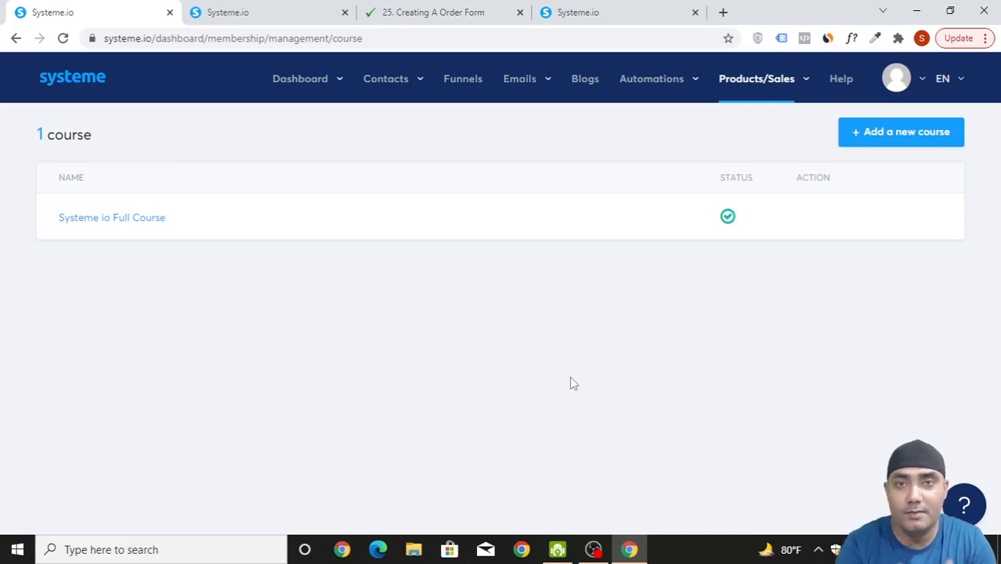
Examine the Systeme io Full Course in the course library and its lecture outline from STEP 1 to STEP 8.
click(269, 6)
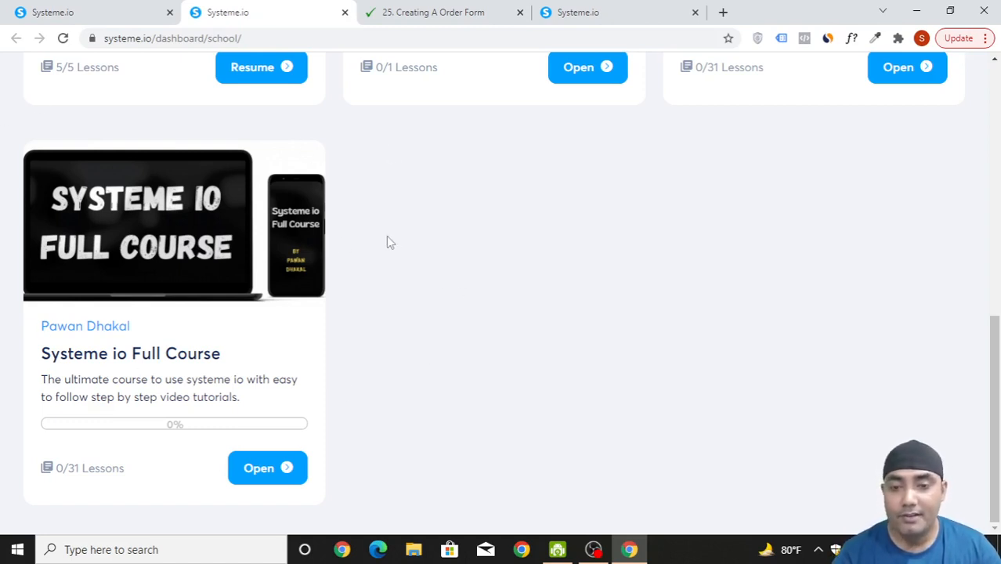
click(446, 10)
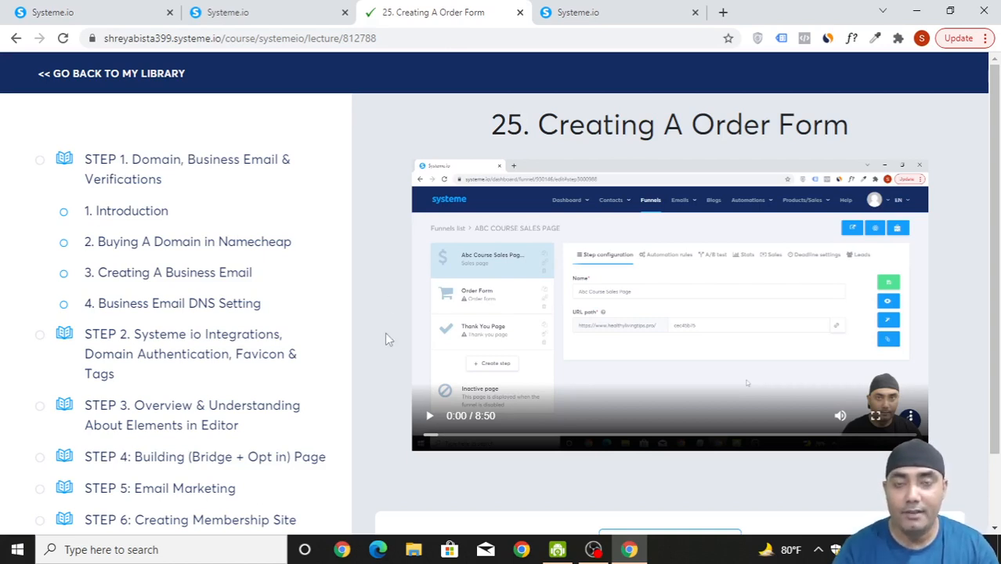
scroll(274, 330, down, 1)
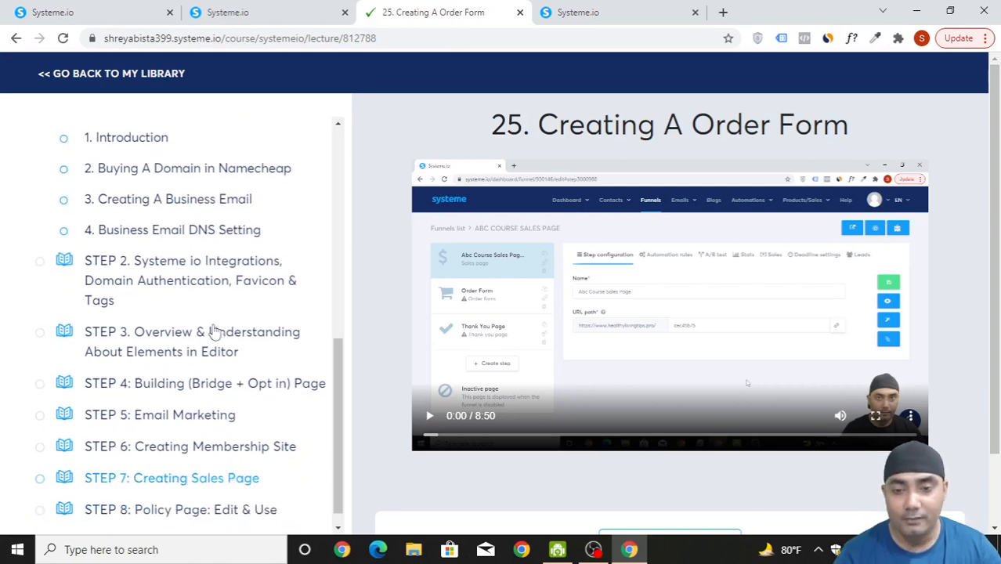
scroll(329, 342, up, 1)
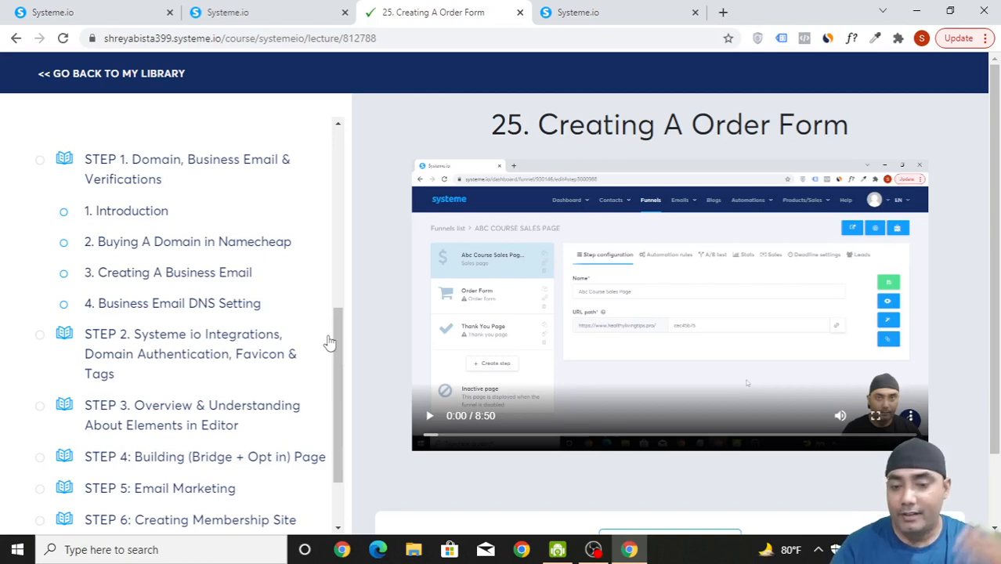
scroll(273, 397, down, 2)
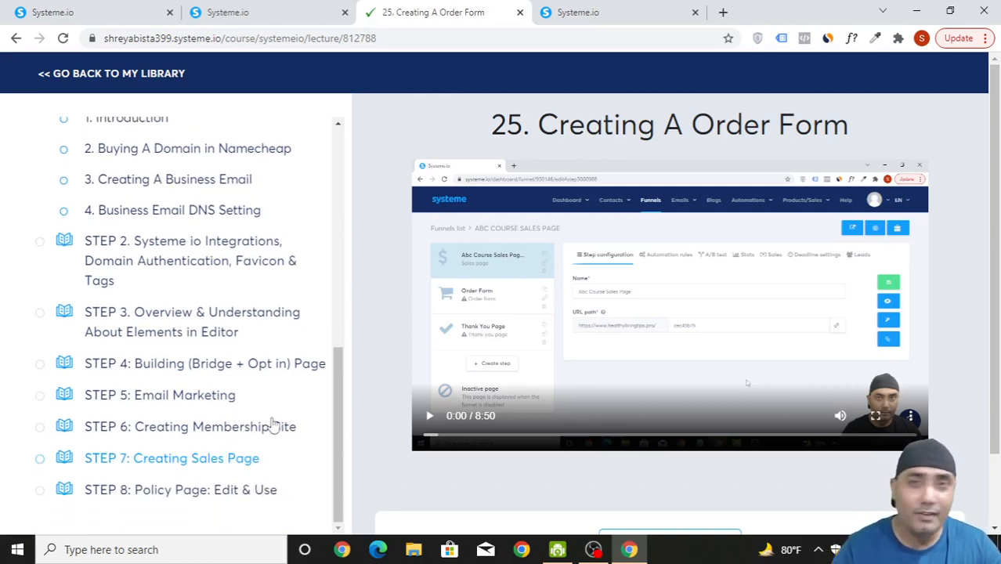
scroll(157, 470, up, 5)
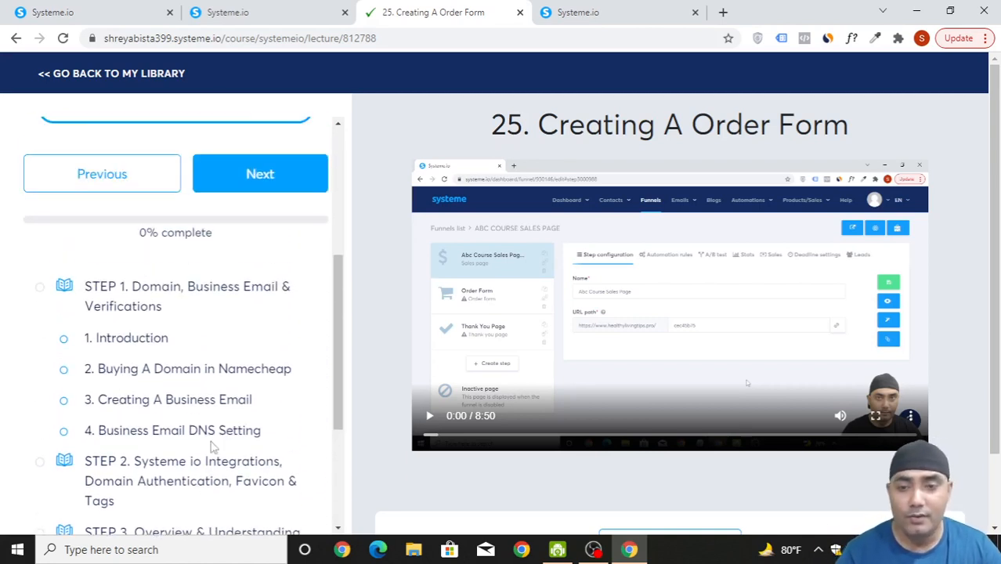
scroll(235, 403, down, 2)
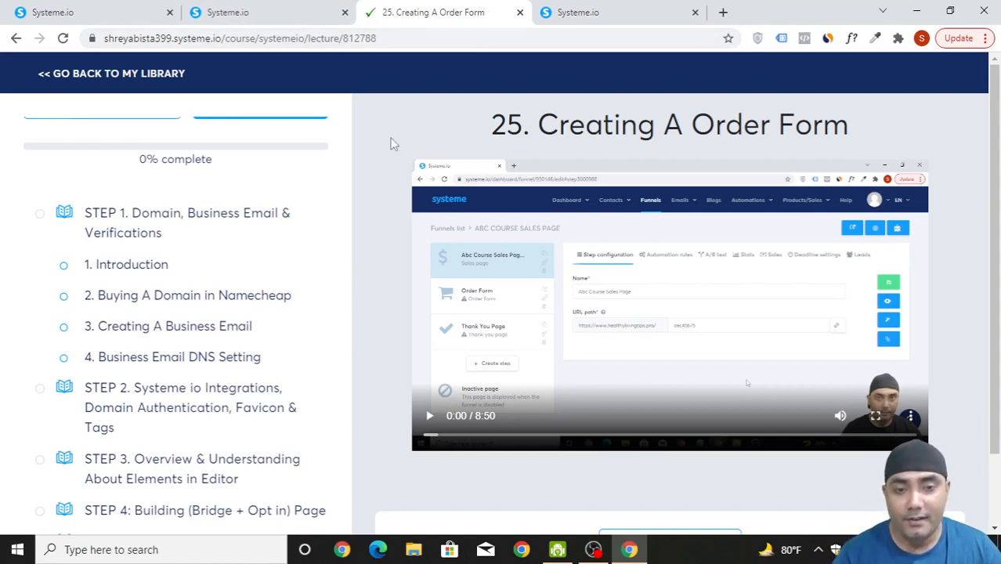
Review the Policy Pages funnel, the courses list, the course library and the order form lecture page.
click(577, 9)
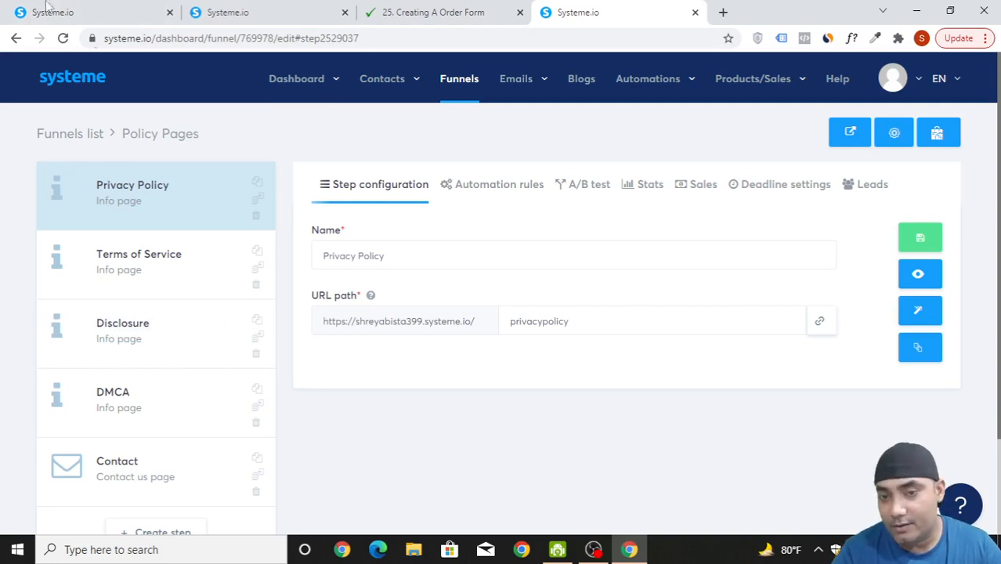
click(12, 11)
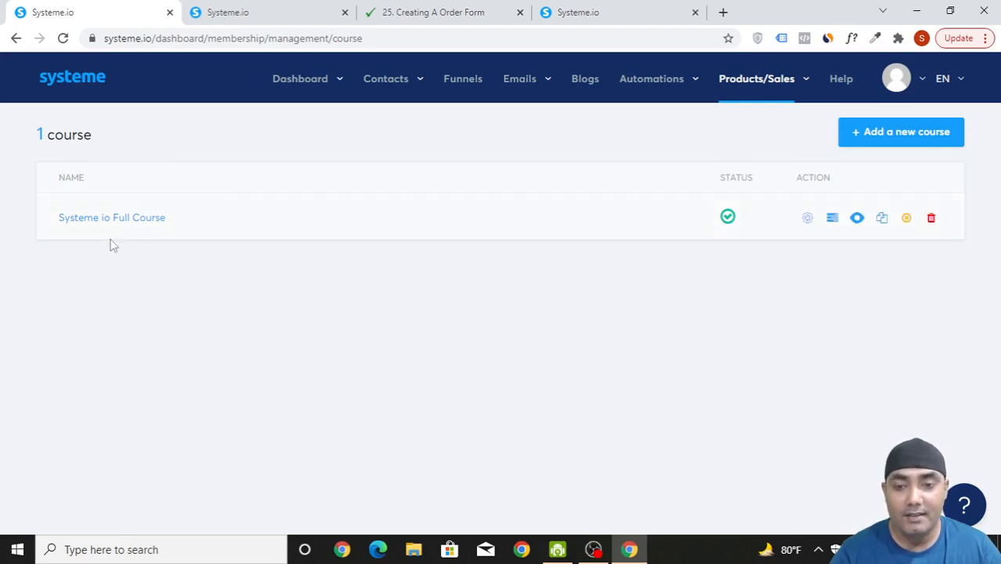
click(278, 9)
click(454, 11)
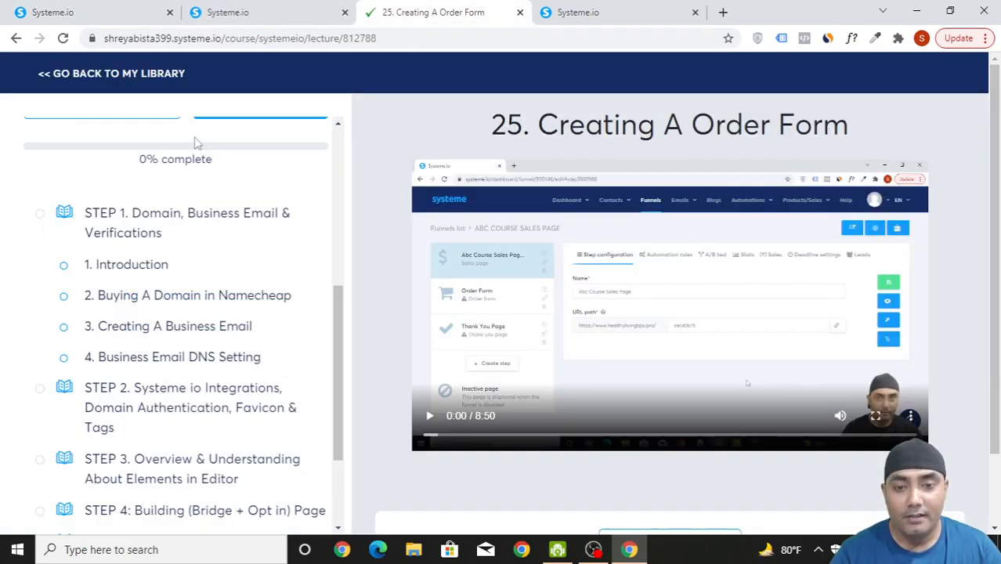
click(270, 10)
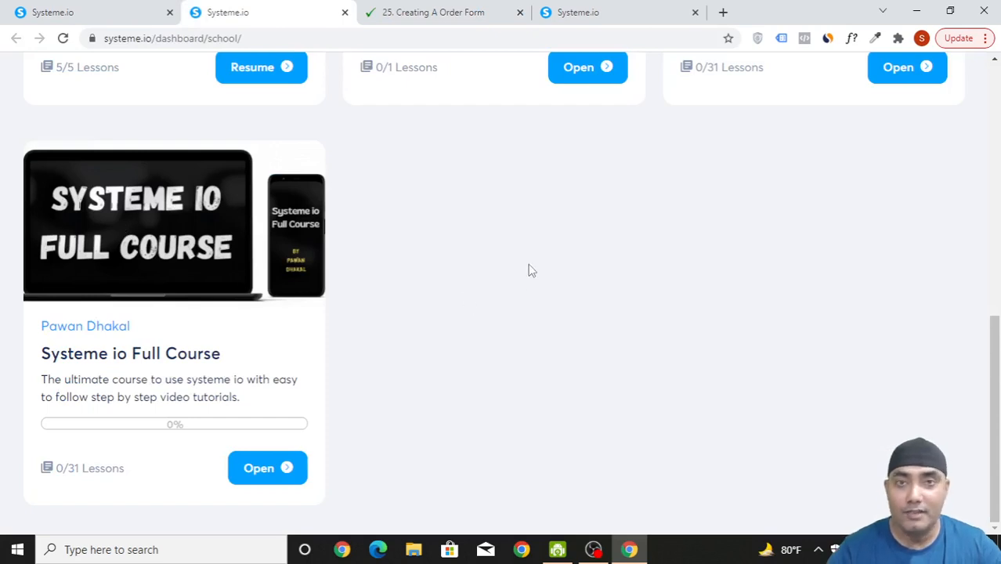
click(400, 12)
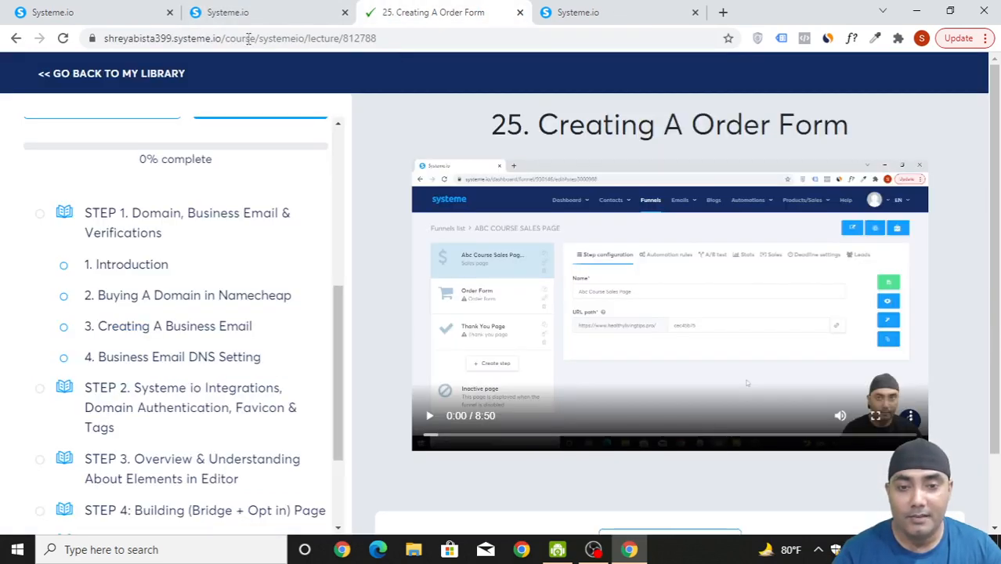
click(107, 10)
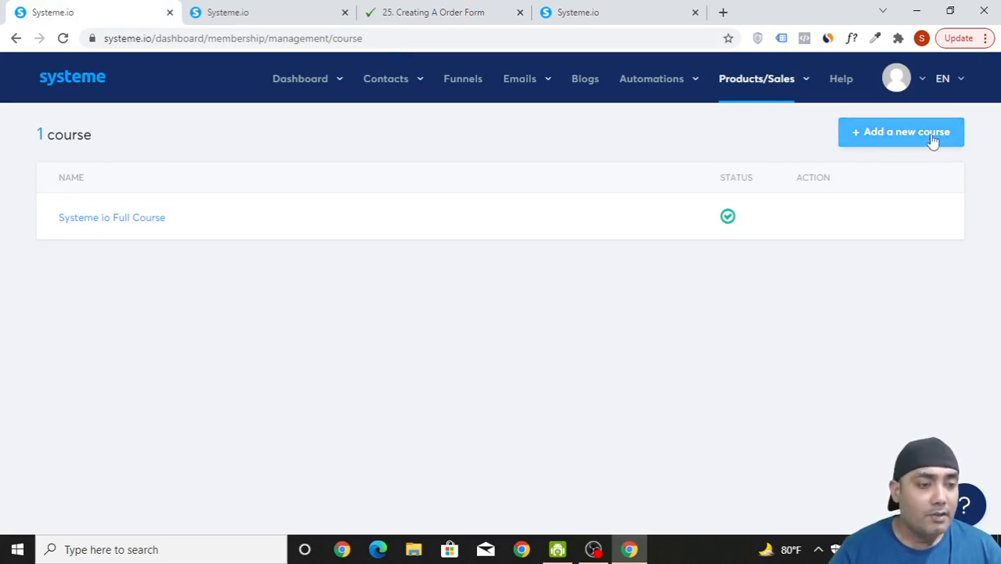
Open the list of courses and start creating a new course.
click(900, 141)
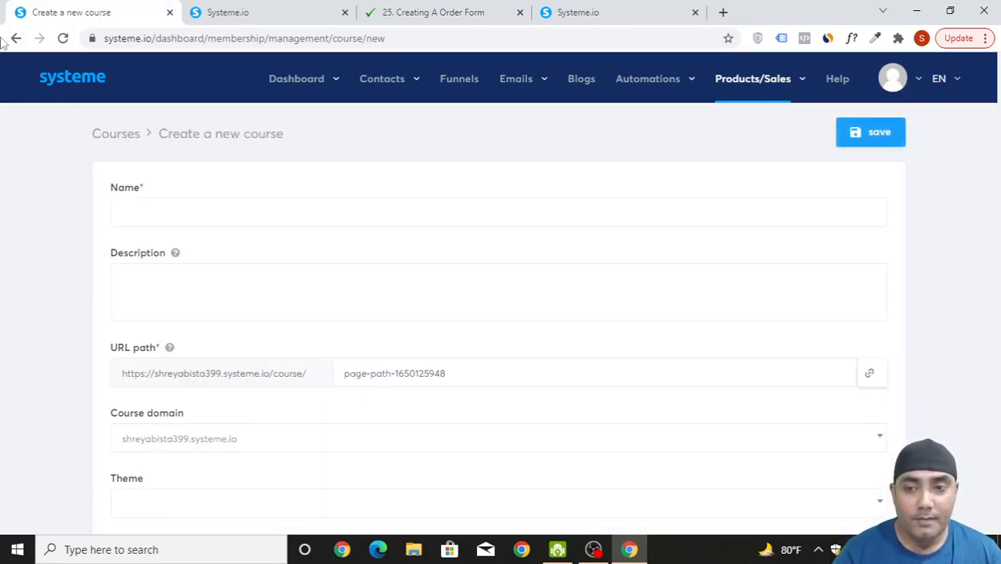
click(15, 38)
mouse_move(791, 86)
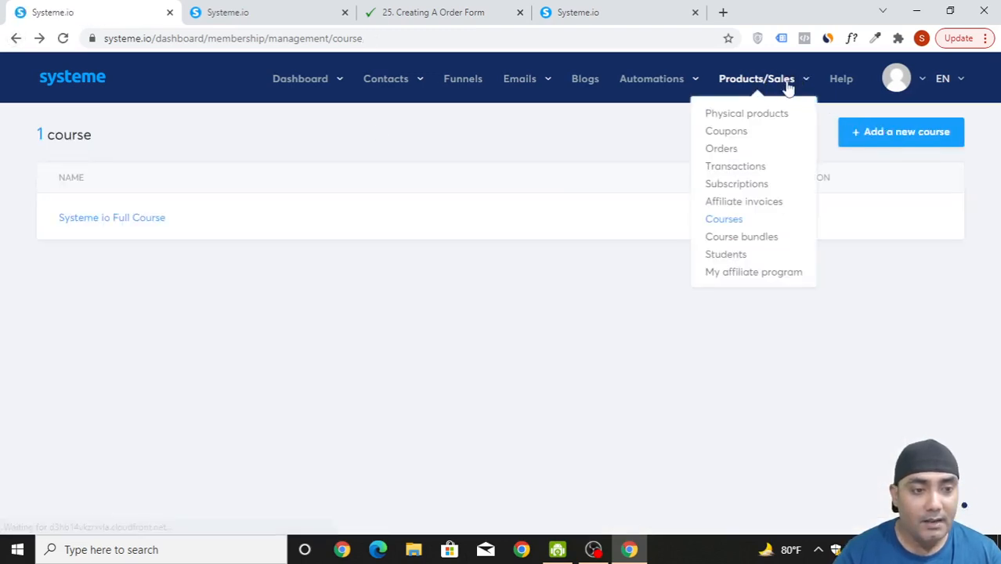
click(723, 219)
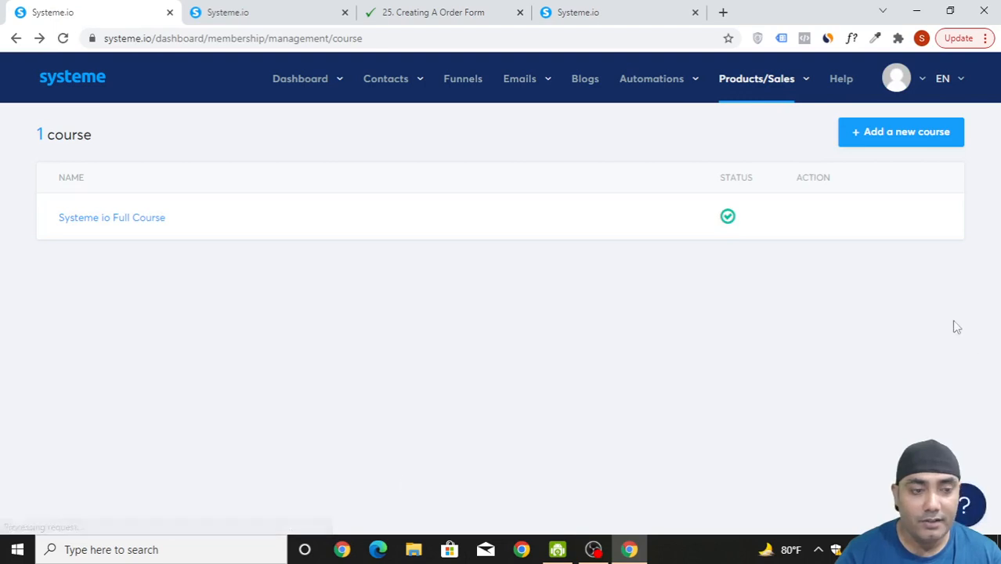
click(928, 141)
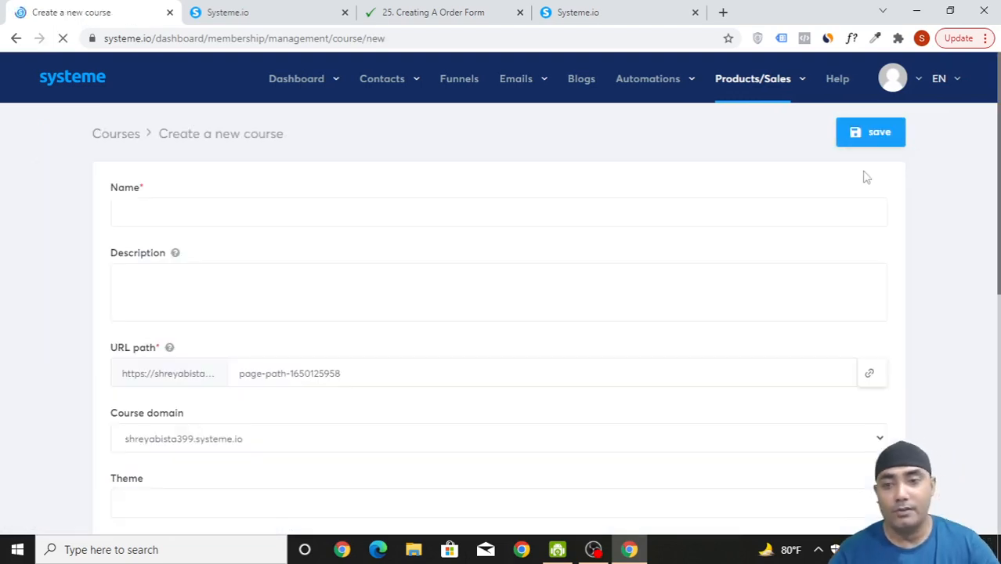
Name the new course "My Best Course".
click(275, 210)
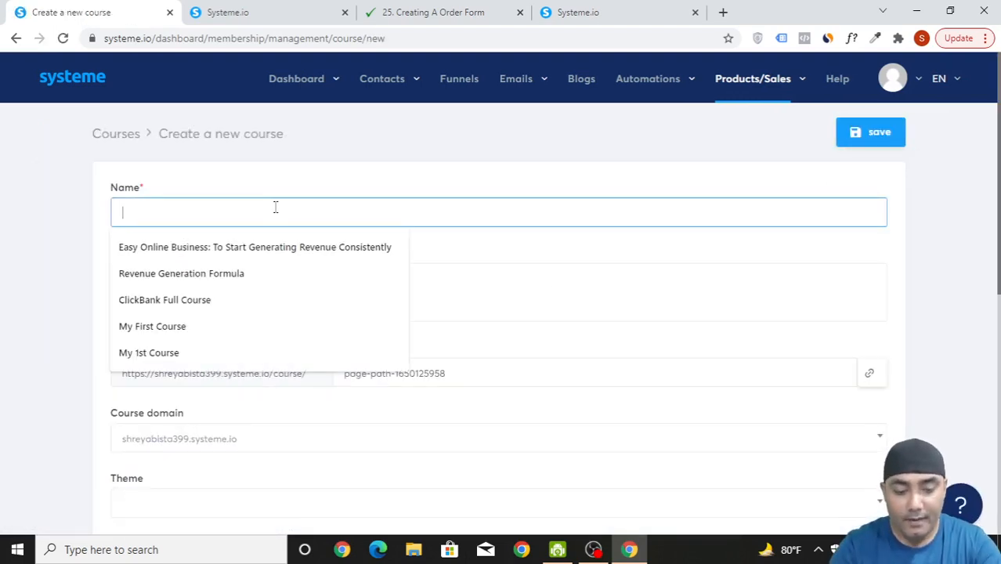
text(MY BEST cou)
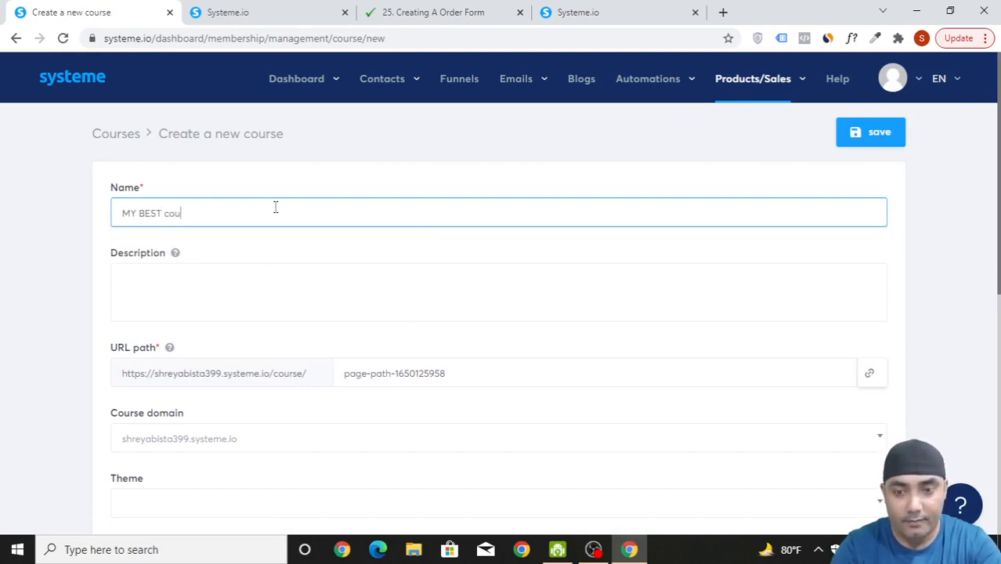
key(BackSpace)
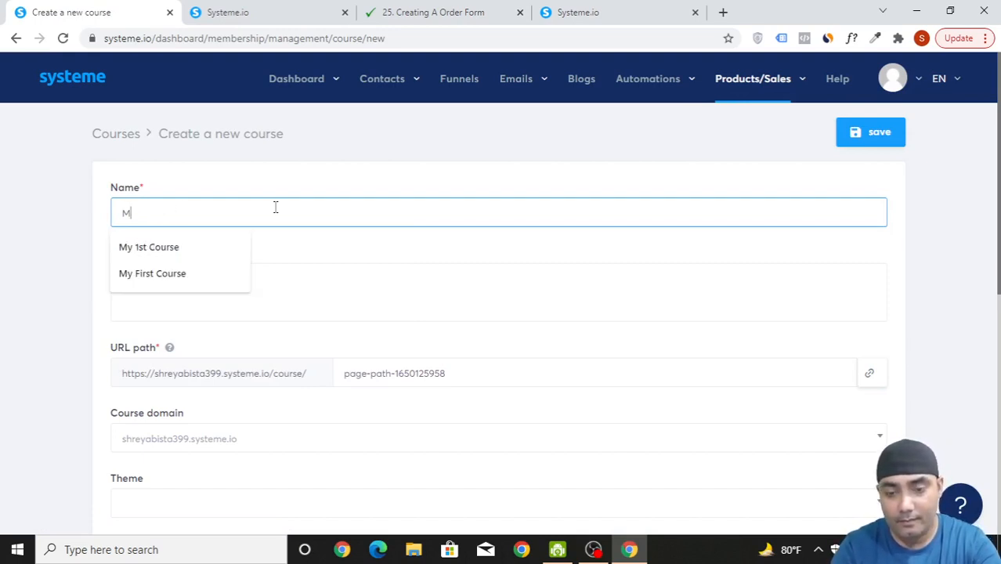
text(B)
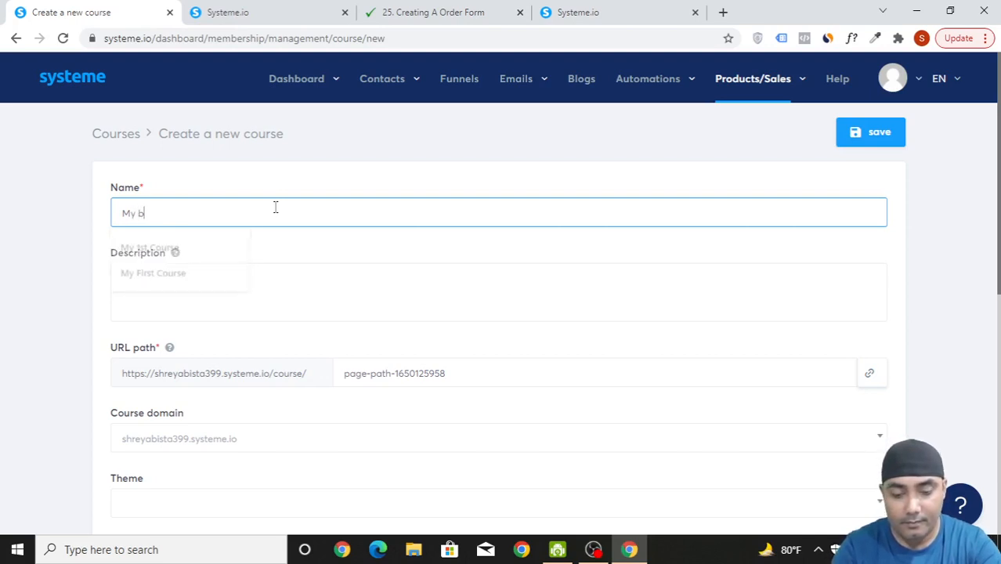
key(BackSpace)
text(Best Course)
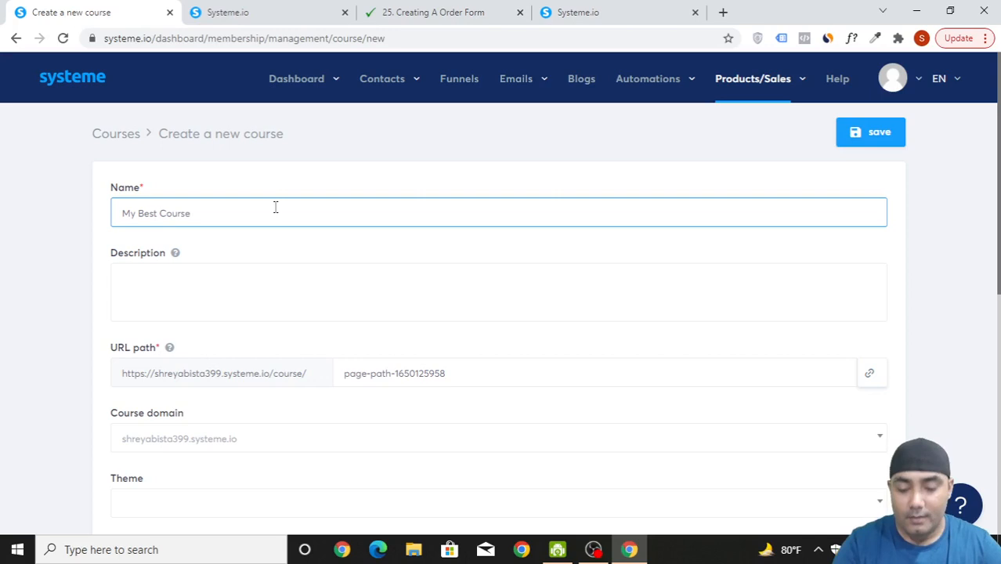
key(ctrl+a)
key(ctrl+x)
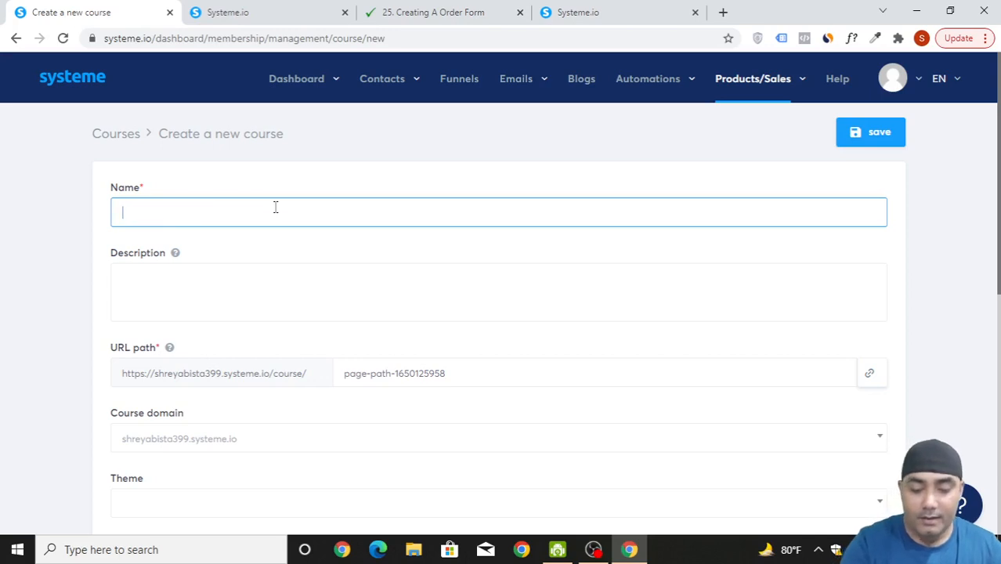
key(ctrl+v)
Set the course domain to the custom domain with the "official" subdomain and the URL path to 1233.
click(169, 283)
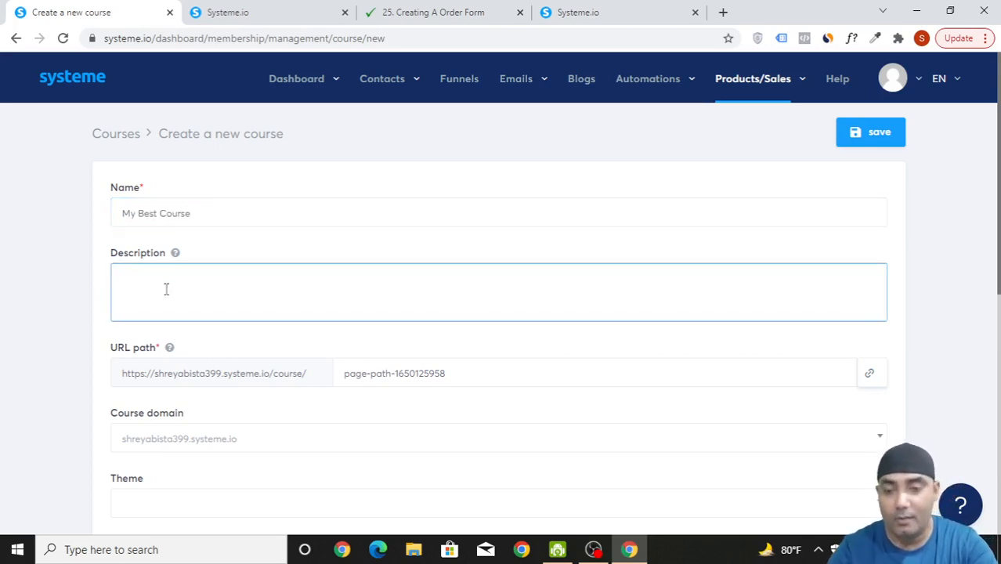
scroll(166, 289, down, 1)
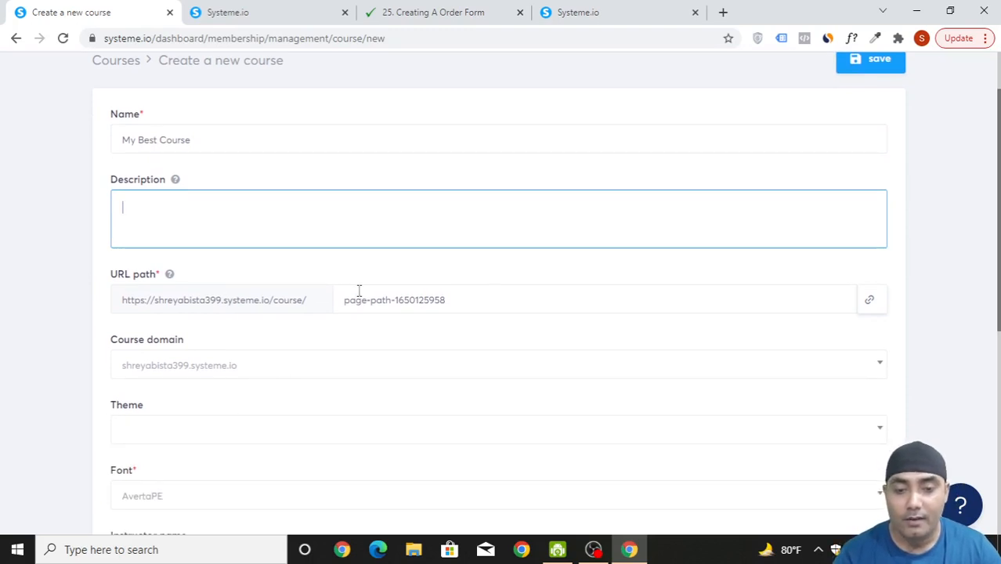
click(270, 370)
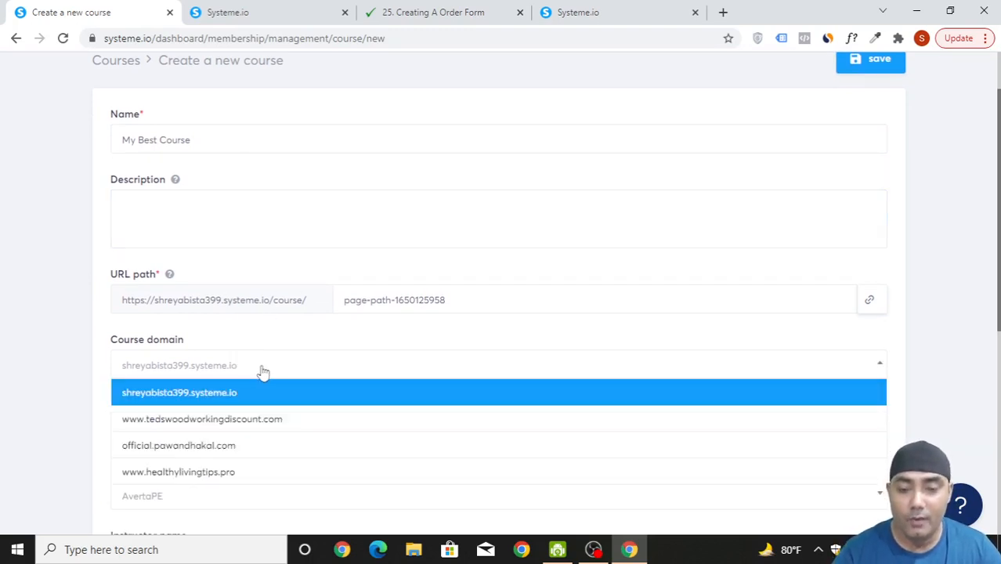
click(186, 445)
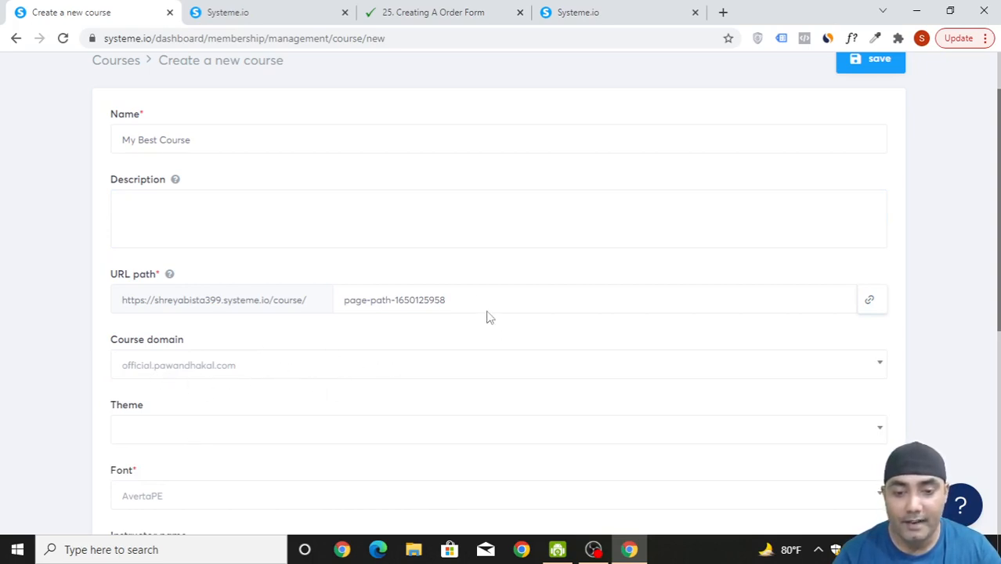
drag(470, 300, 305, 293)
text(1233)
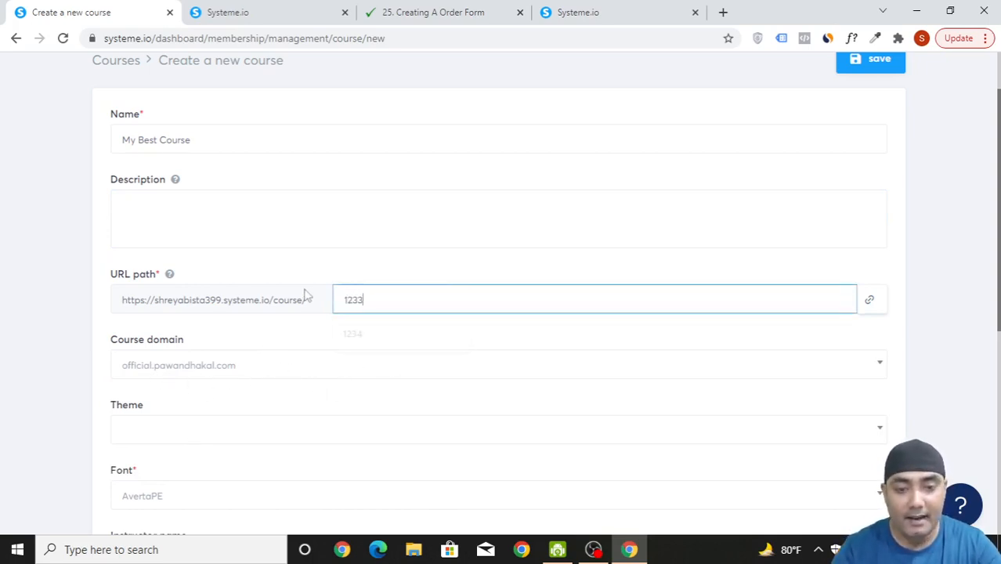
click(327, 271)
Look through the available course themes and set the theme to Red.
scroll(293, 337, down, 2)
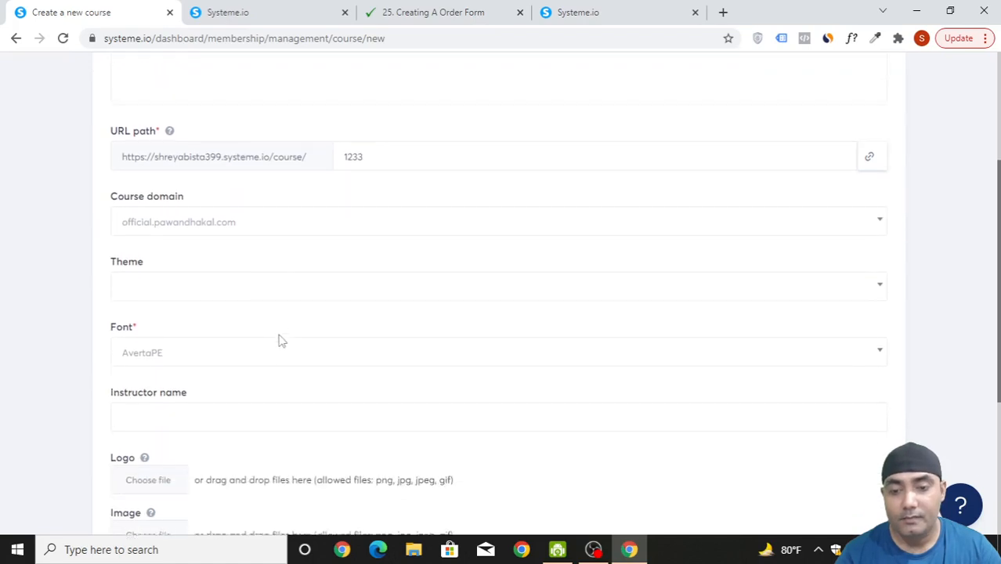
click(171, 296)
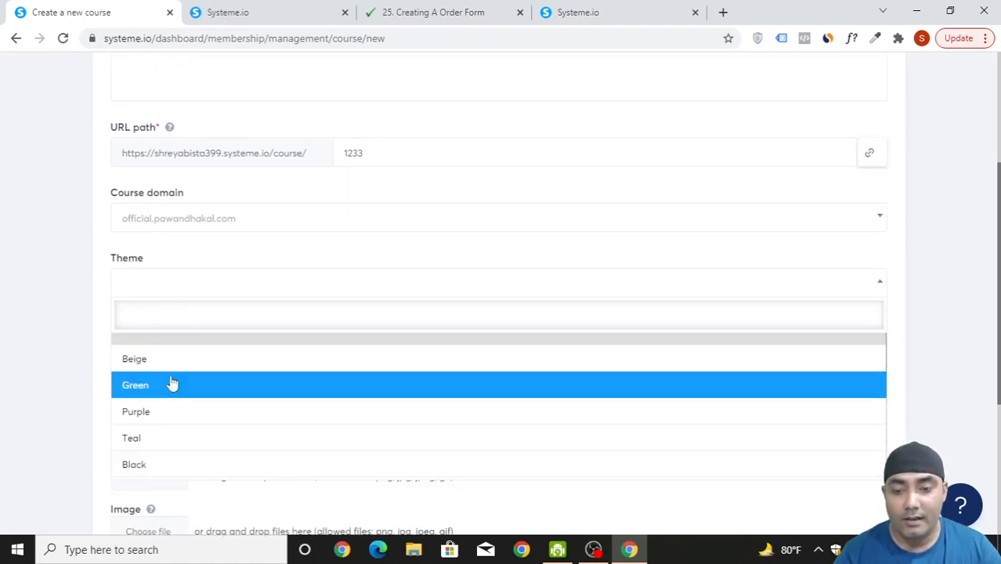
scroll(196, 382, down, 1)
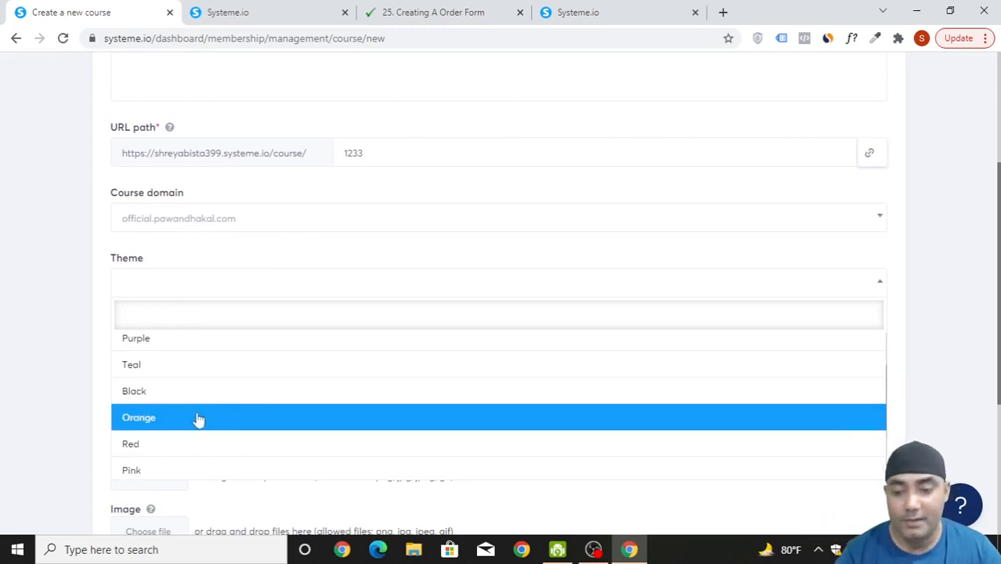
scroll(197, 455, down, 1)
scroll(197, 454, down, 2)
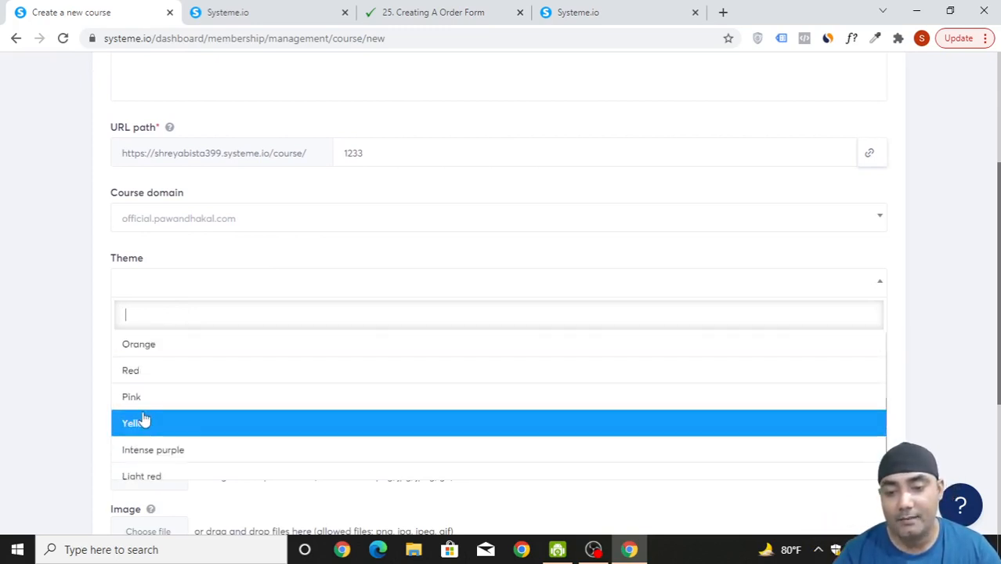
scroll(159, 479, down, 1)
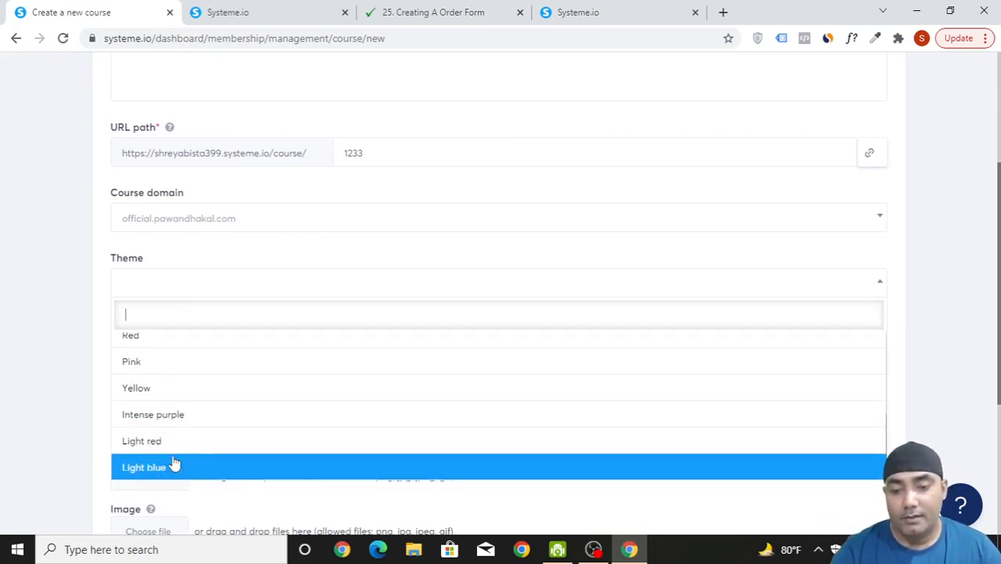
scroll(175, 465, up, 3)
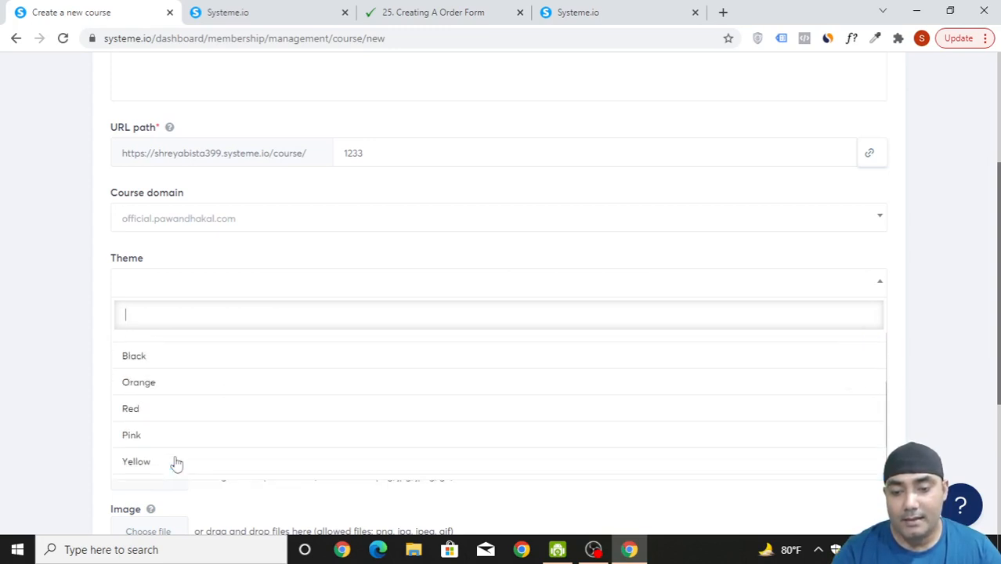
scroll(176, 465, down, 3)
scroll(175, 467, up, 1)
scroll(174, 469, down, 1)
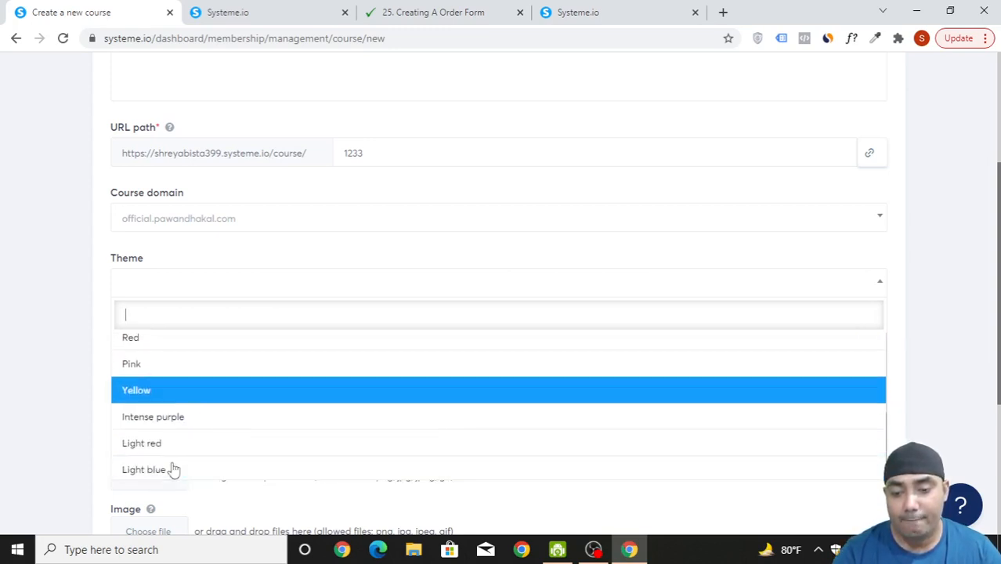
scroll(174, 468, up, 3)
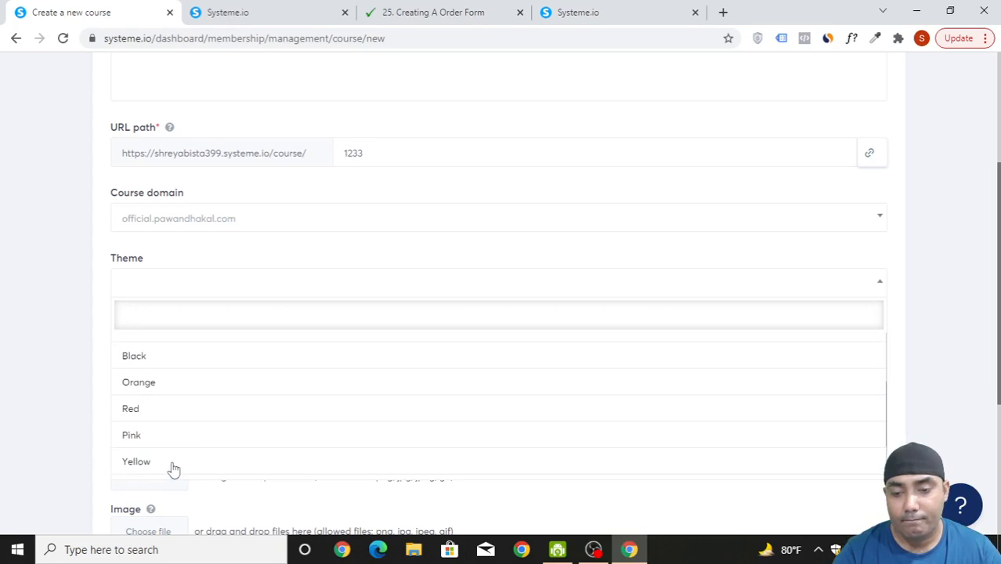
click(180, 404)
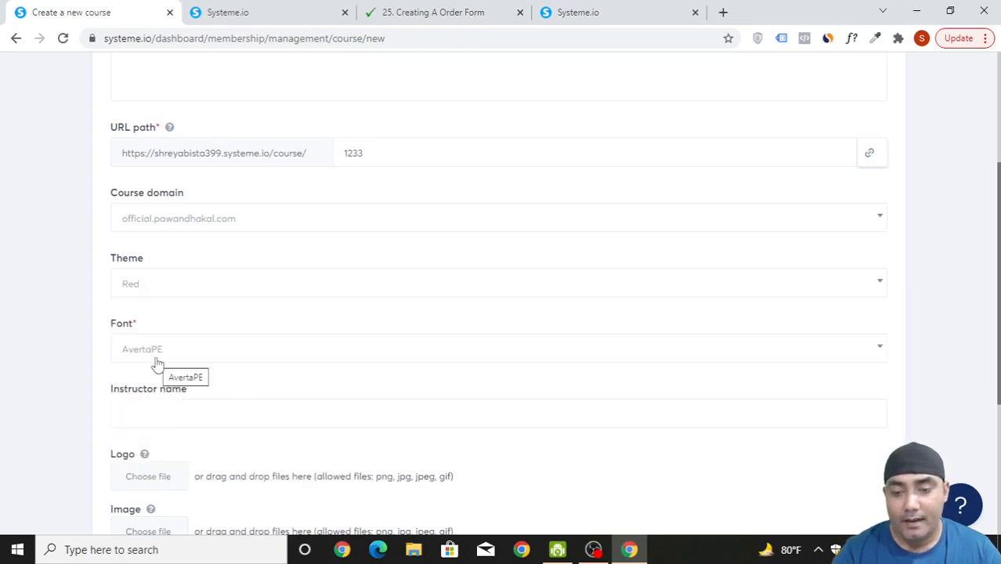
Keep the AvertaPE font and fill in the instructor's name from the saved suggestion.
click(231, 358)
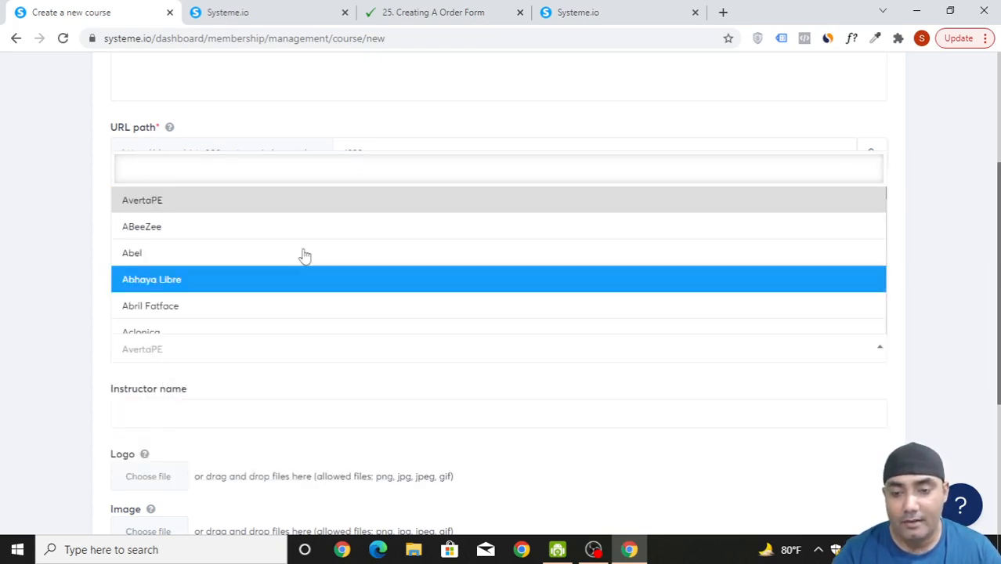
click(23, 199)
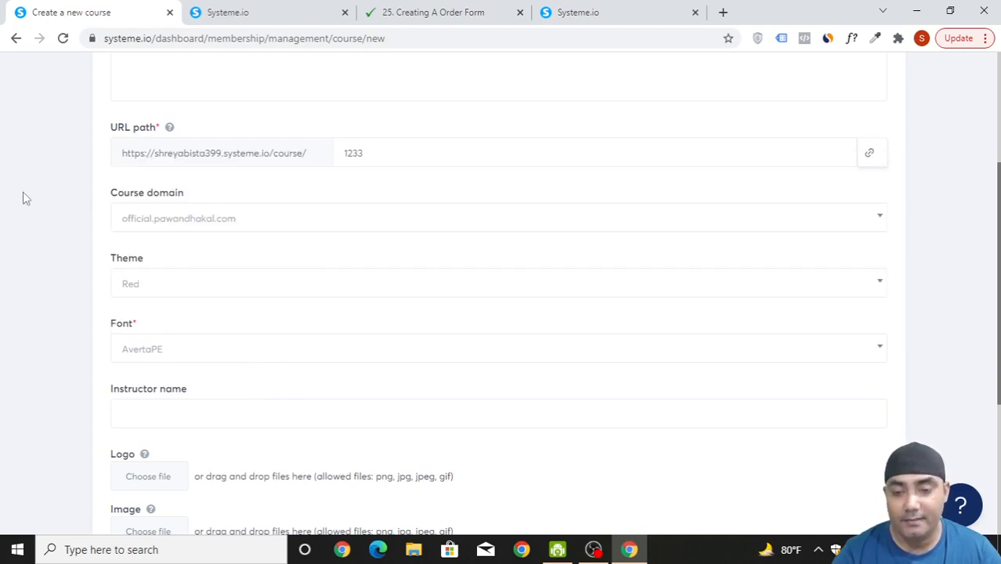
click(205, 404)
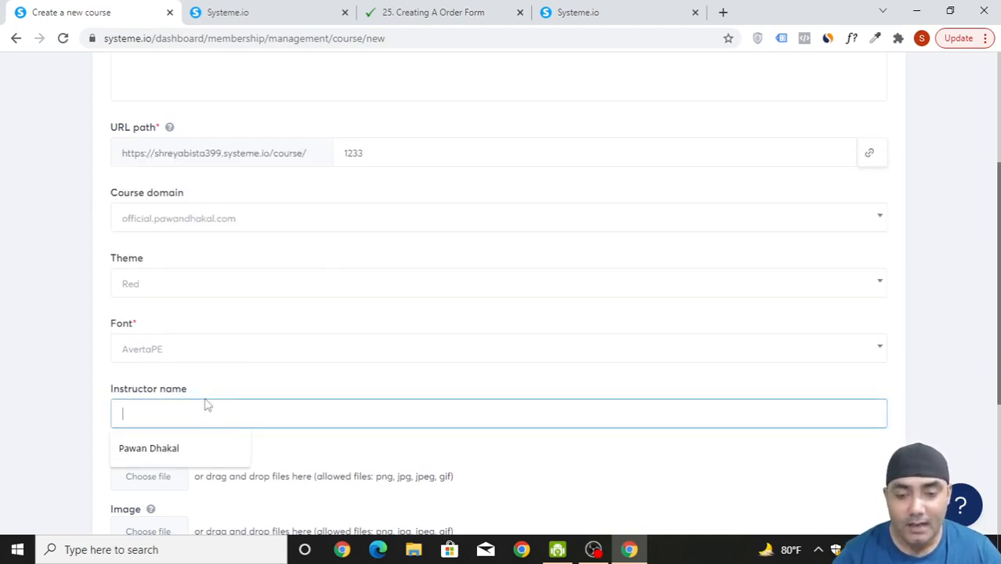
click(178, 459)
Read the help notes for the course logo and image, and check how course images look in the student library.
scroll(308, 403, down, 1)
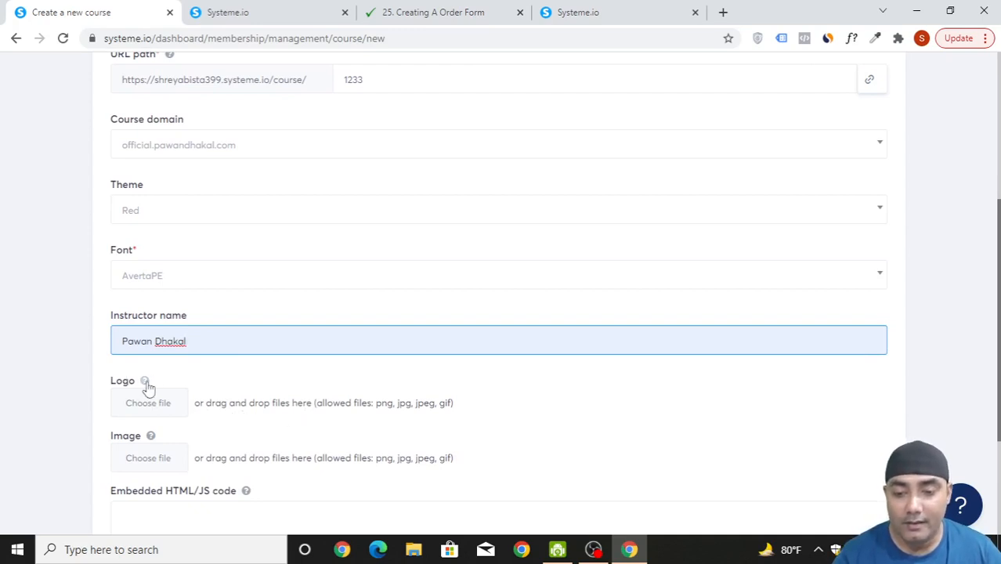
mouse_move(145, 385)
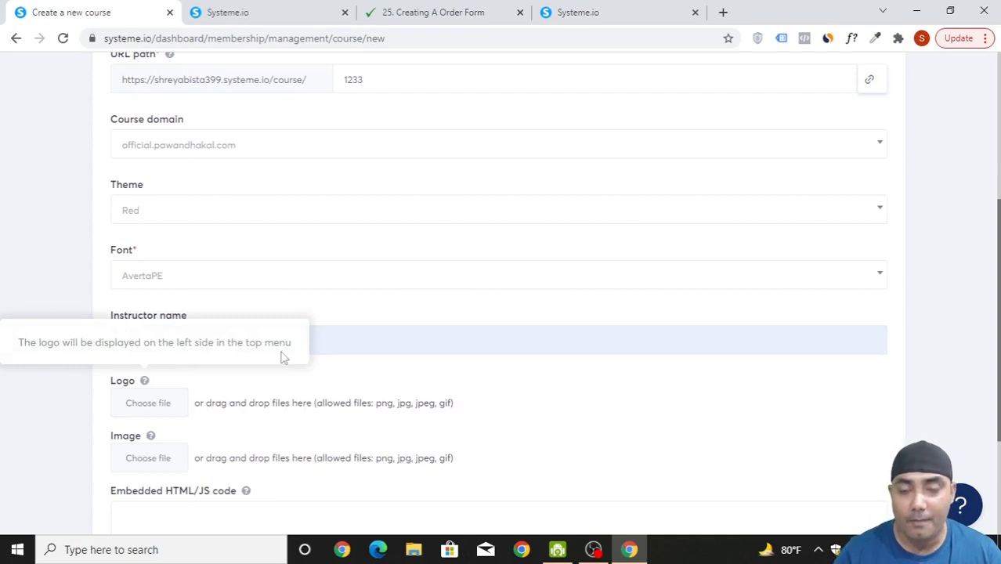
mouse_move(150, 437)
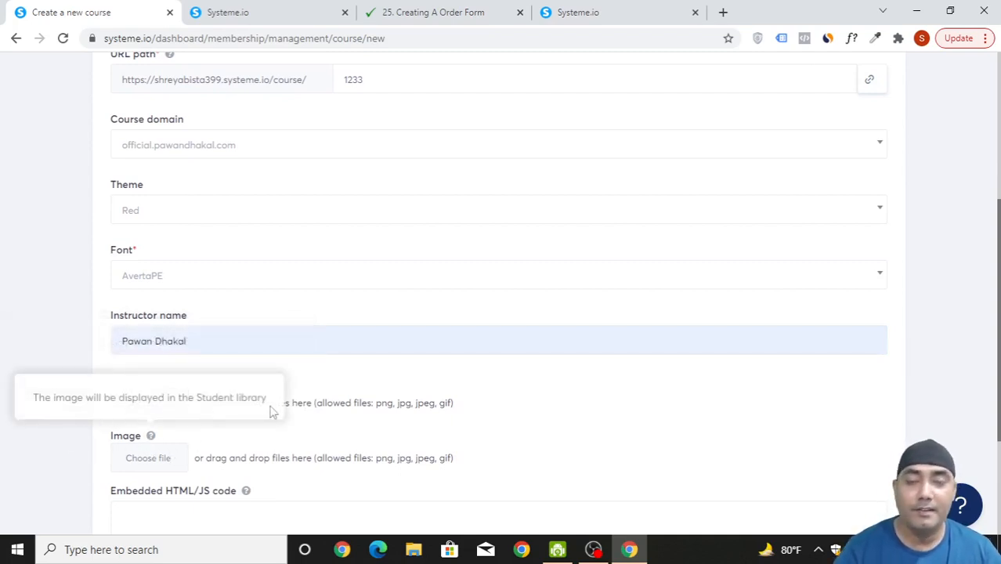
scroll(415, 416, up, 2)
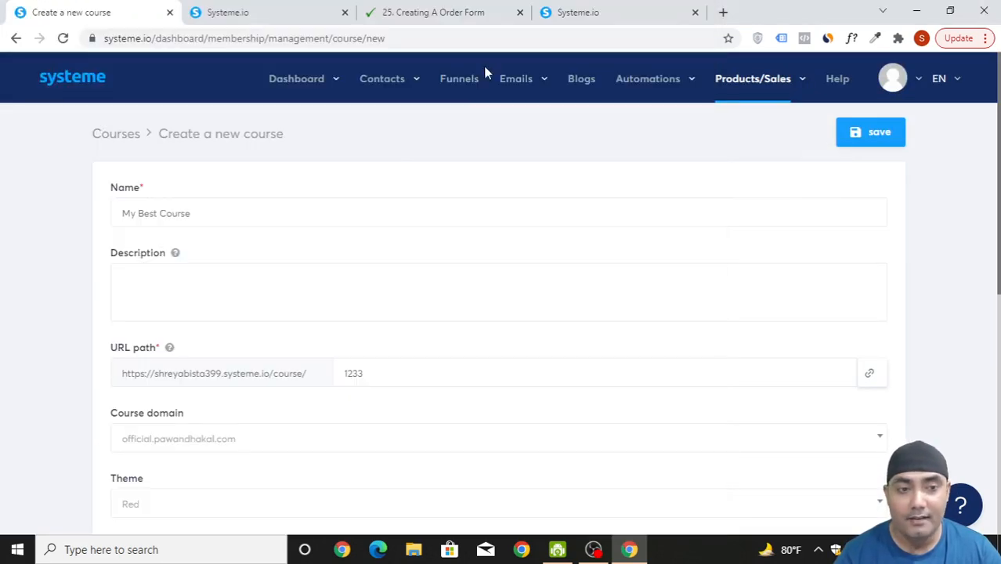
click(244, 12)
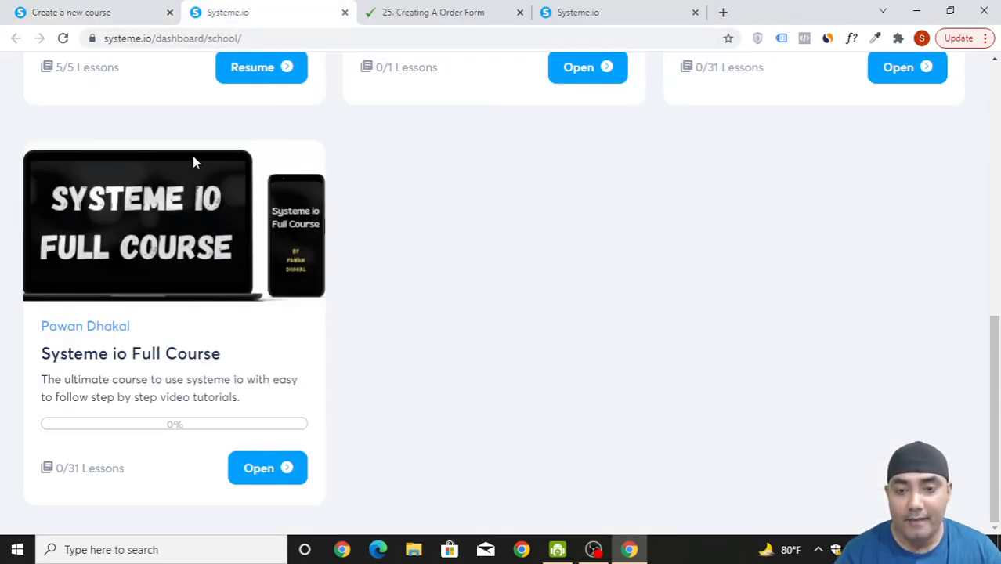
click(57, 9)
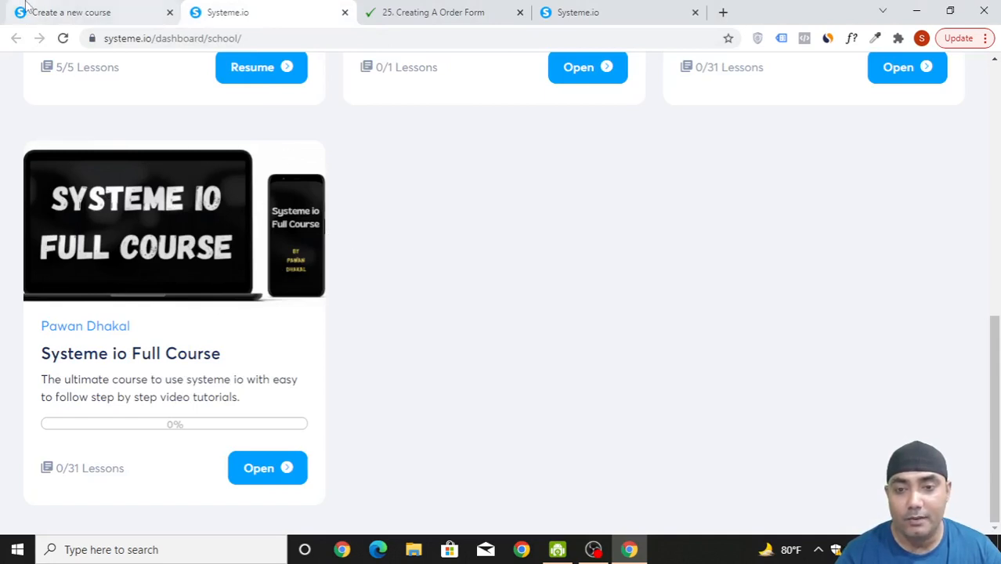
Try the ABC COURSE SALES PAGE funnel as the course's sales page and reset the selection.
scroll(192, 451, down, 6)
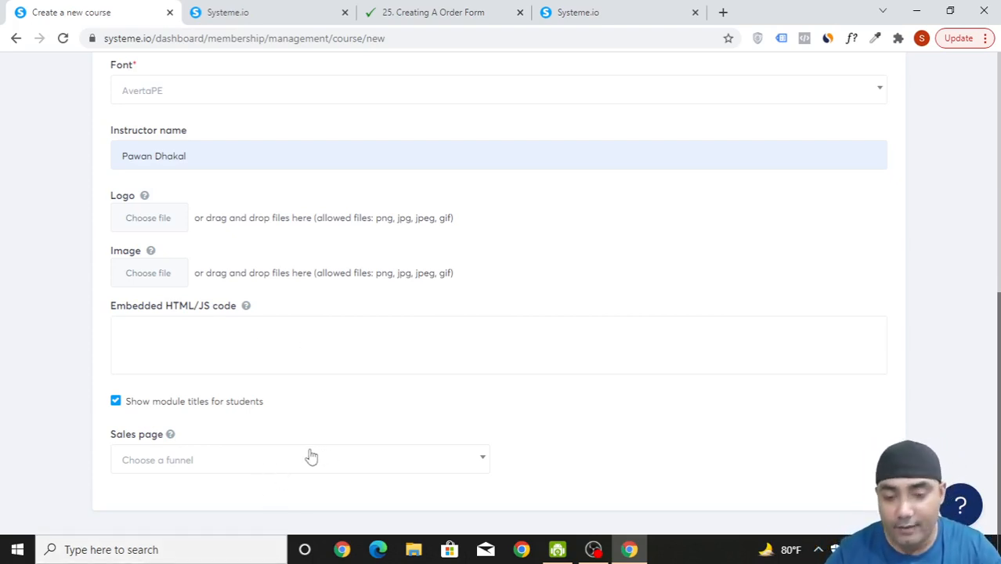
click(375, 470)
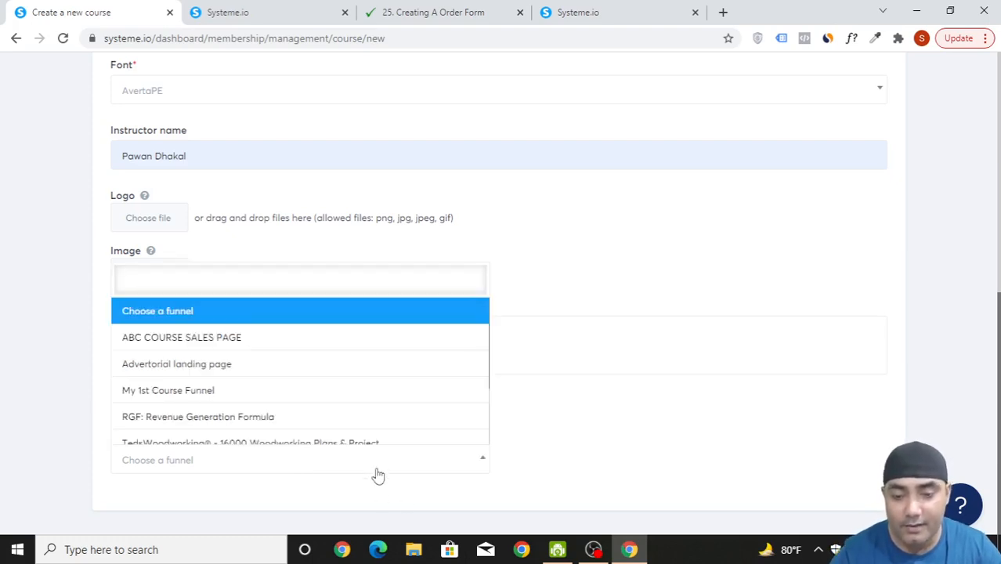
click(314, 343)
click(458, 468)
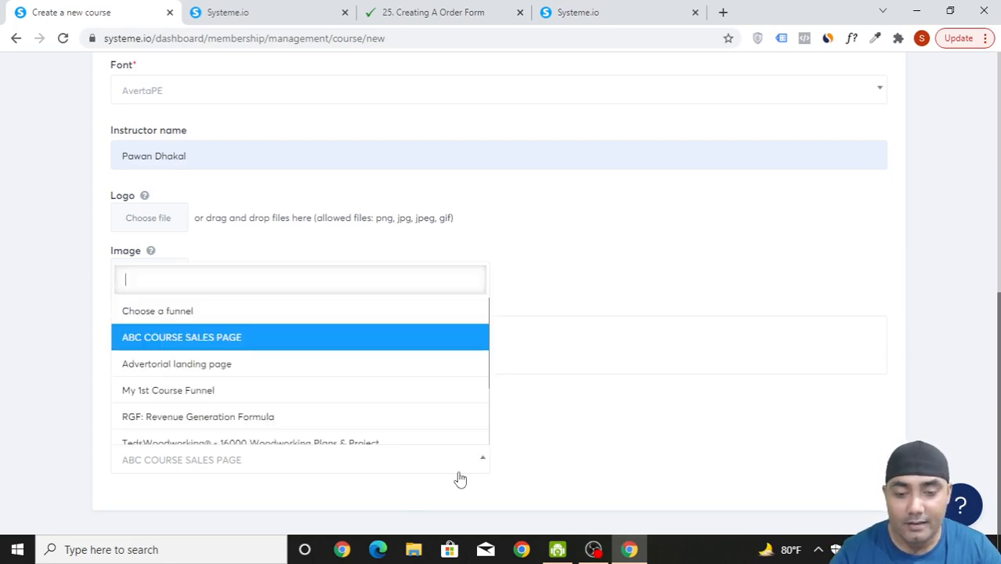
click(279, 311)
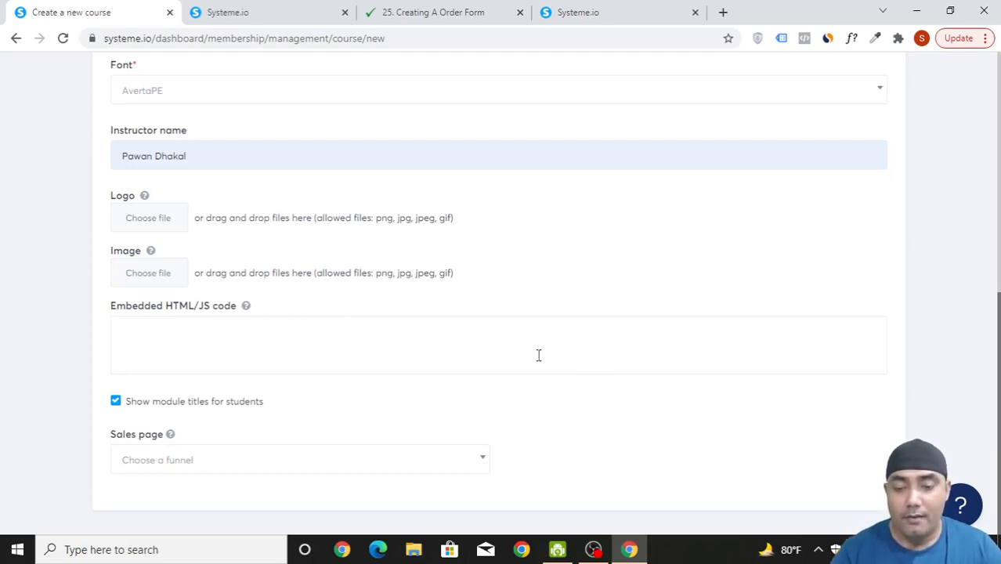
Look at how the module titles are listed in the existing course and expand "STEP 7: Creating Sales Page".
click(456, 17)
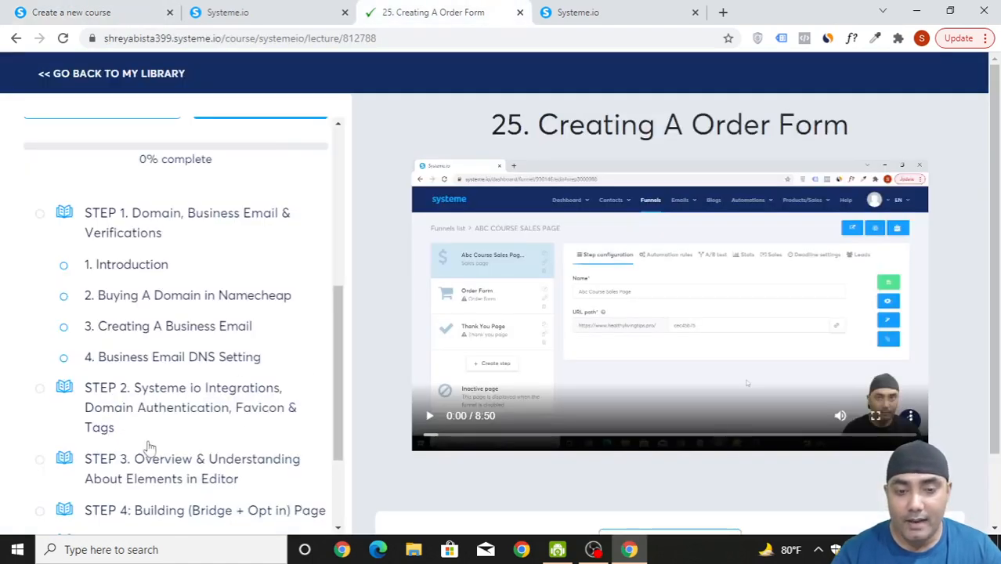
scroll(150, 446, down, 2)
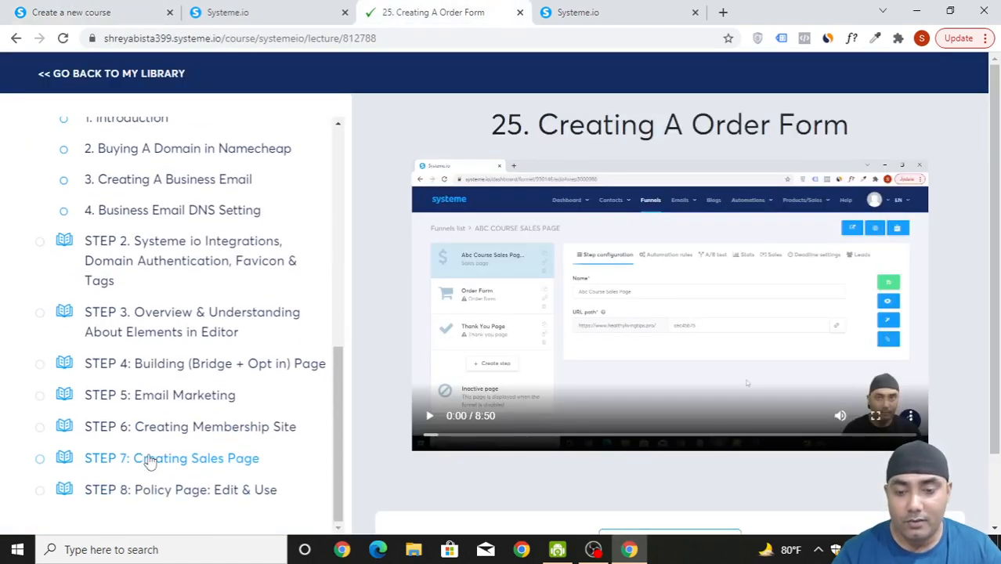
click(224, 465)
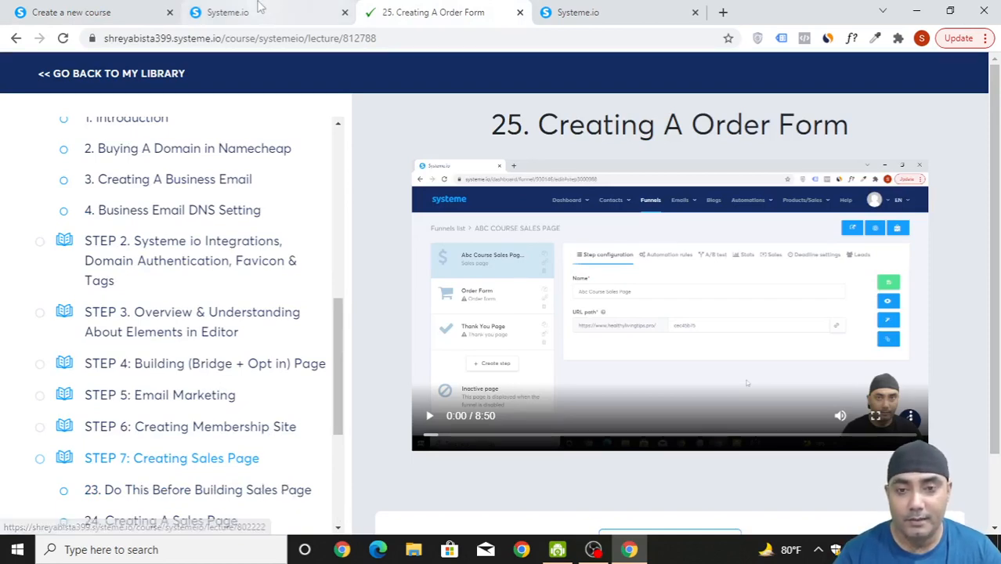
Return to the new course form, check its fields and save the course.
click(70, 12)
scroll(547, 426, up, 3)
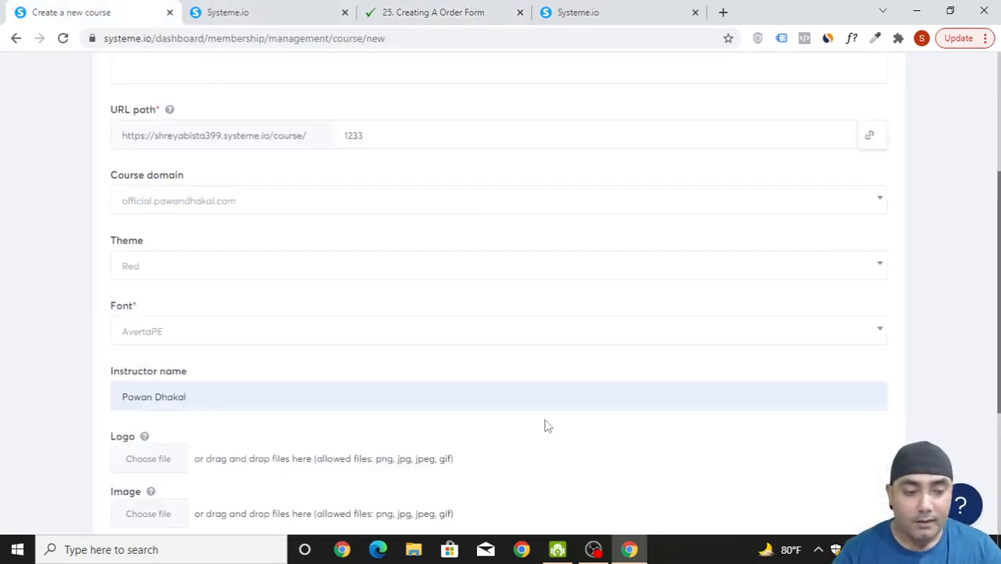
scroll(548, 431, up, 1)
scroll(552, 442, down, 4)
scroll(579, 486, up, 6)
right_click(591, 491)
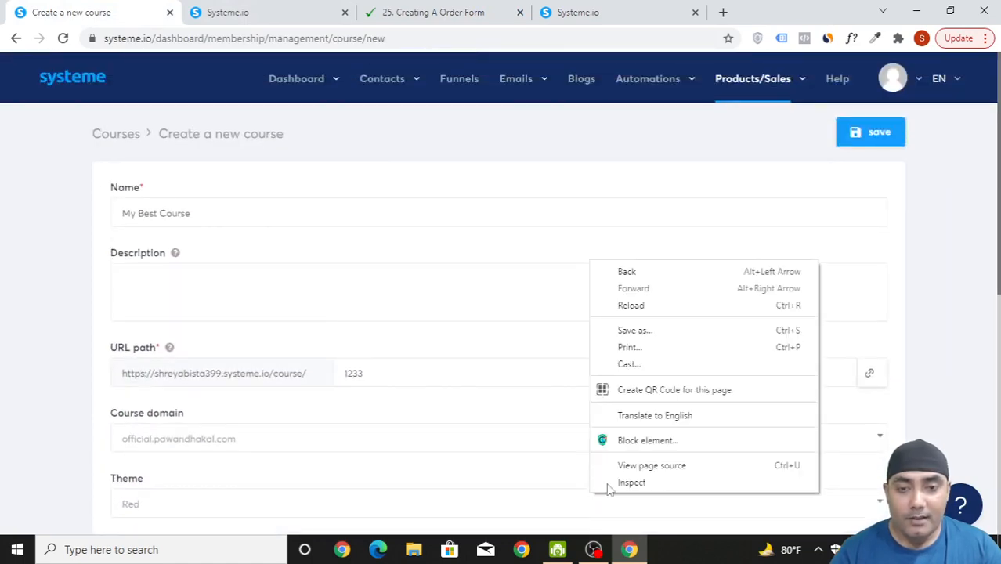
click(982, 300)
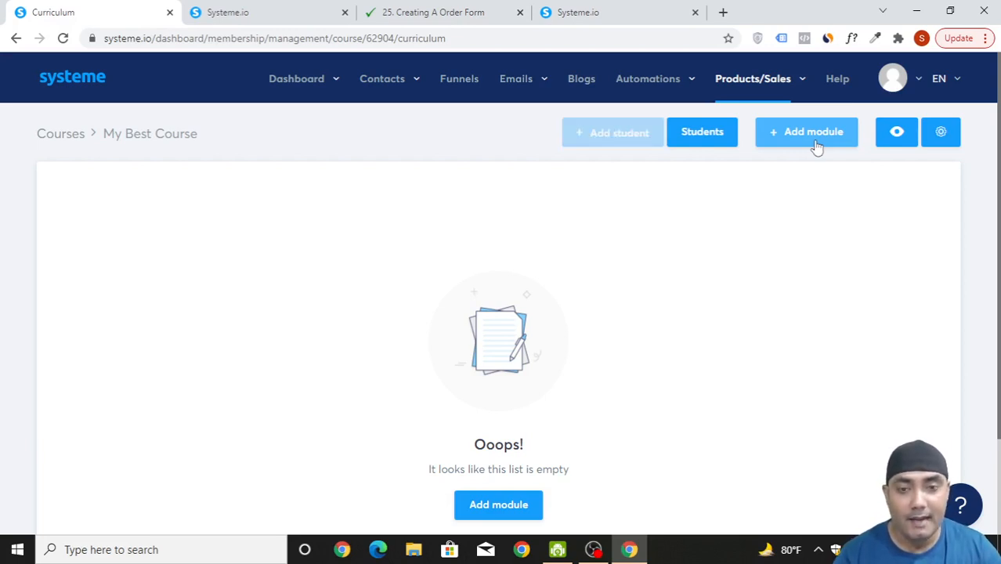
Add a module named "First Chapter" to the course curriculum.
click(814, 139)
text(First)
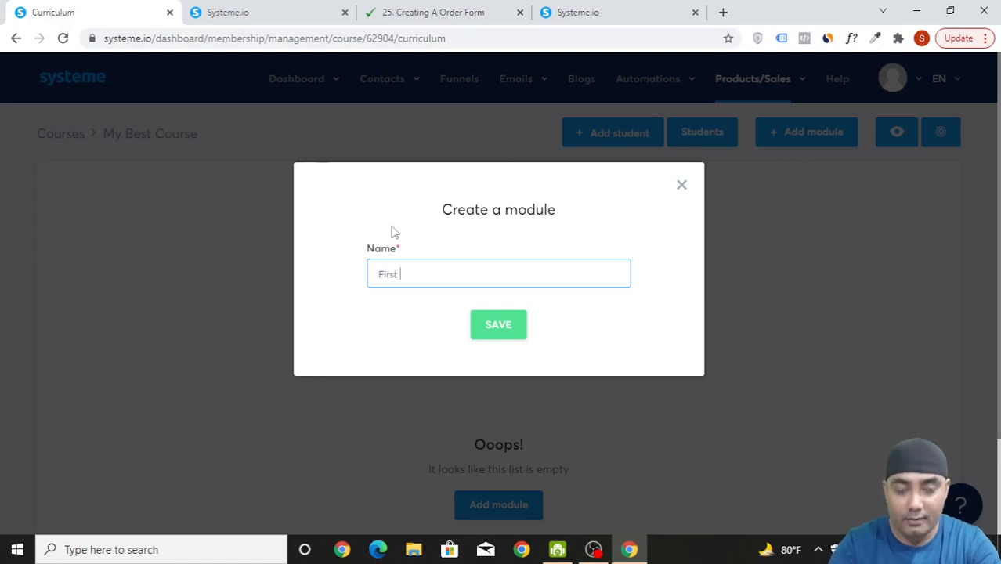
text( Chapter)
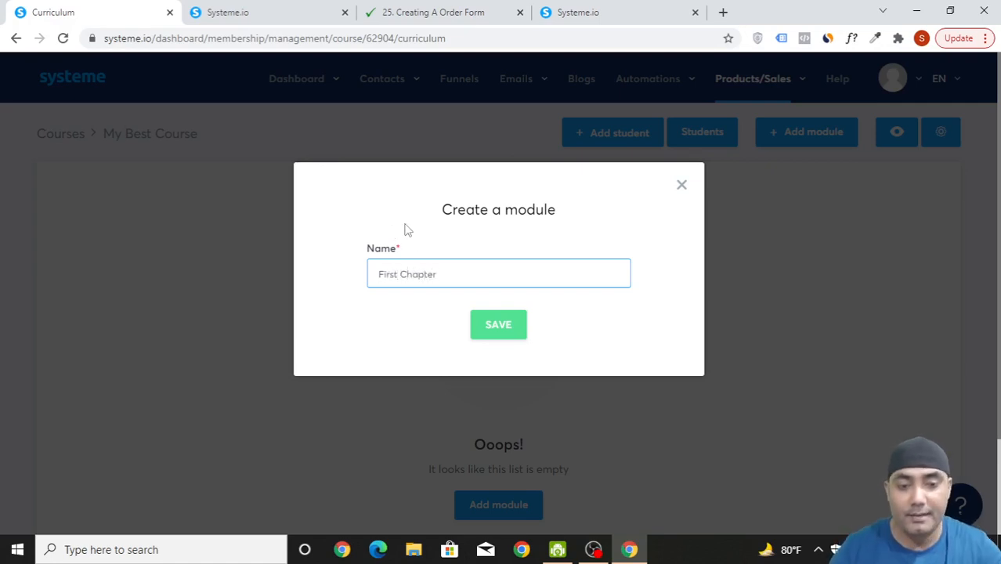
click(501, 333)
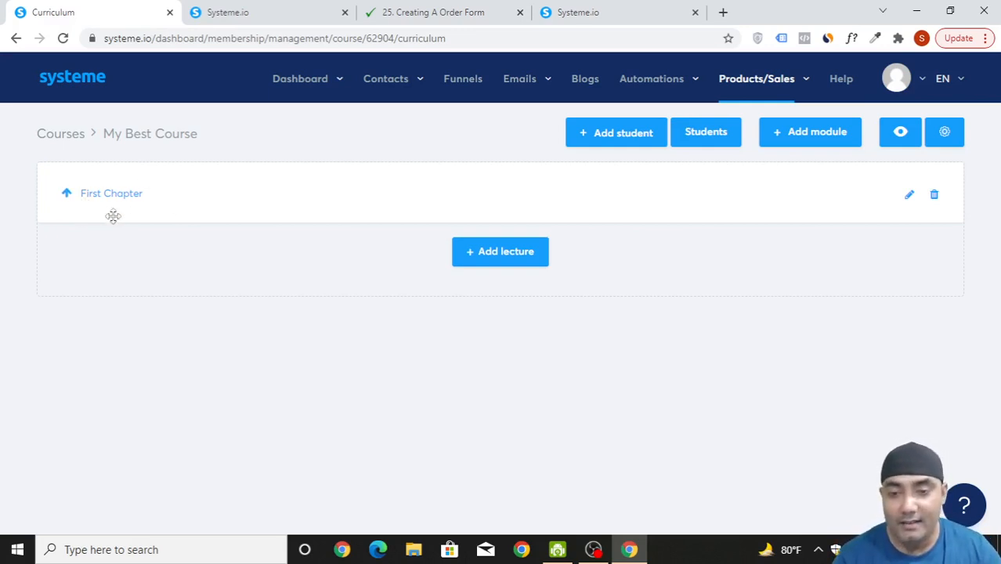
Start a new lecture in the First Chapter module and name it "1".
click(520, 256)
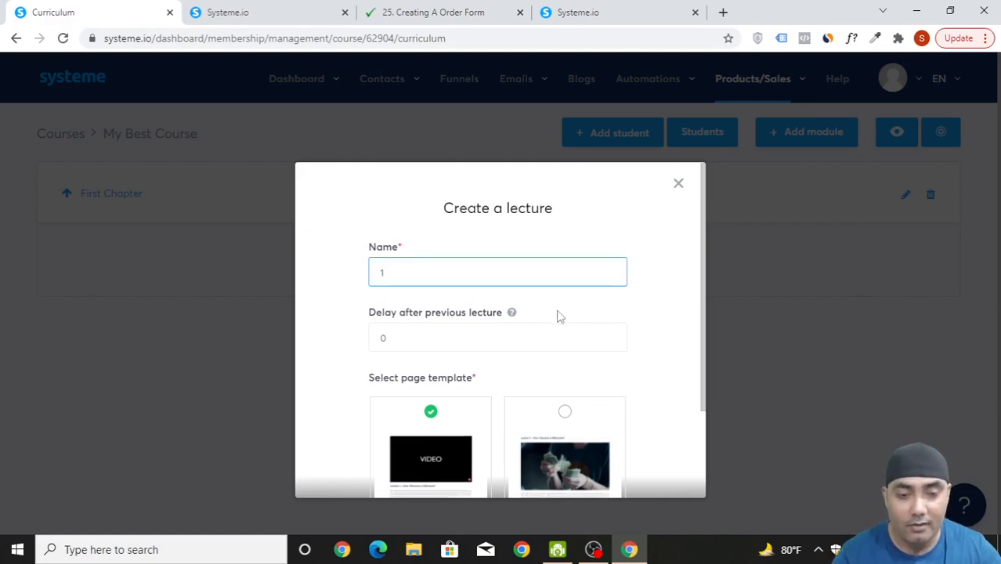
scroll(470, 305, down, 2)
scroll(460, 366, up, 1)
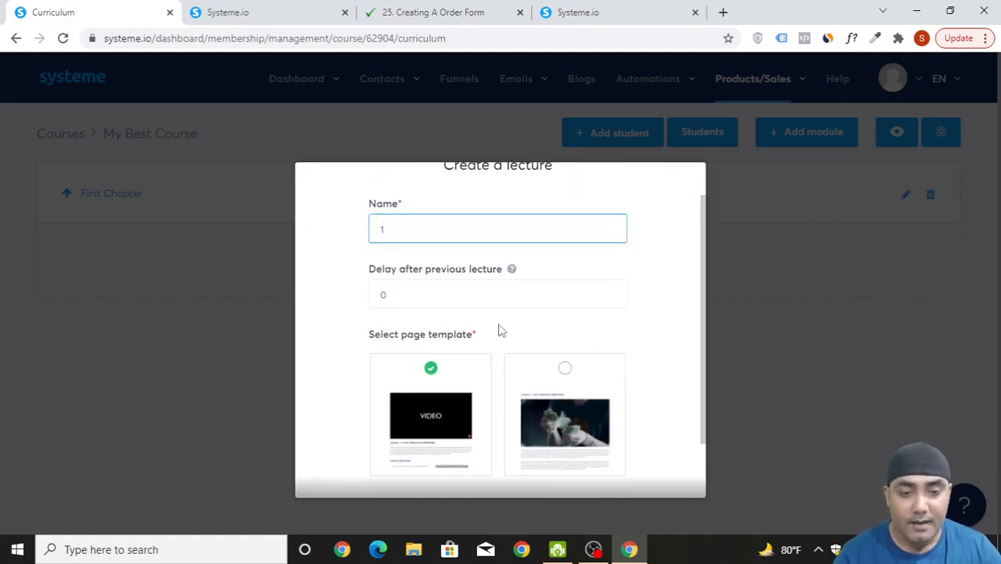
Try a delay of 5 after the previous lecture and set it back to 0.
click(561, 302)
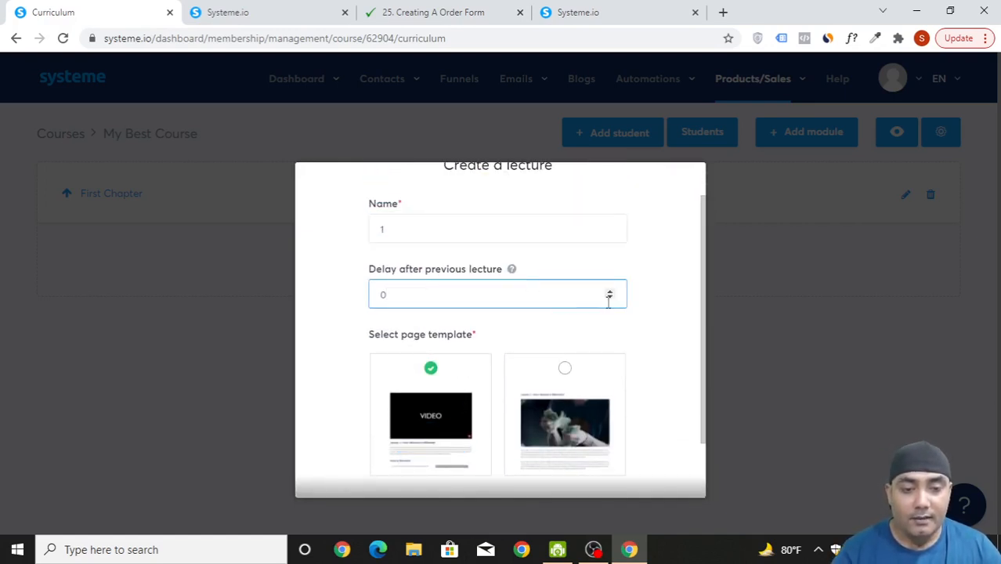
click(570, 270)
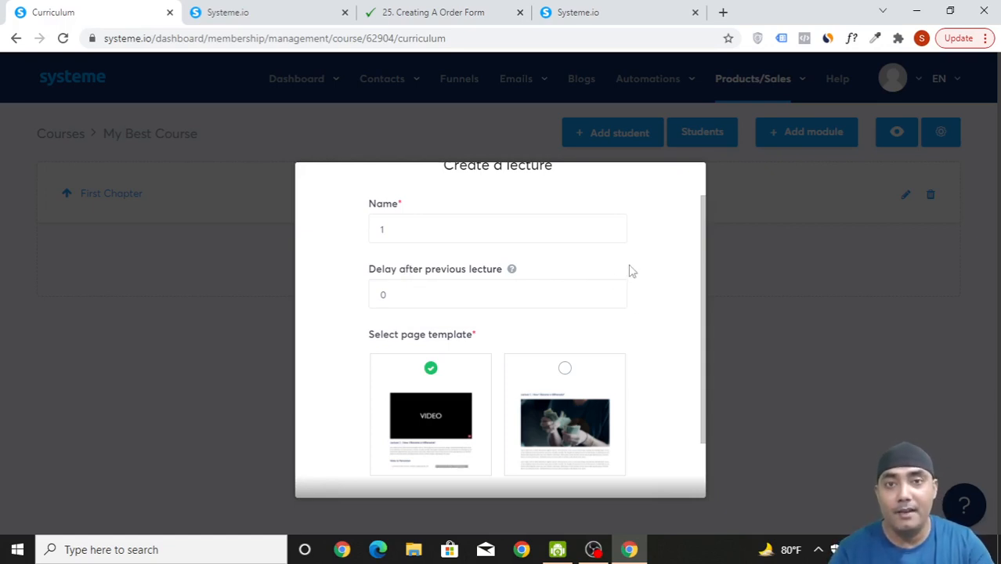
click(611, 289)
click(611, 289)
click(611, 290)
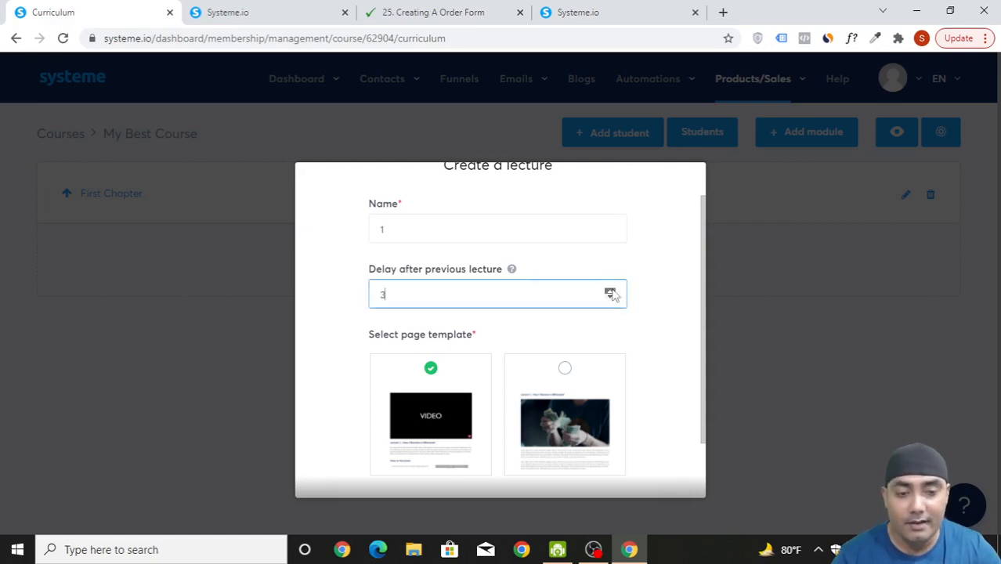
click(611, 290)
click(610, 291)
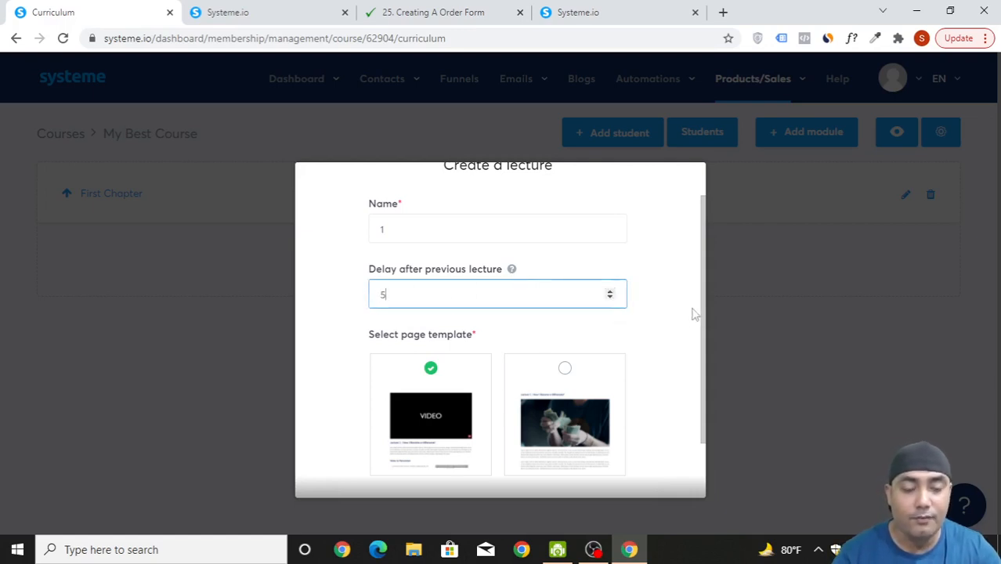
click(610, 298)
click(610, 298)
click(610, 298)
click(610, 299)
click(609, 299)
click(662, 290)
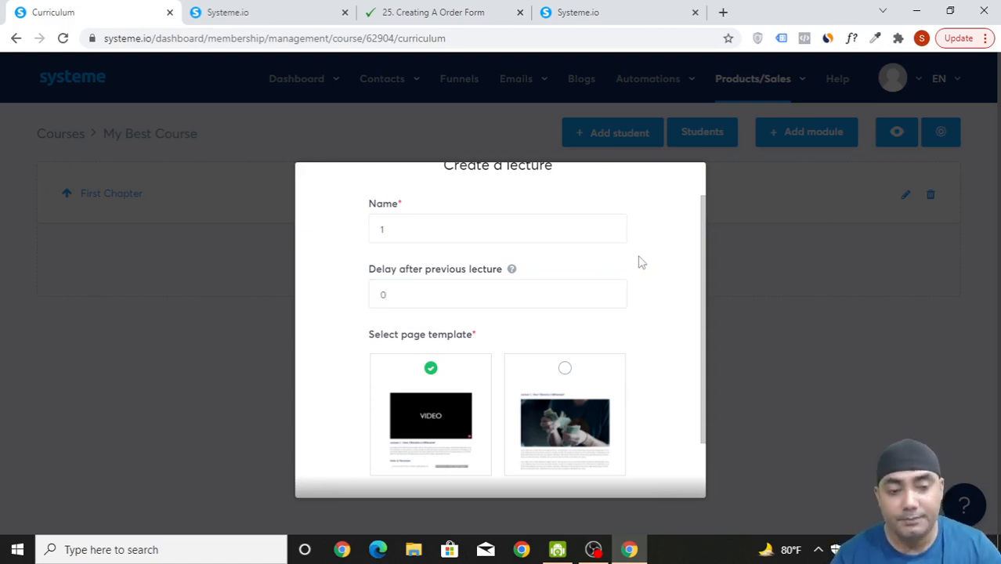
Save the lecture with the VIDEO page template and open its page in the editor.
scroll(625, 310, up, 1)
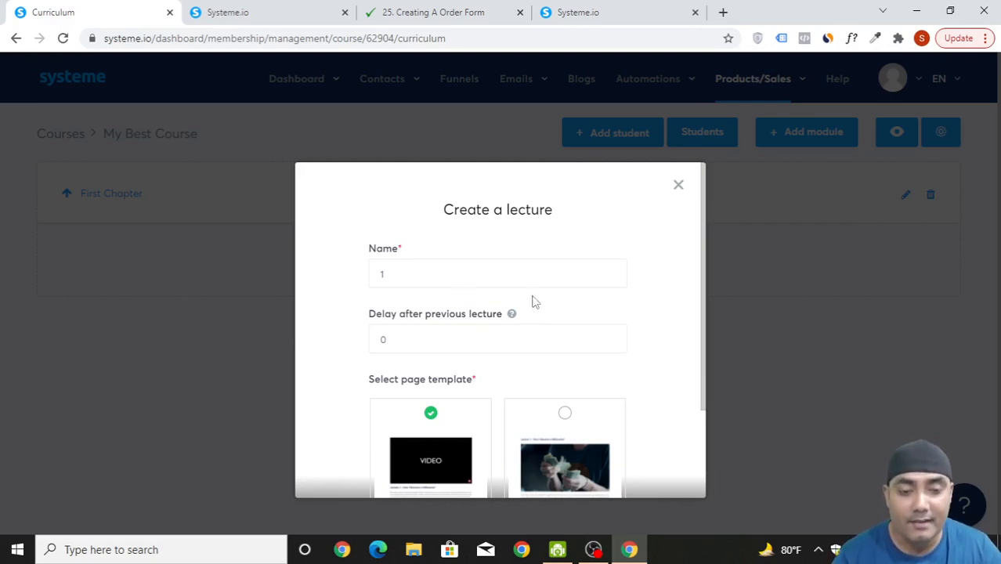
scroll(545, 313, down, 1)
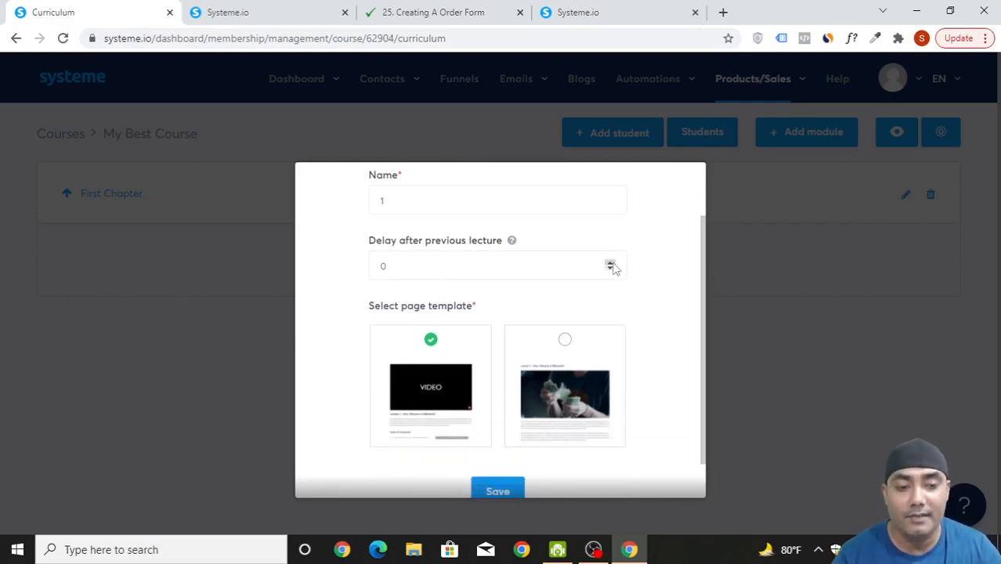
scroll(652, 310, down, 1)
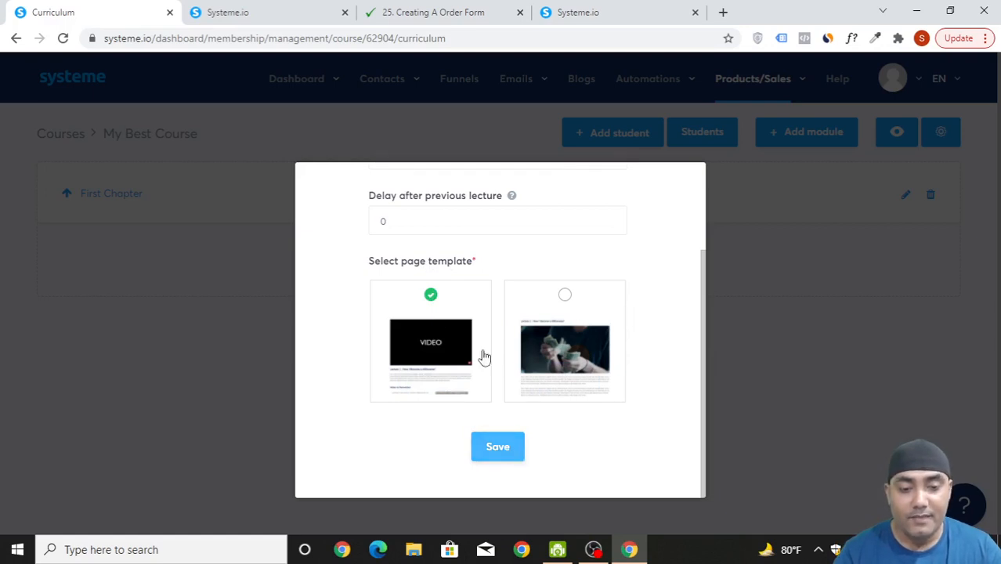
click(502, 459)
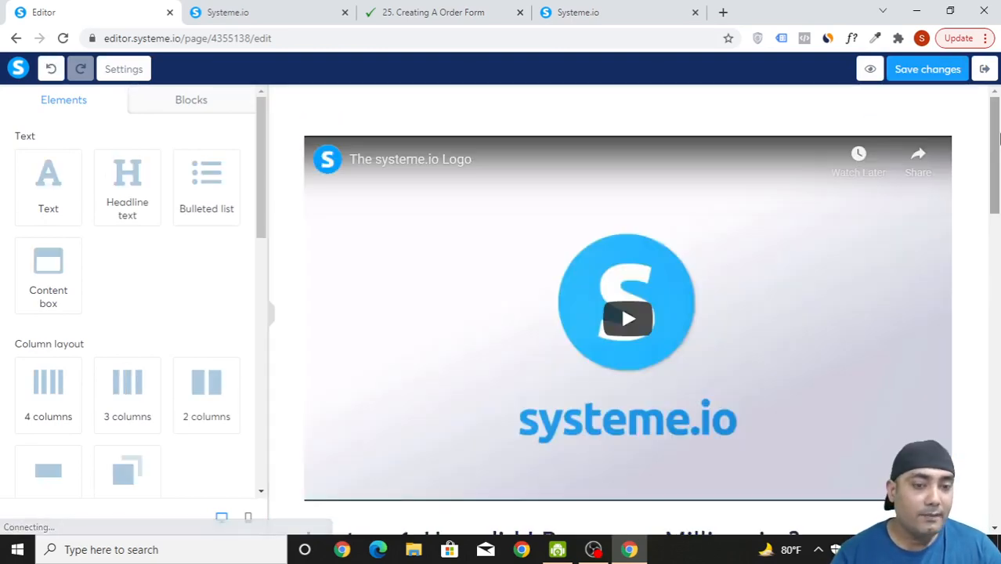
Look through the template's sample content and delete its section to empty the lecture page.
drag(997, 171, 996, 509)
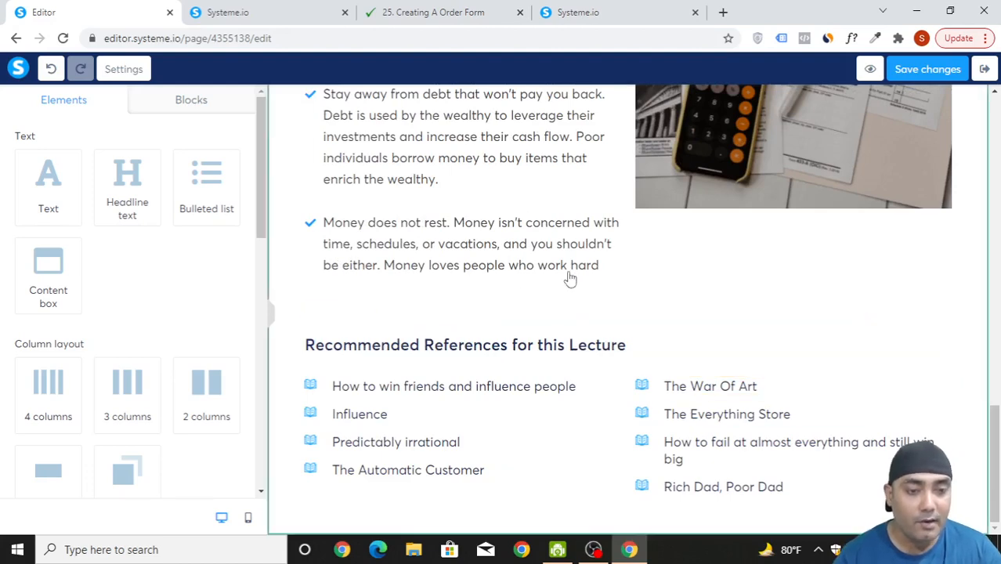
scroll(569, 281, up, 6)
scroll(652, 290, up, 10)
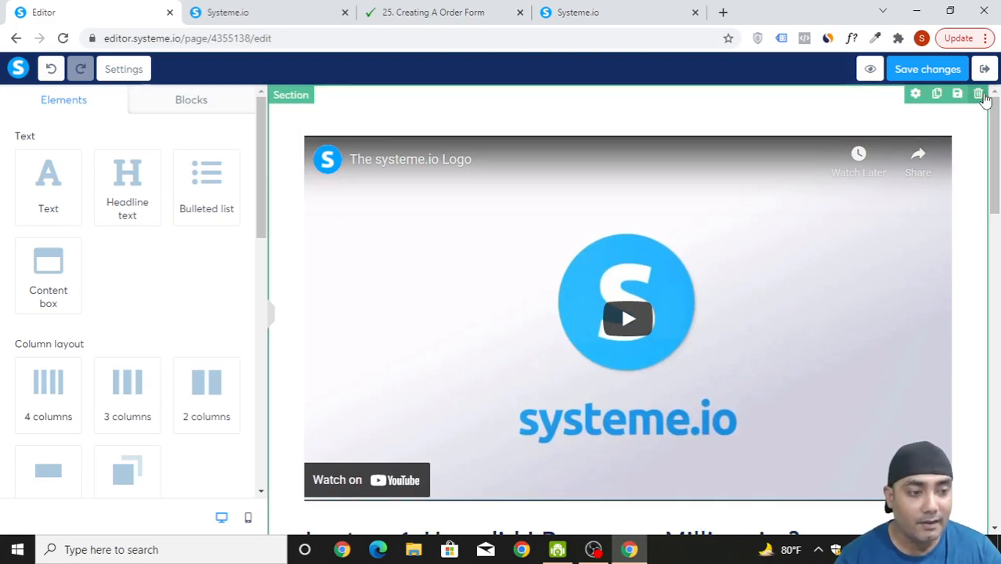
click(979, 94)
click(585, 121)
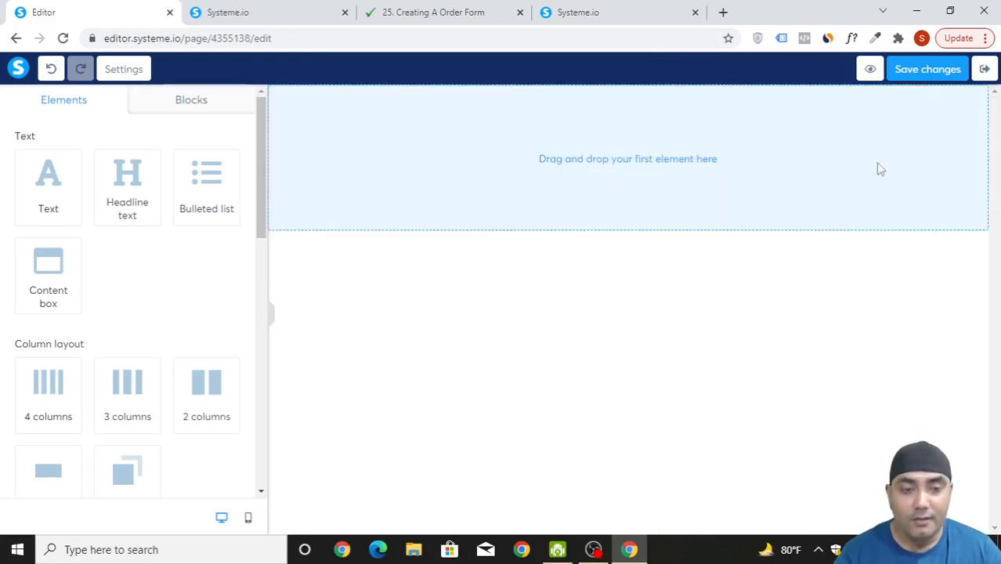
Add a headline text element to the empty page and change its wording to "Title Here".
drag(154, 196, 666, 145)
click(689, 152)
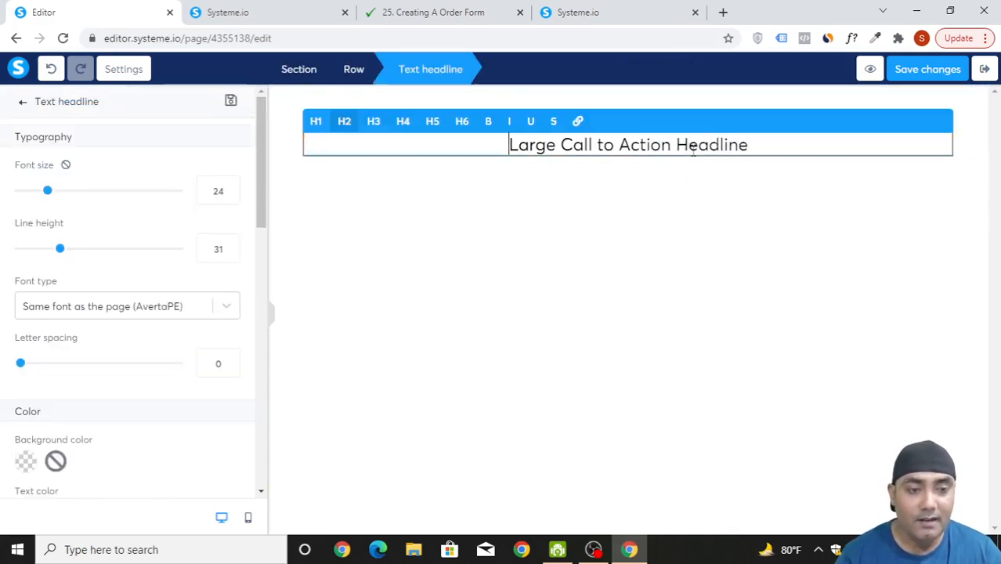
triple_click(693, 151)
text(Titl)
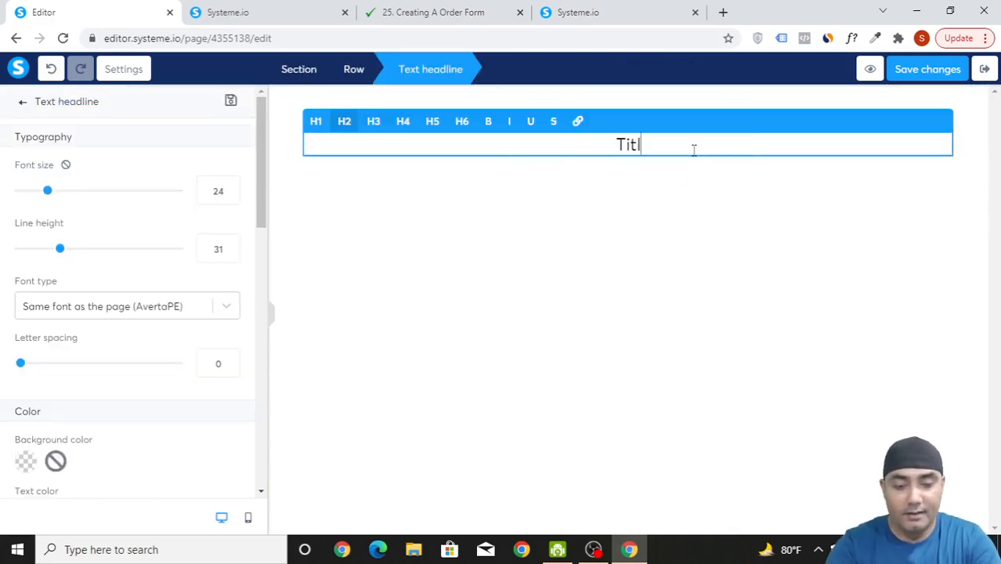
text(e Here)
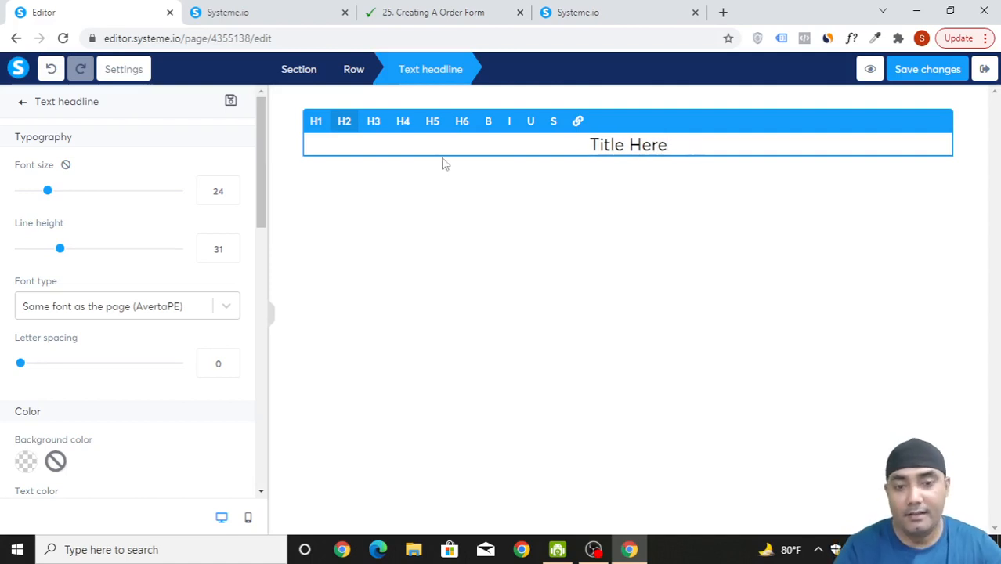
Format the "Title Here" headline as H1 and save the page changes.
click(316, 122)
click(740, 281)
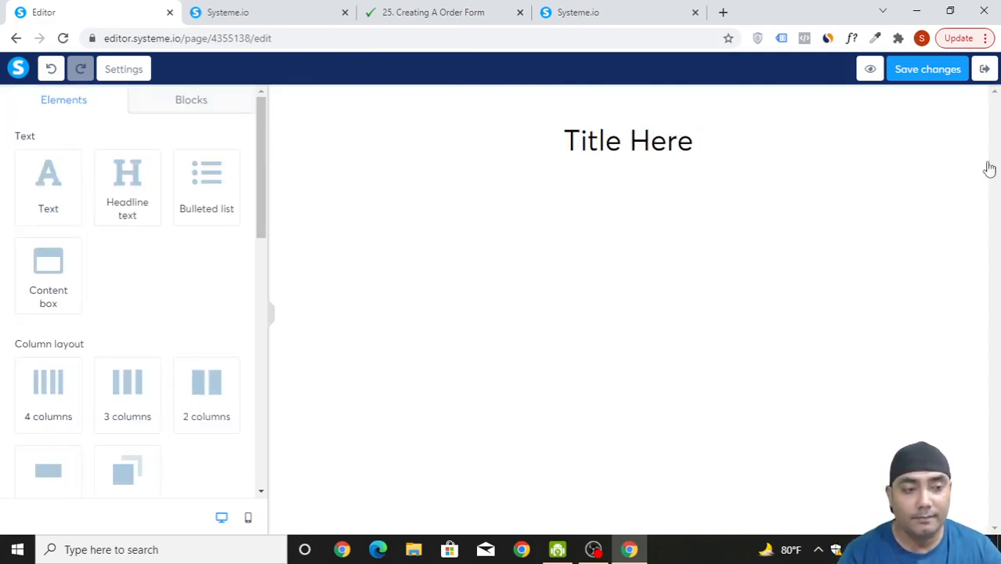
click(918, 70)
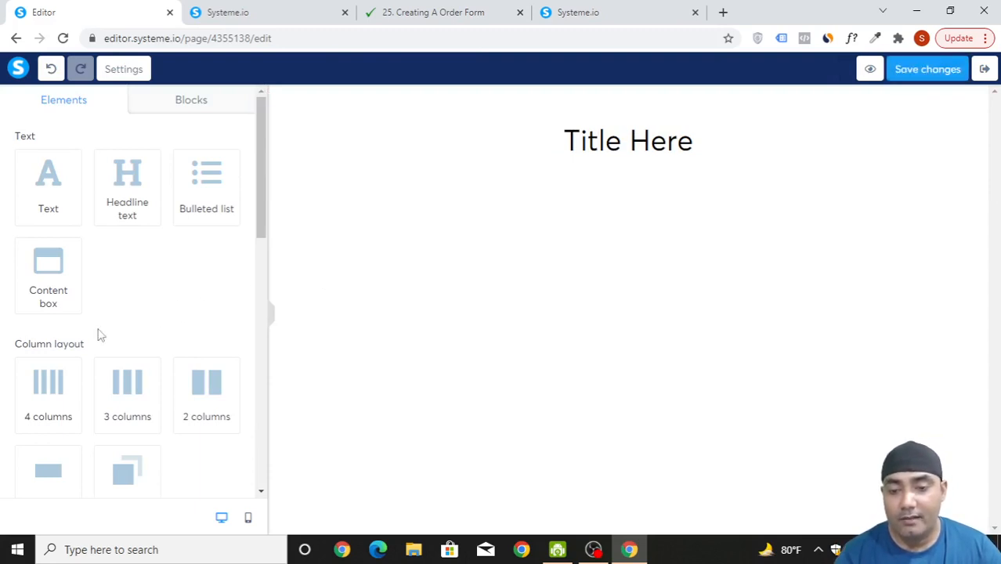
Place a video element directly below the "Title Here" headline.
scroll(99, 335, down, 6)
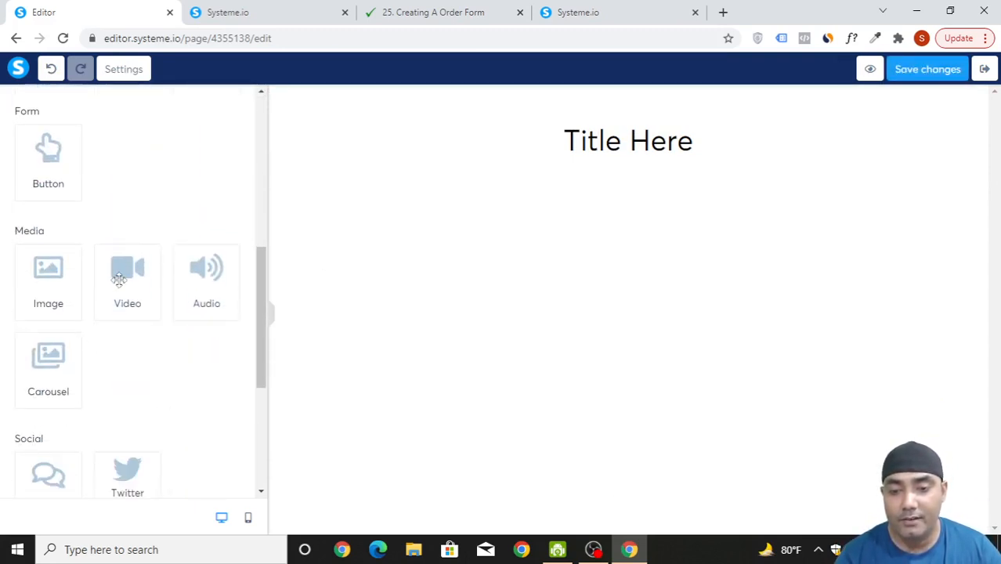
drag(118, 280, 648, 172)
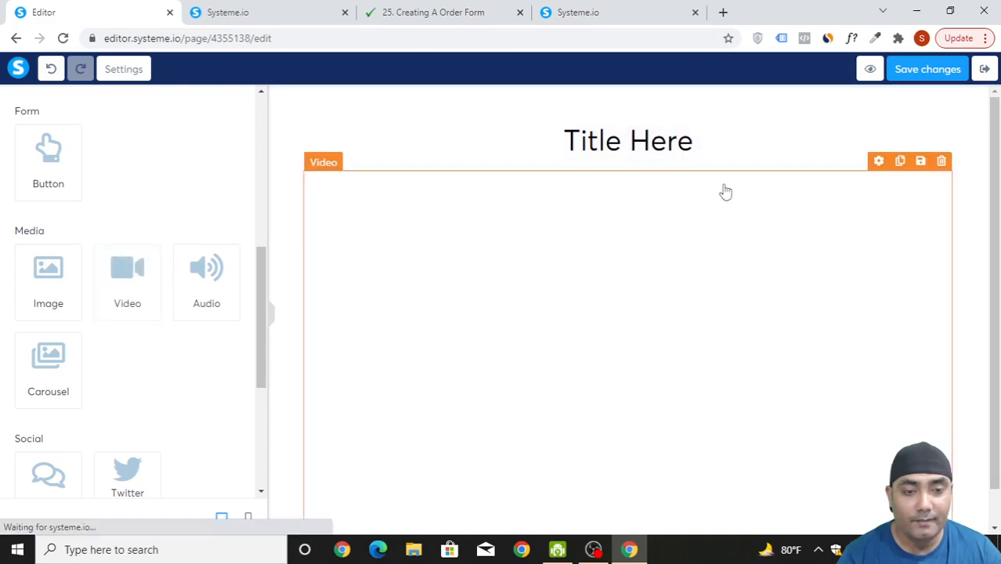
scroll(863, 292, down, 1)
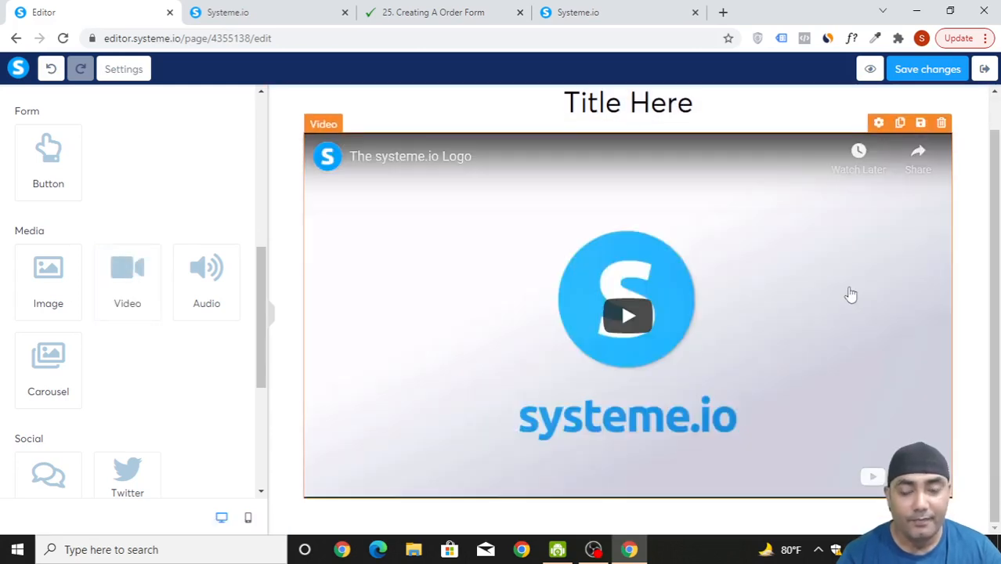
In the video element's settings, leave Auto play off and set Controls to On.
click(878, 126)
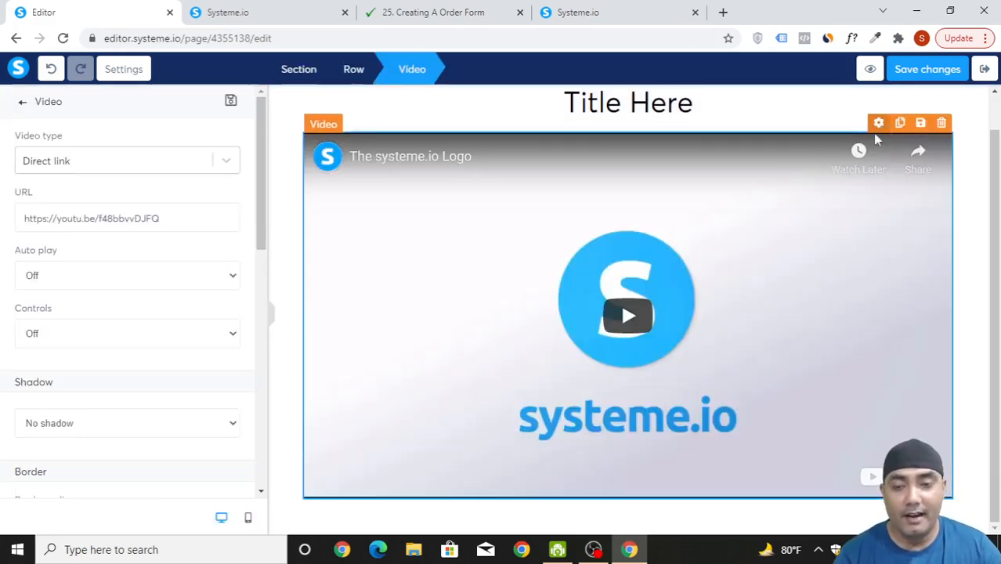
scroll(115, 314, down, 1)
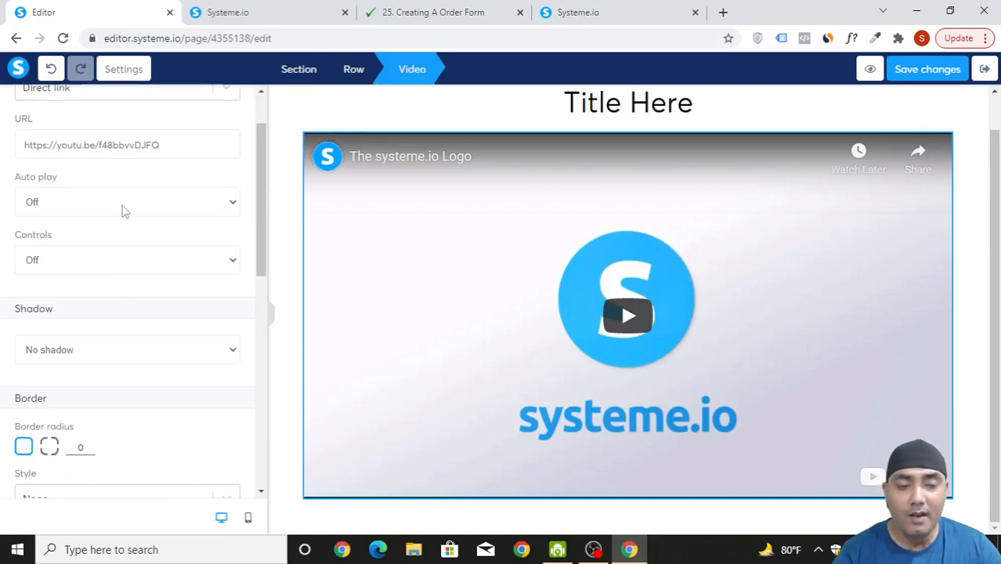
click(123, 208)
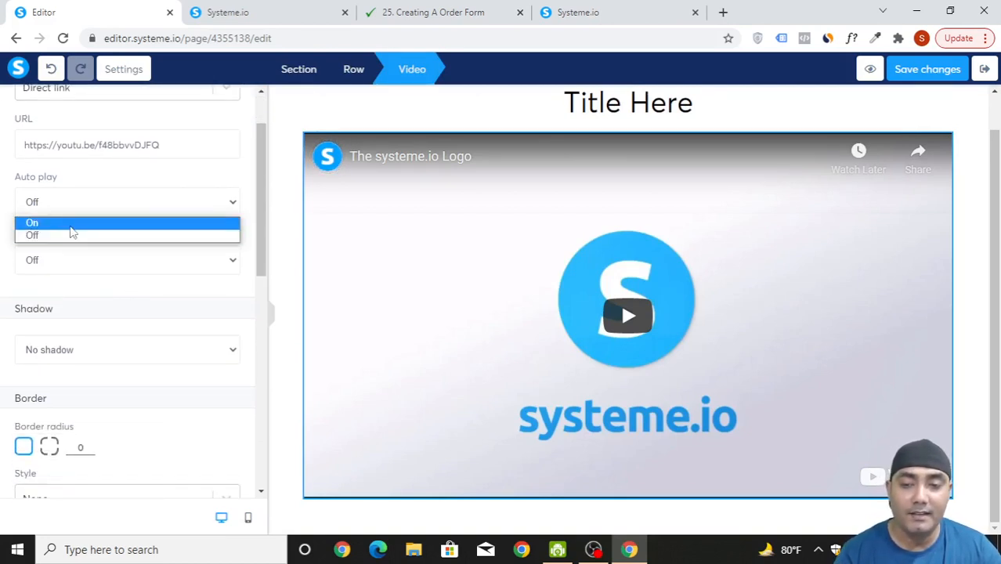
click(195, 202)
click(78, 262)
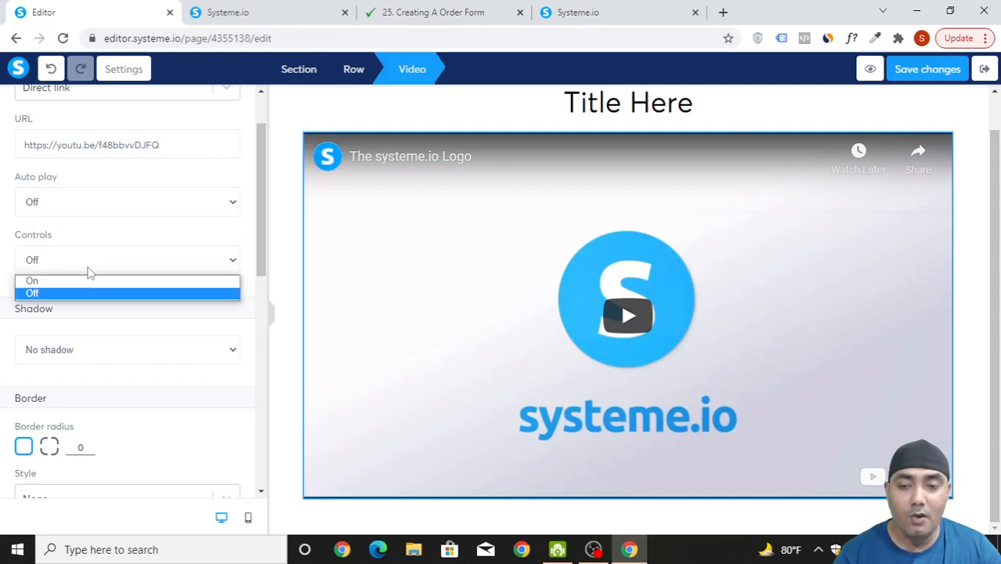
click(45, 282)
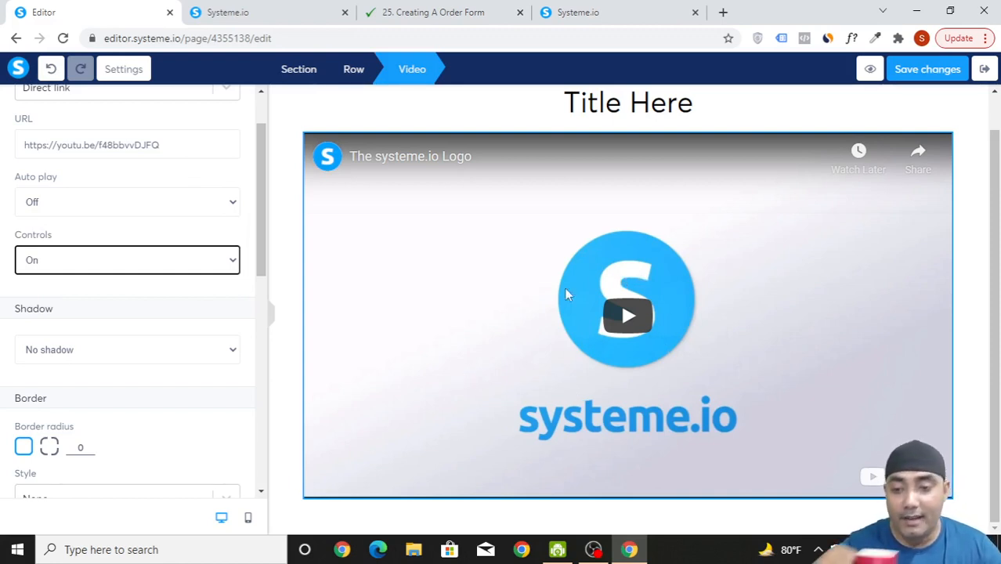
Switch the video type to Custom embed, look at its HTML code editor and close it without adding code.
scroll(153, 384, up, 2)
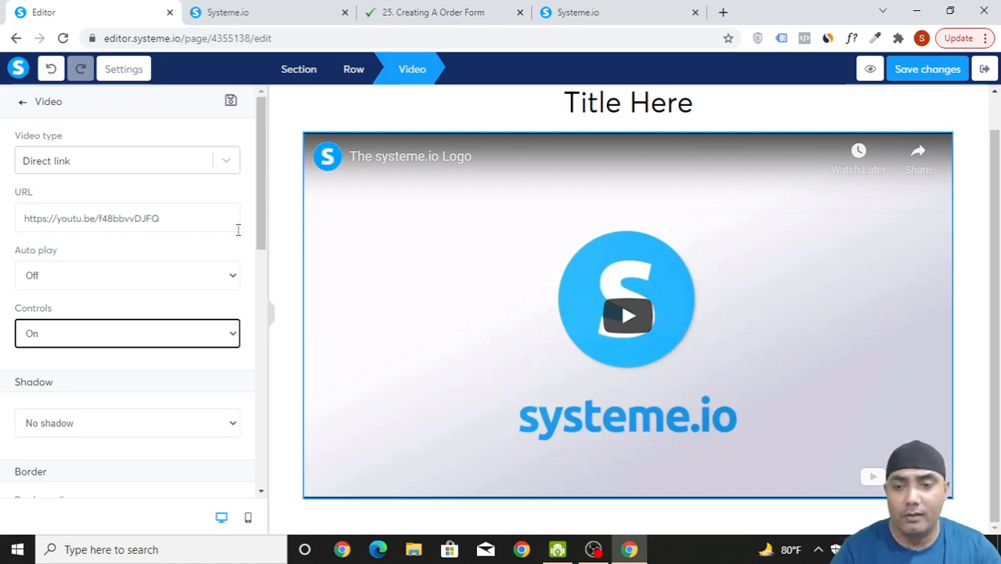
drag(215, 222, 29, 230)
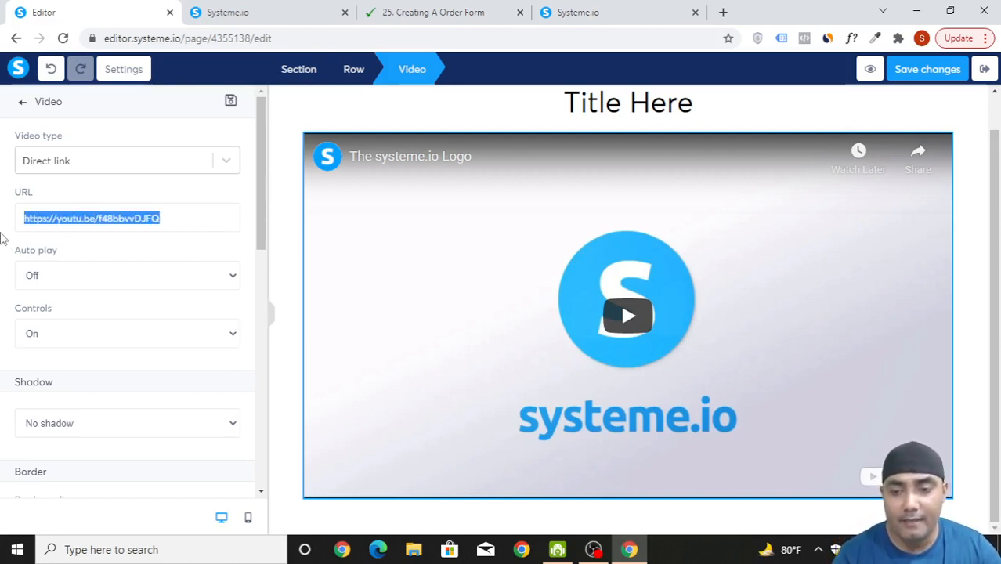
click(208, 163)
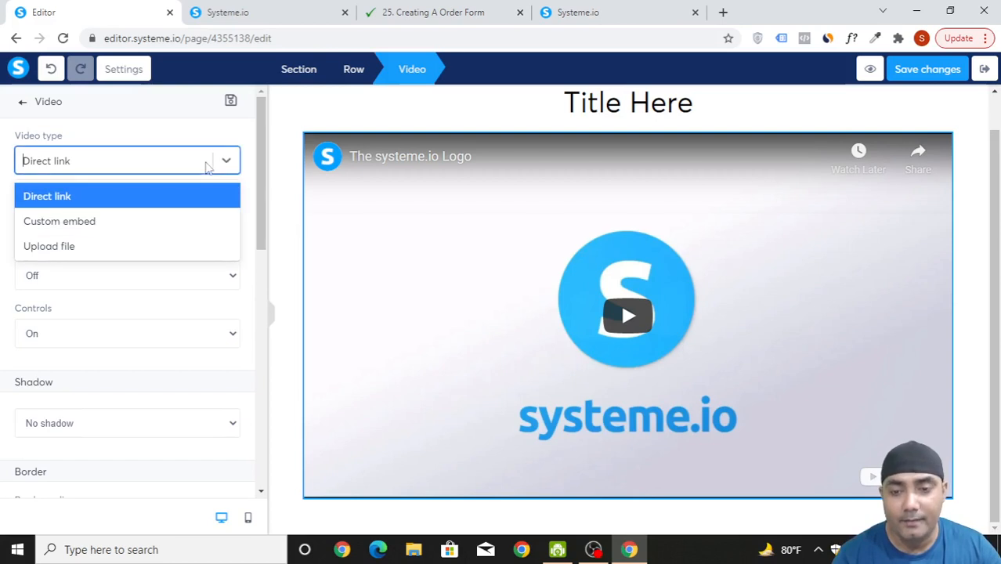
click(116, 222)
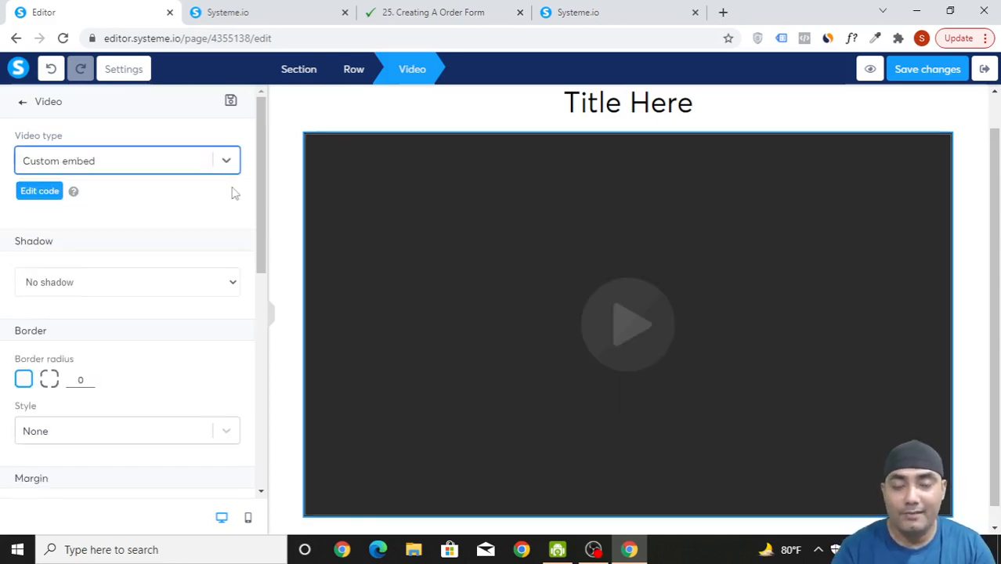
click(90, 162)
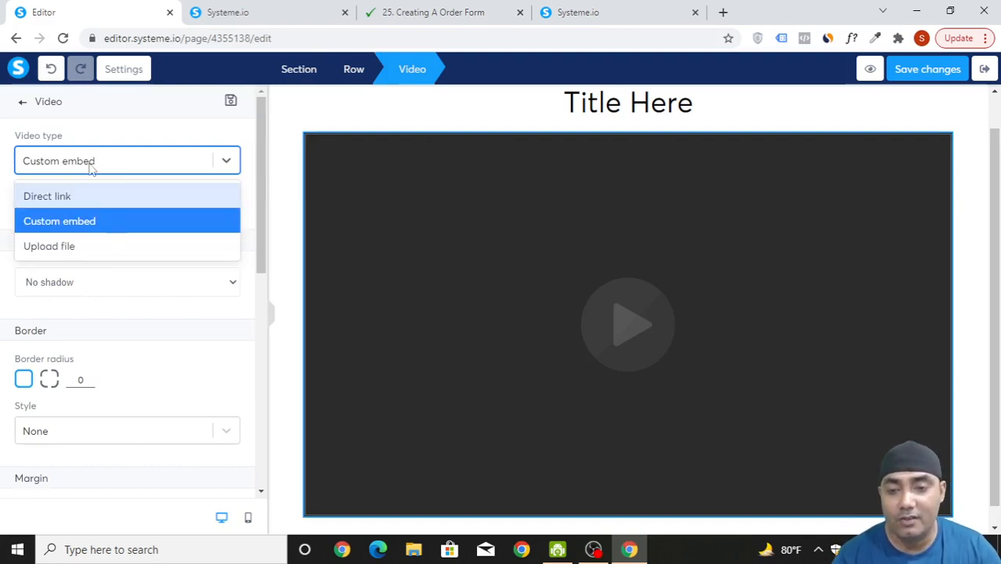
click(89, 162)
click(31, 194)
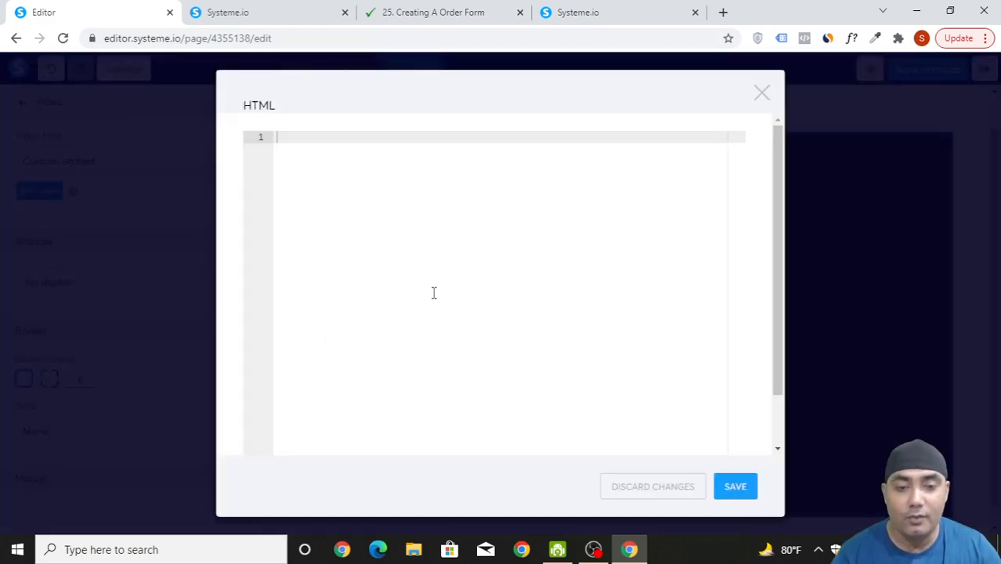
click(759, 94)
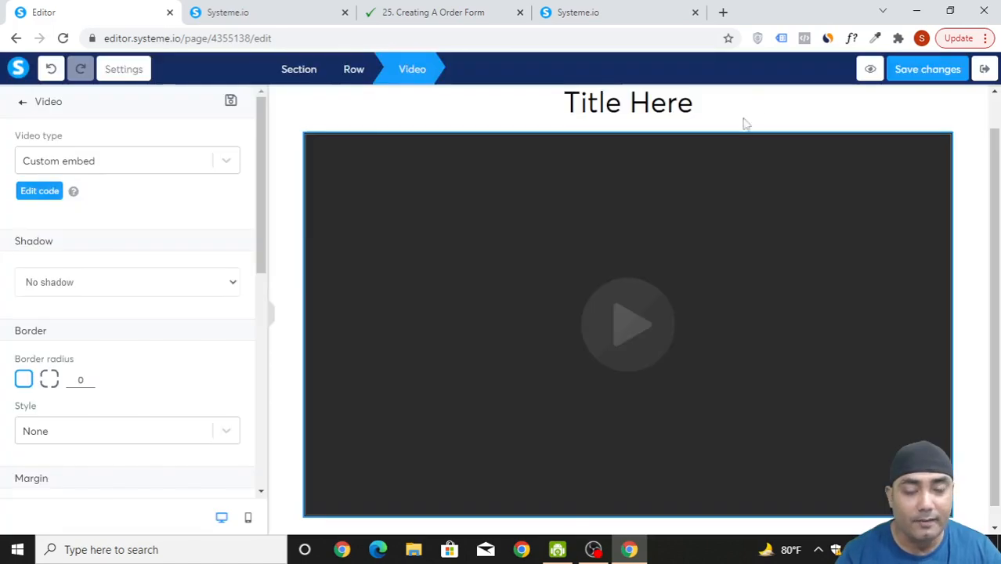
Set the video element's type to Upload file and open its video upload dialog.
click(142, 162)
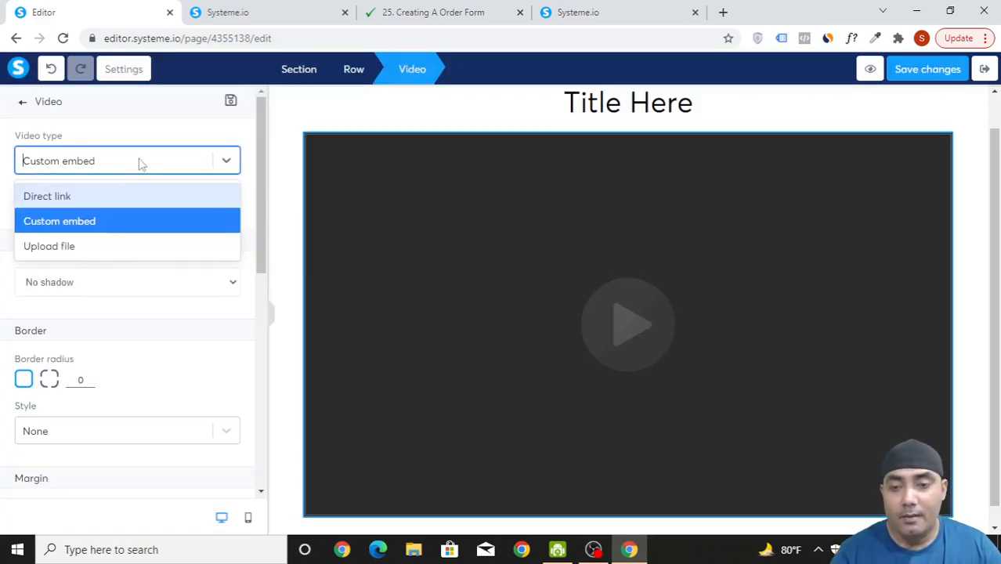
click(69, 247)
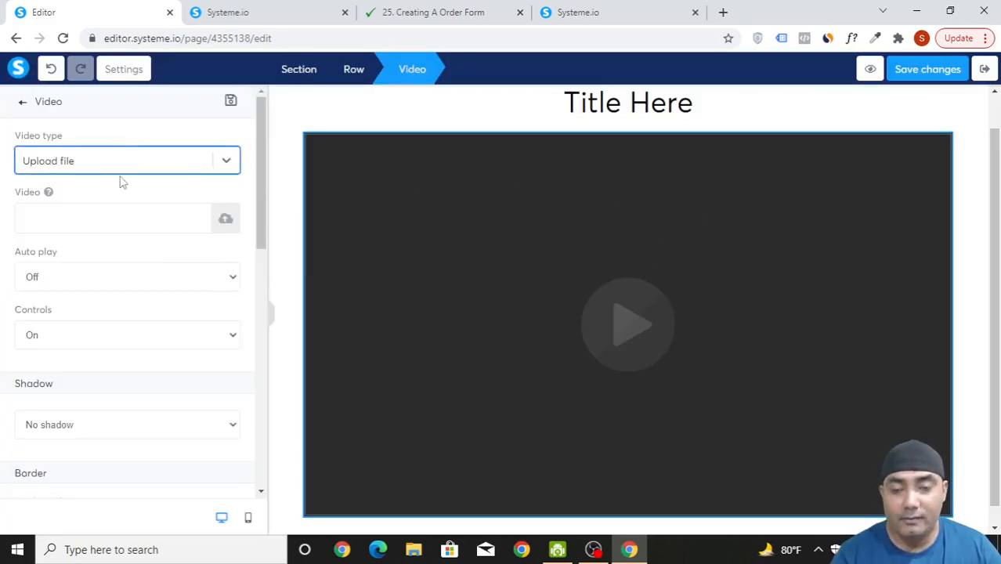
click(226, 223)
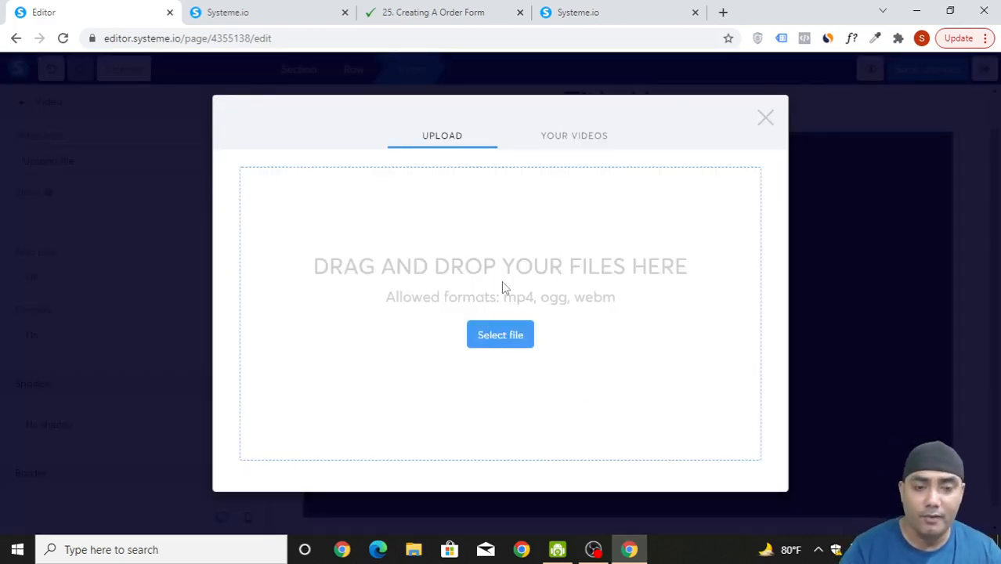
Preview 28.AssignATagCreatingWorkflow.mp4 among the uploaded videos, close the dialog without inserting it, and save the page changes.
click(570, 145)
scroll(439, 329, down, 1)
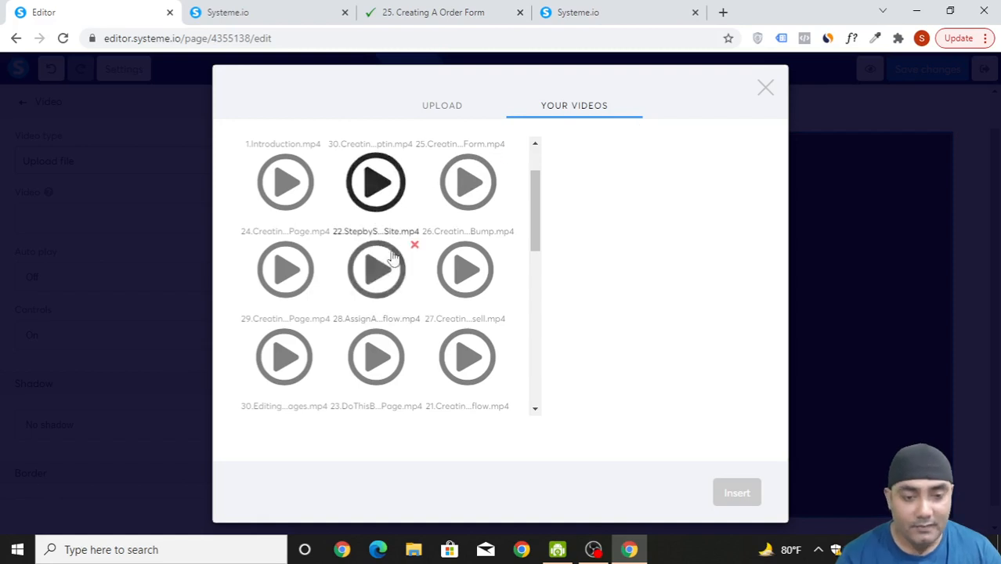
click(378, 270)
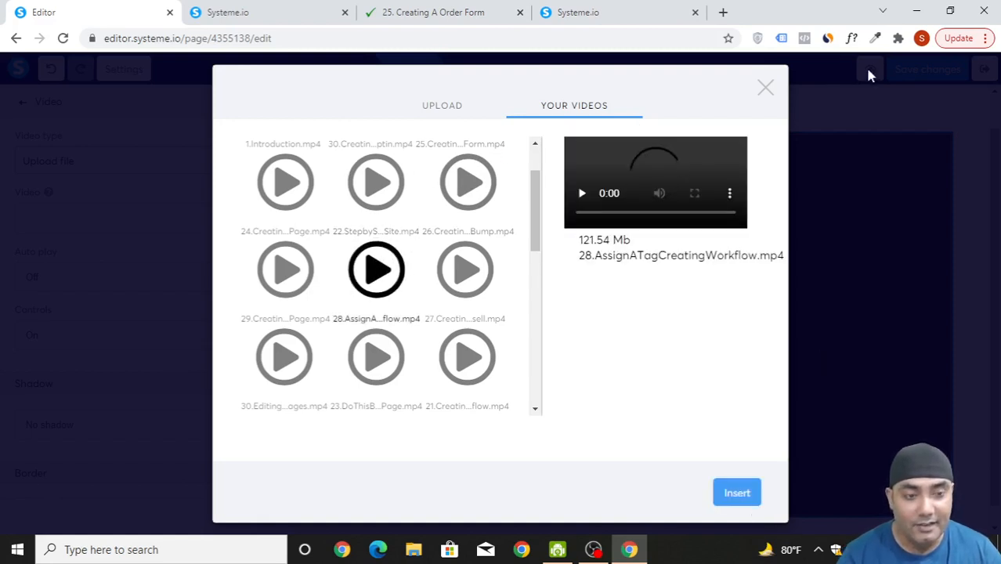
click(765, 87)
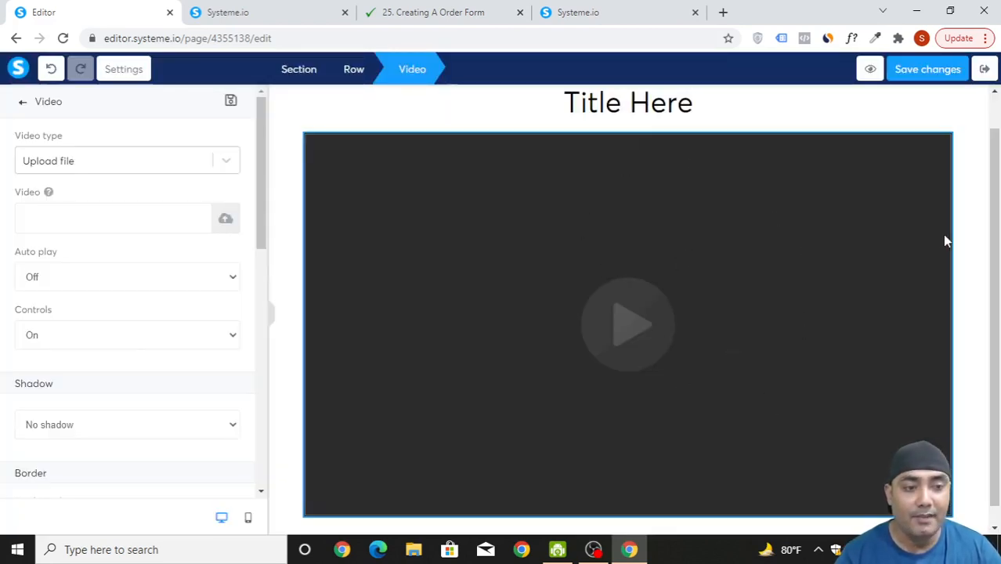
click(975, 240)
click(920, 70)
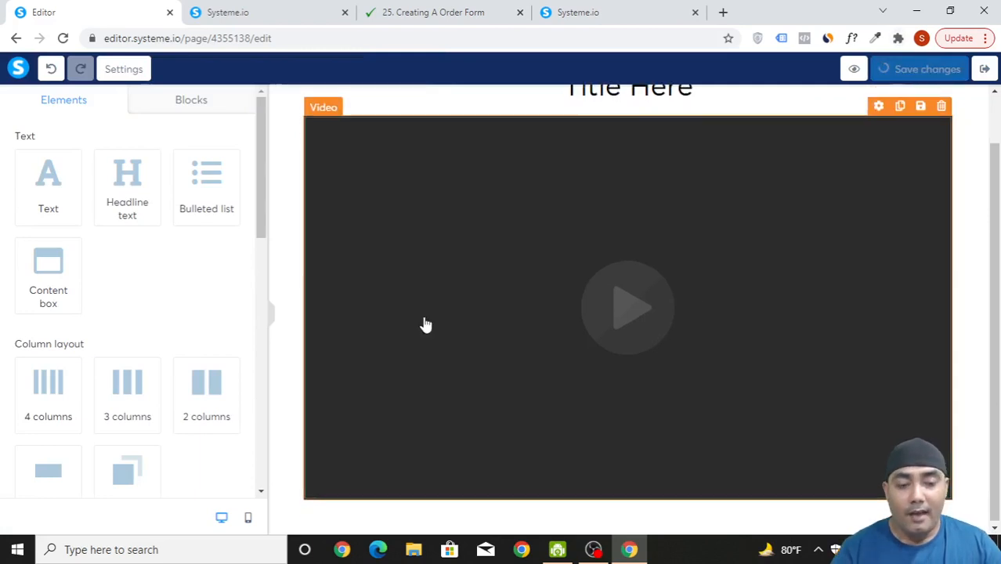
Place a text element directly below the video element.
scroll(140, 401, down, 4)
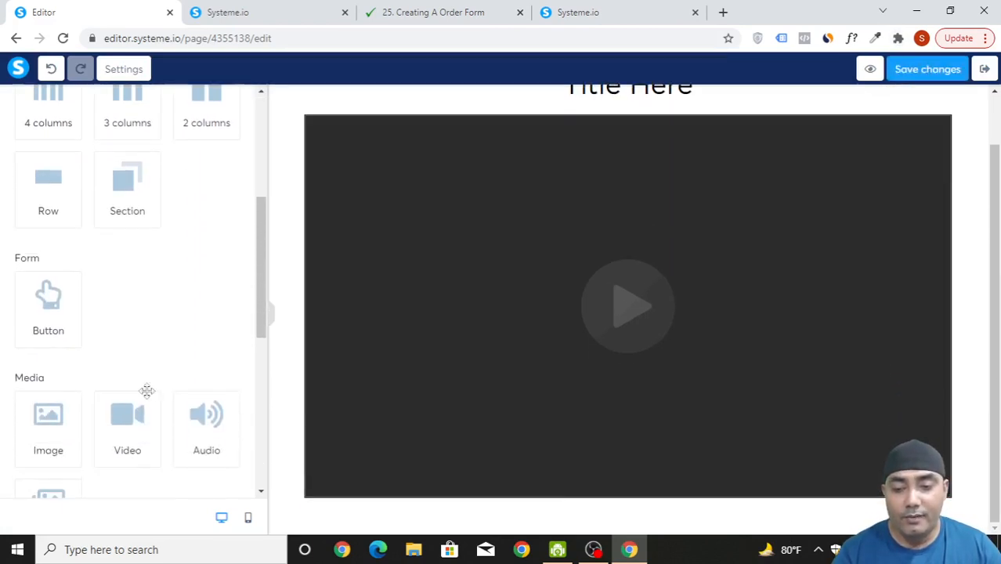
scroll(152, 364, up, 5)
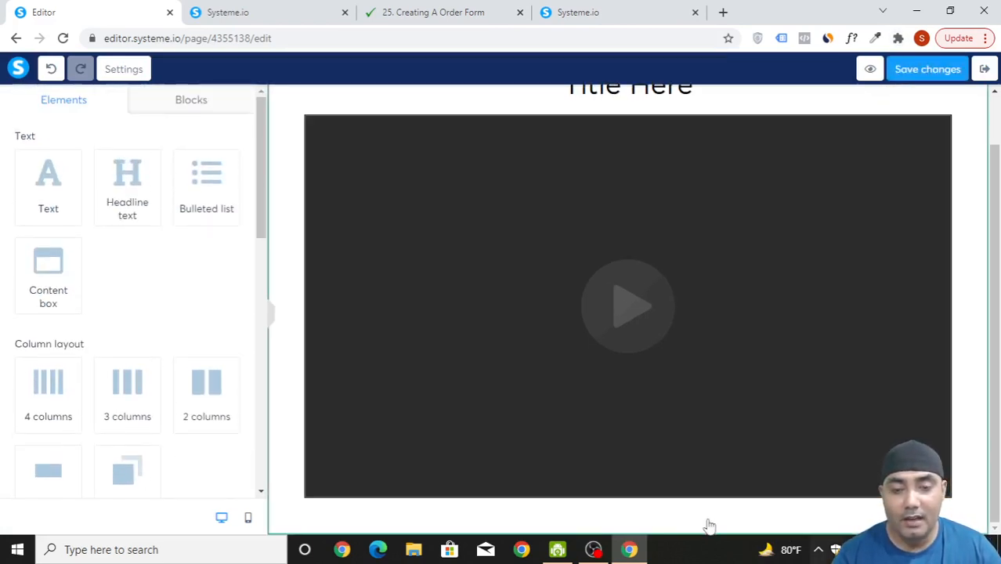
drag(45, 184, 648, 513)
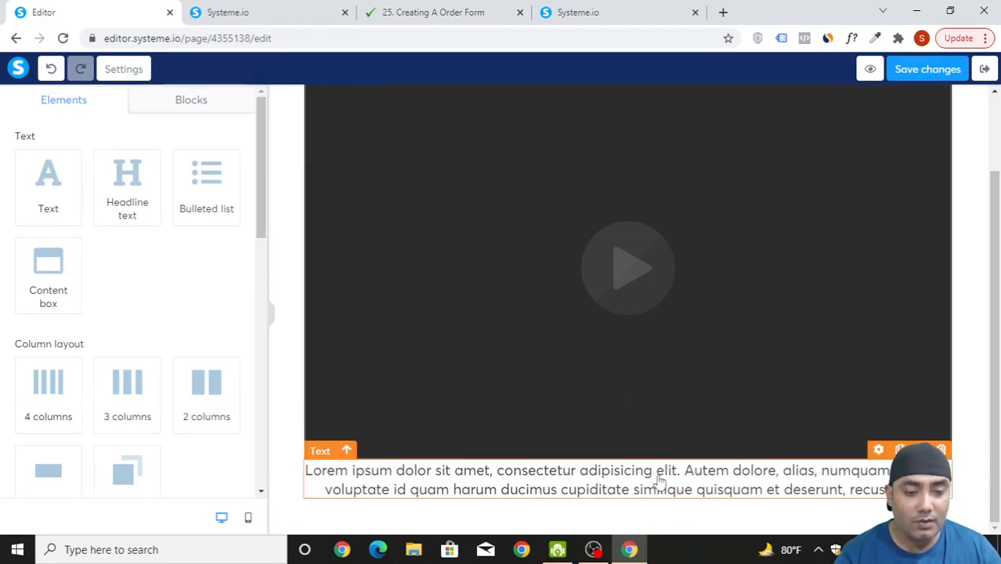
Set the top margin of the text element below the video to 20.
click(883, 463)
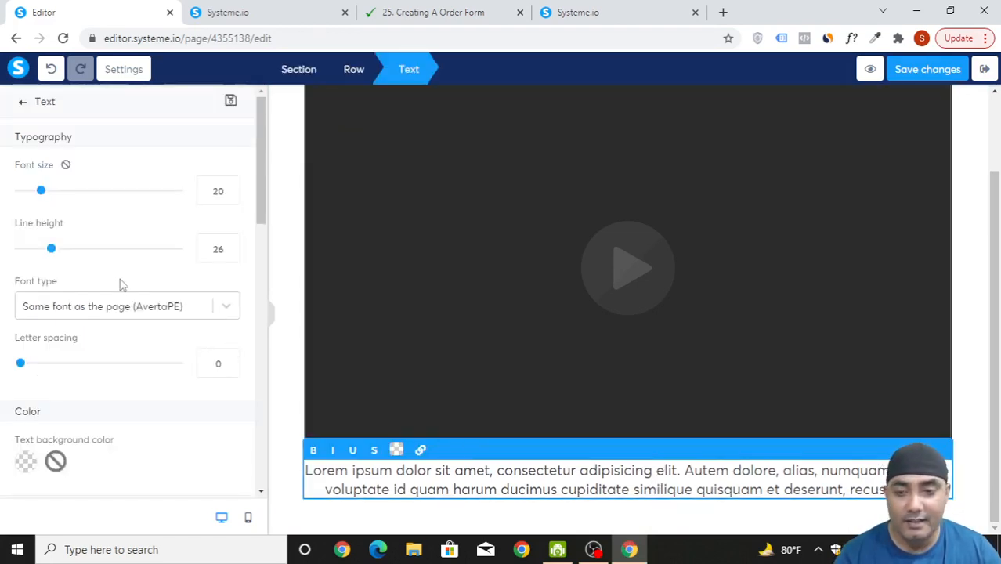
scroll(121, 284, down, 5)
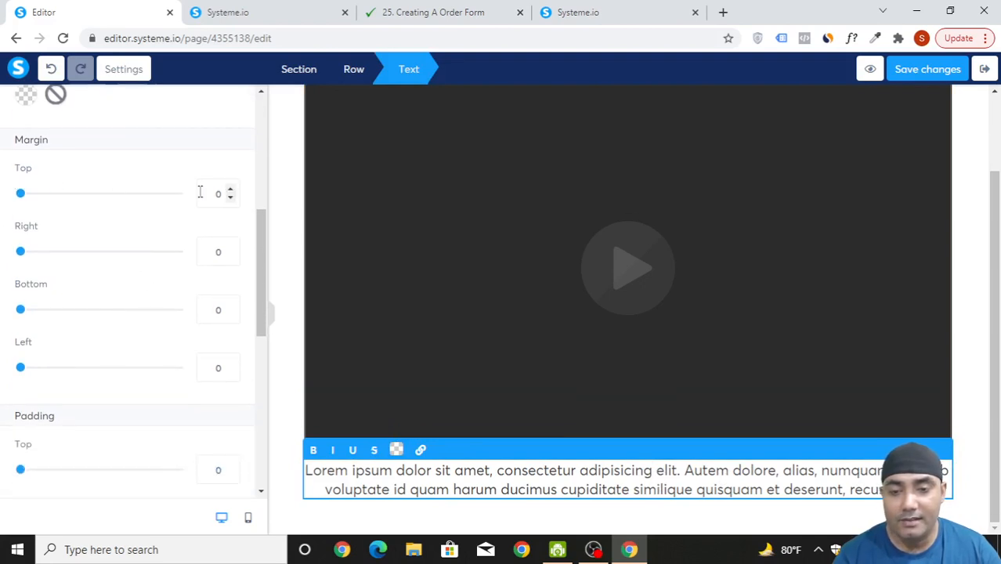
click(201, 192)
text(2)
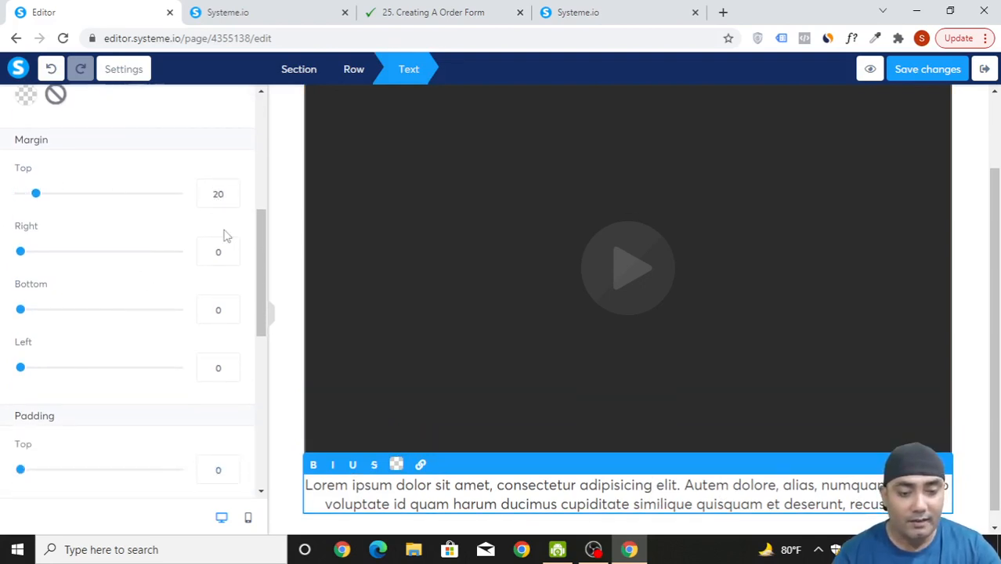
click(975, 404)
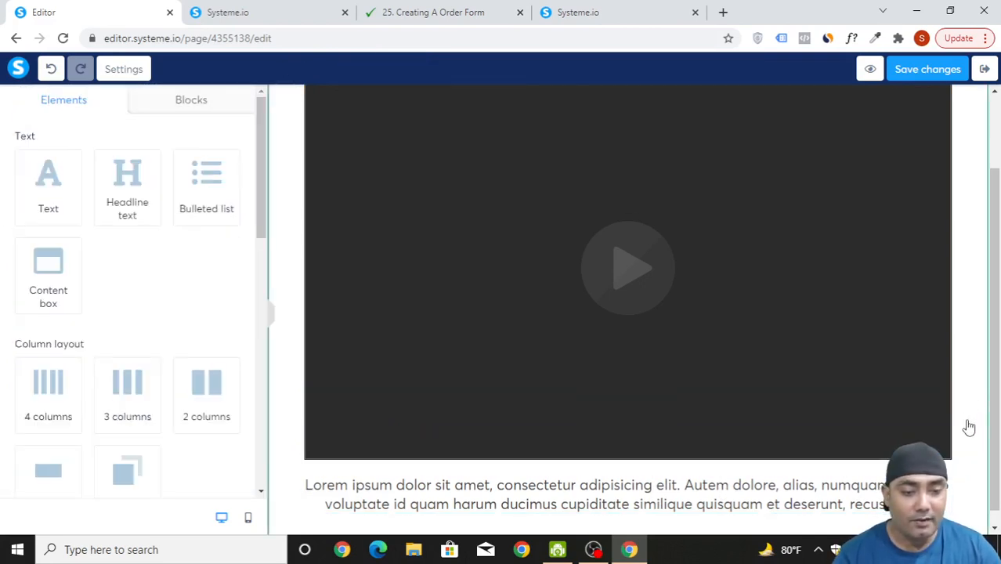
scroll(874, 413, down, 1)
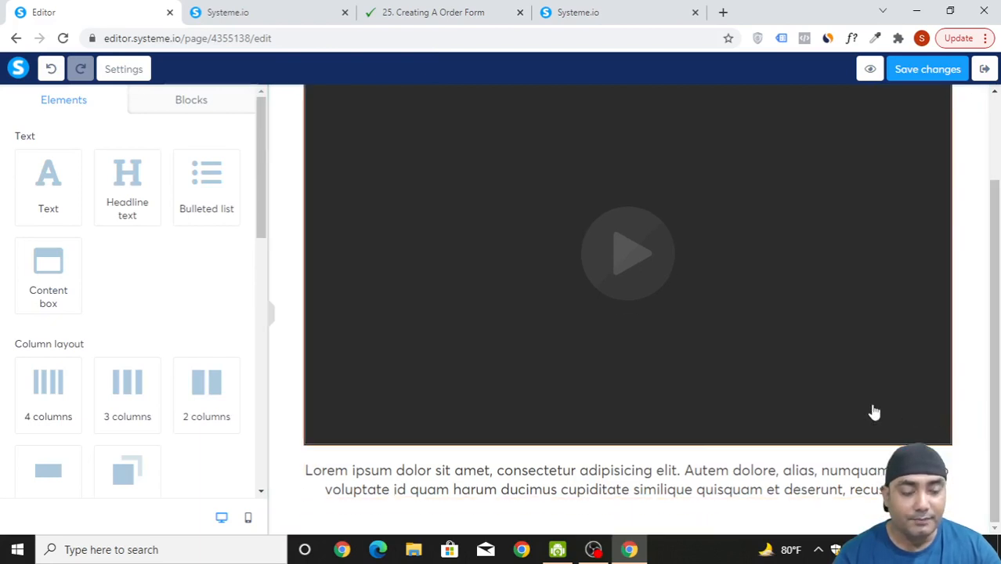
click(983, 297)
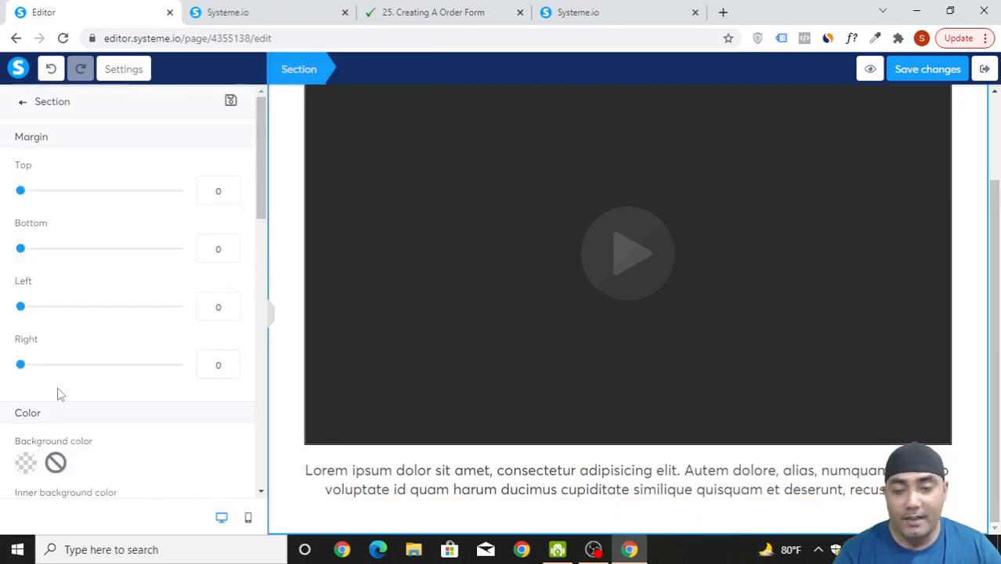
scroll(60, 394, down, 5)
click(864, 505)
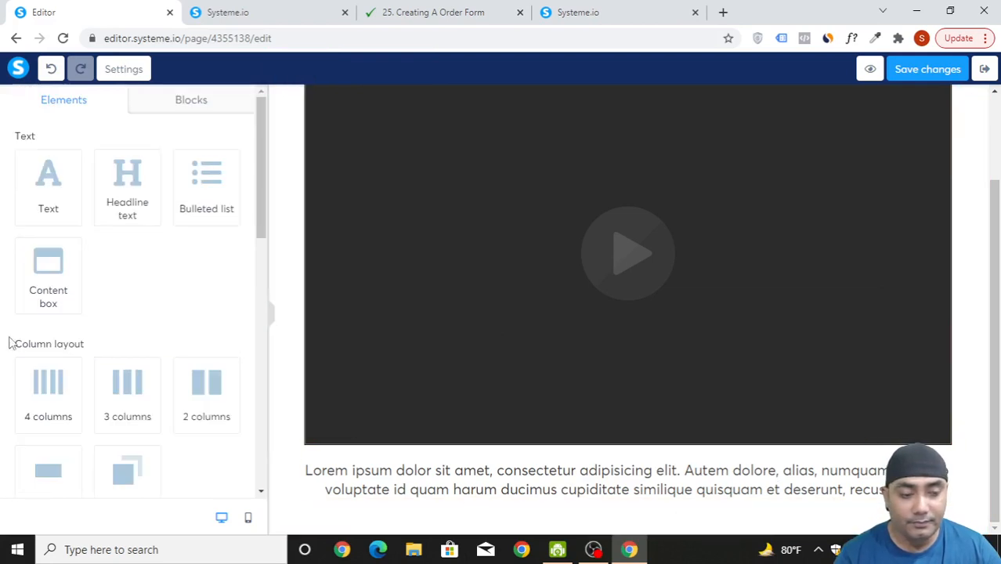
Place a button element below the text paragraph and set its button width to Fill width.
scroll(114, 368, down, 4)
drag(26, 304, 617, 509)
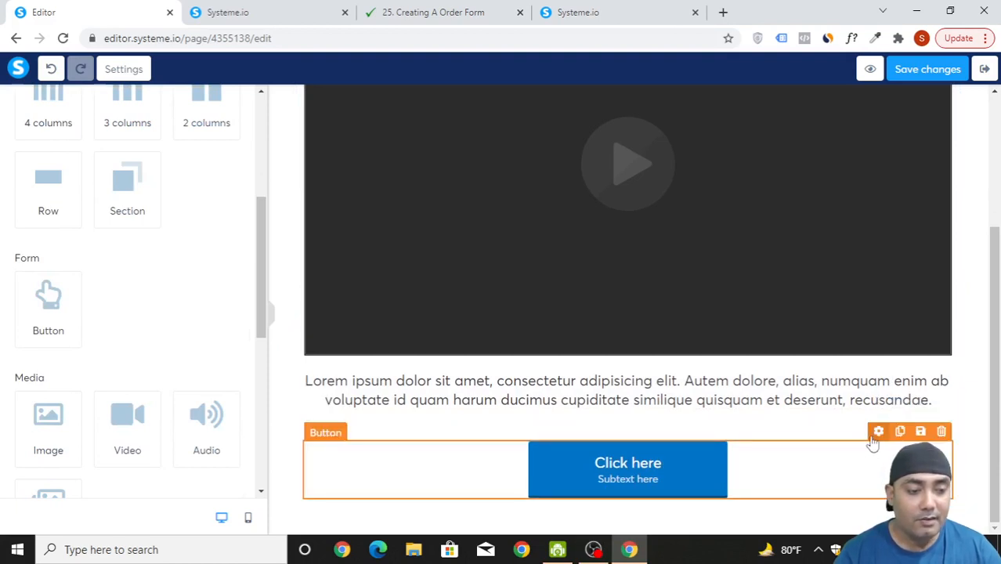
click(869, 446)
scroll(81, 411, down, 3)
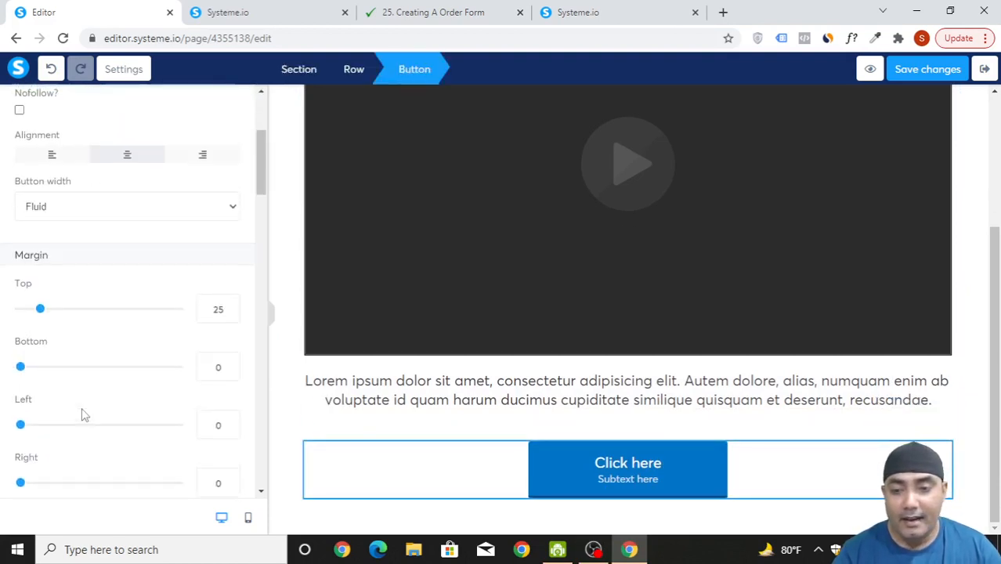
scroll(85, 301, up, 1)
click(88, 282)
click(87, 313)
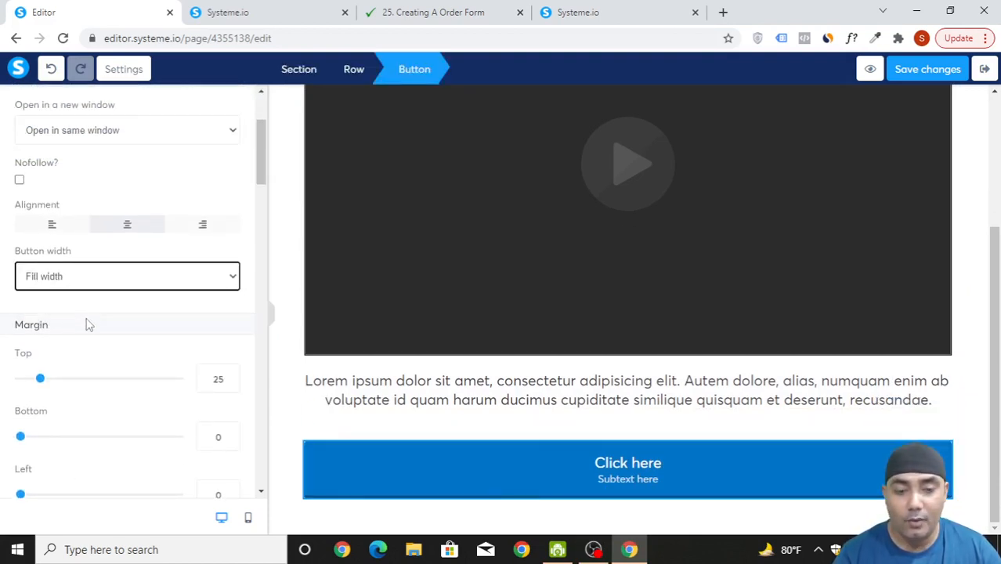
Clear the button's subtext so that the field is empty.
scroll(157, 389, down, 5)
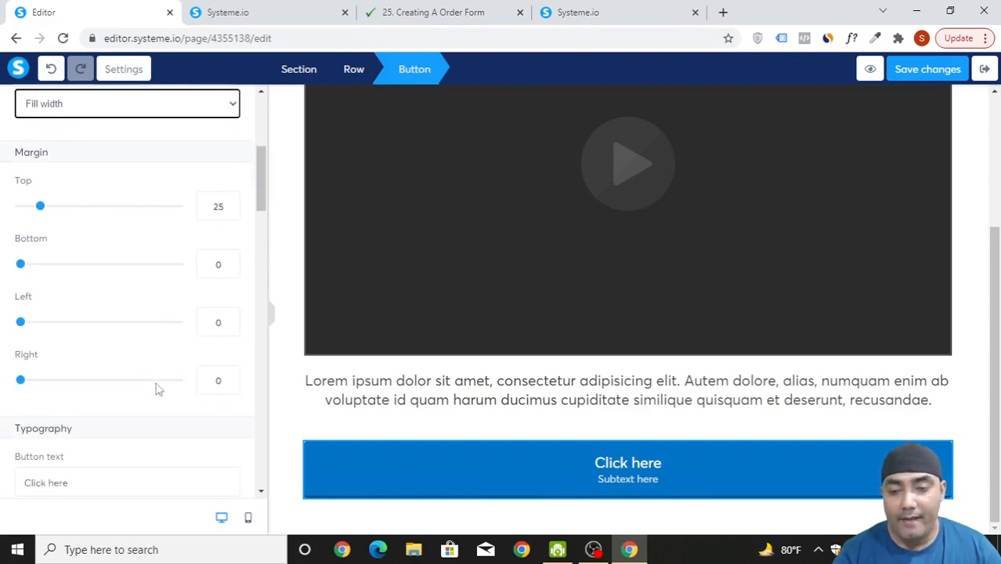
scroll(156, 389, down, 2)
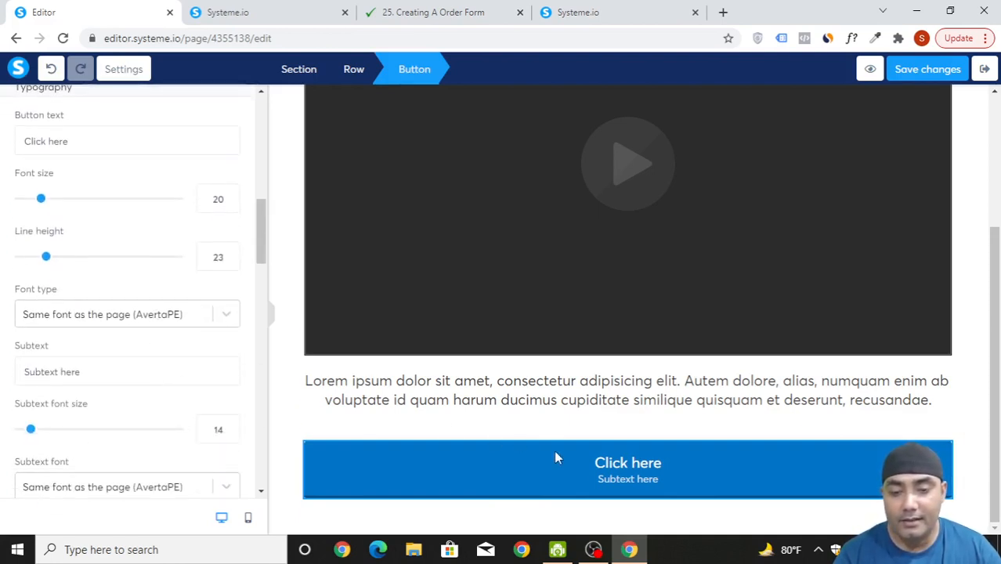
drag(118, 371, 3, 369)
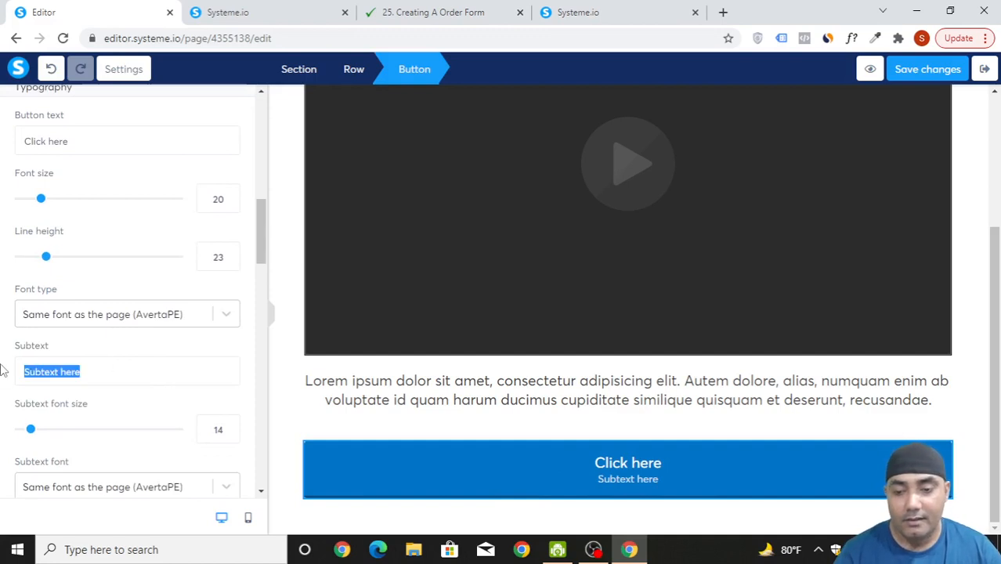
key(BackSpace)
Change the button text to "Click here to visit site" and save the page changes.
scroll(134, 362, up, 6)
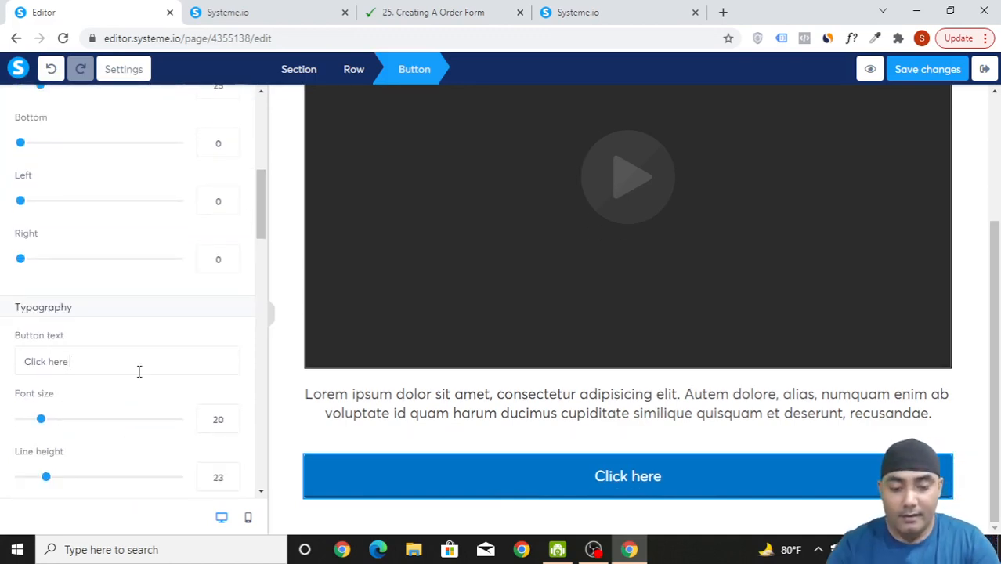
text(to visi)
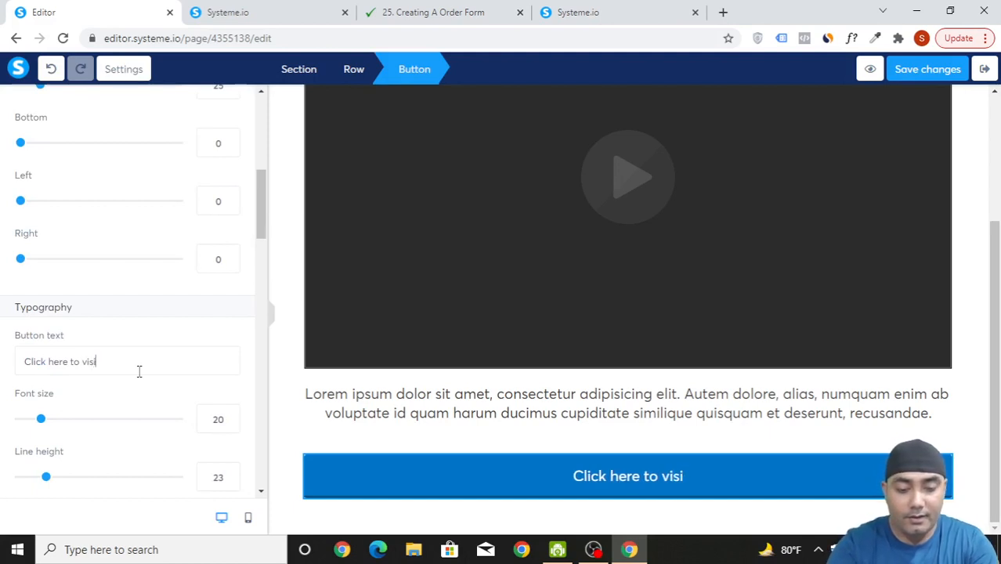
text(t so)
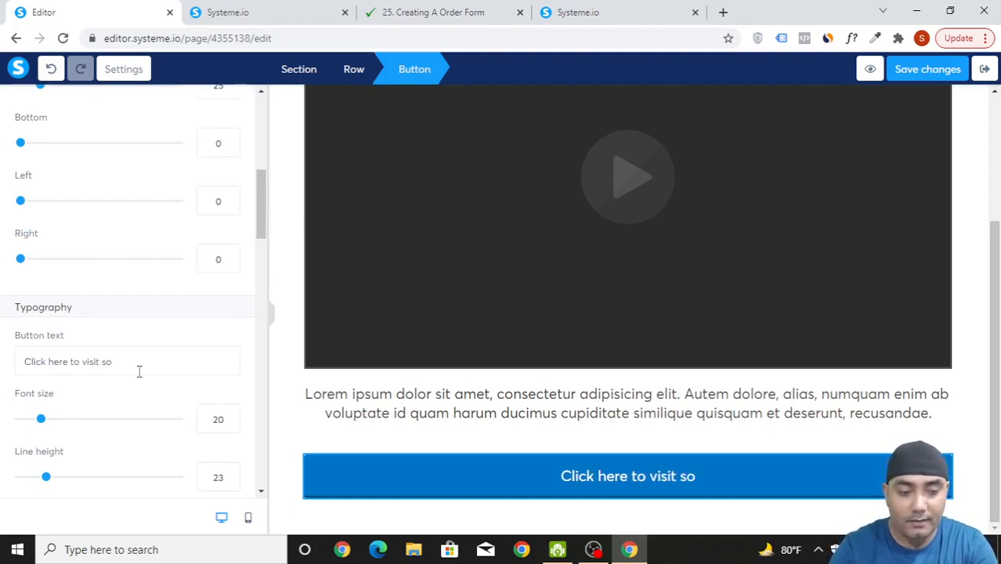
key(BackSpace)
key(BackSpace)
text(site)
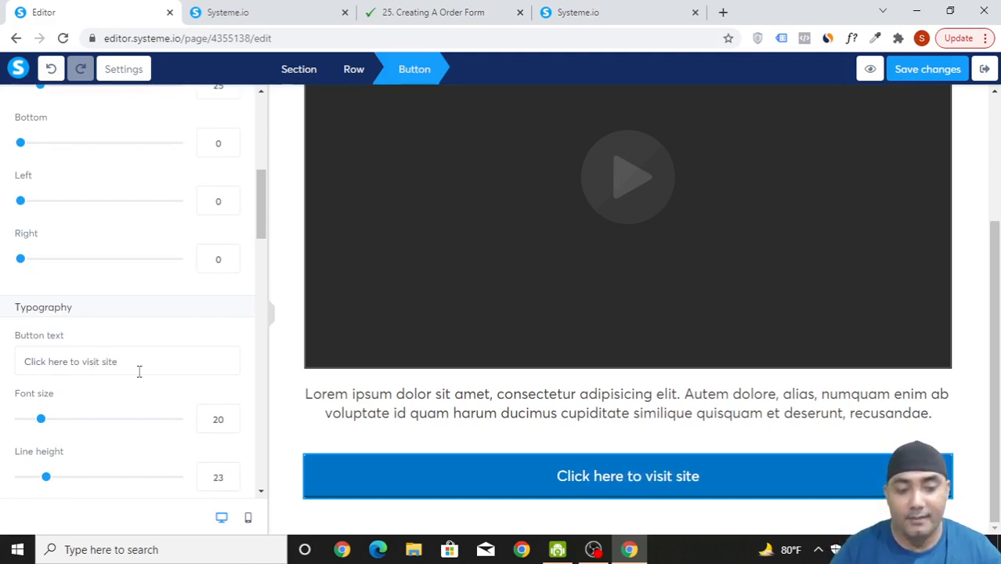
click(847, 440)
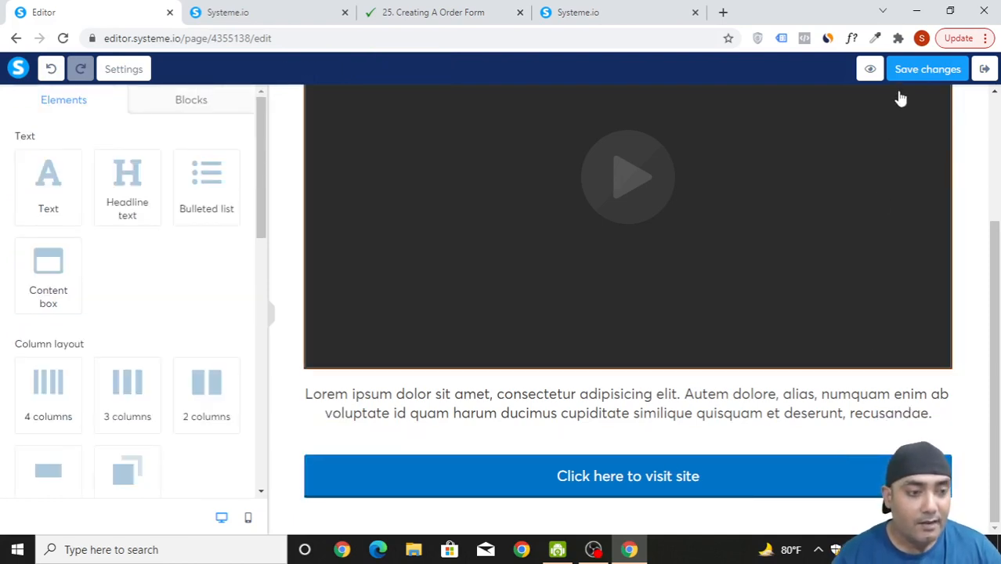
click(924, 69)
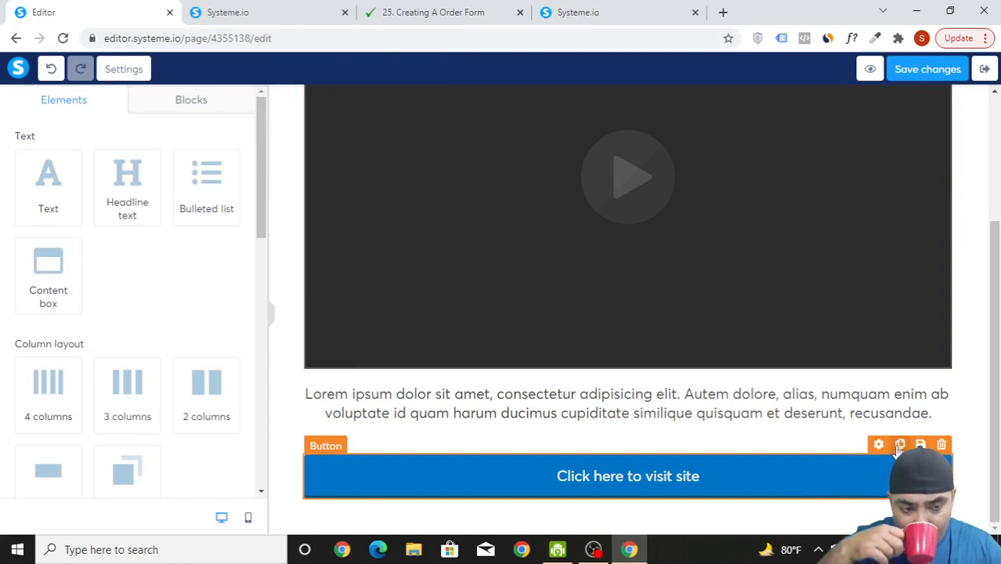
Set the button's Open URL address to google.com and keep the link set to Open in same window.
click(879, 447)
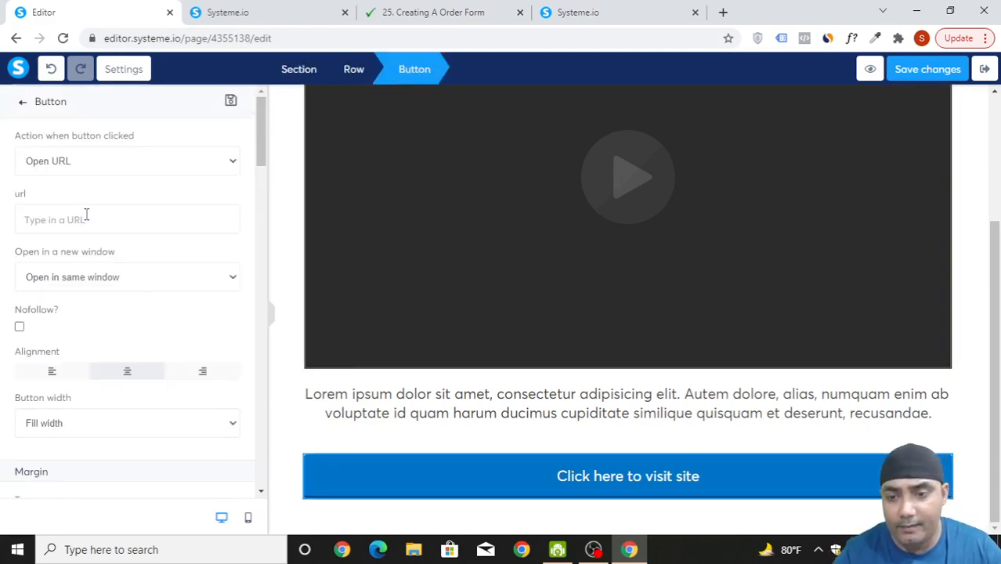
click(877, 469)
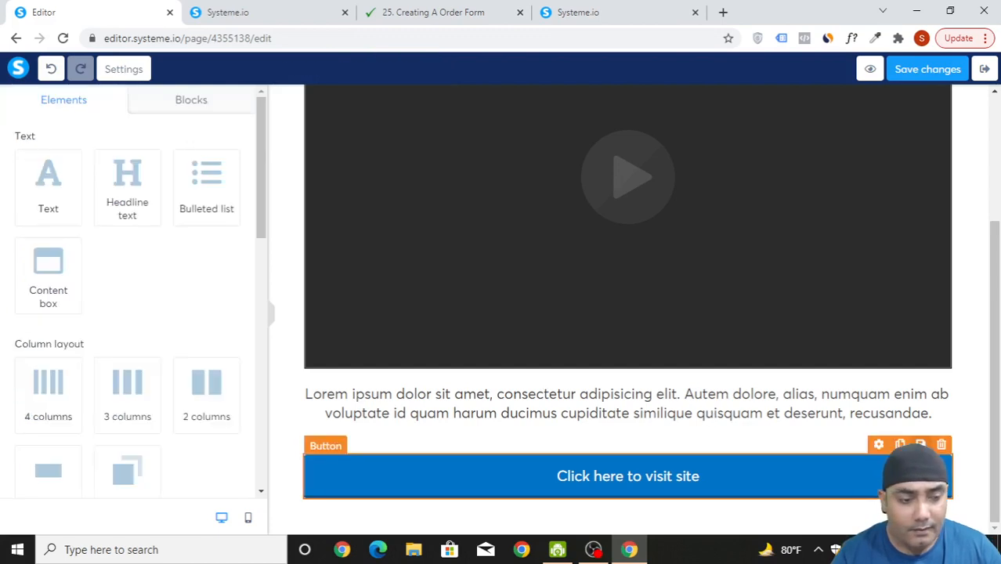
click(879, 446)
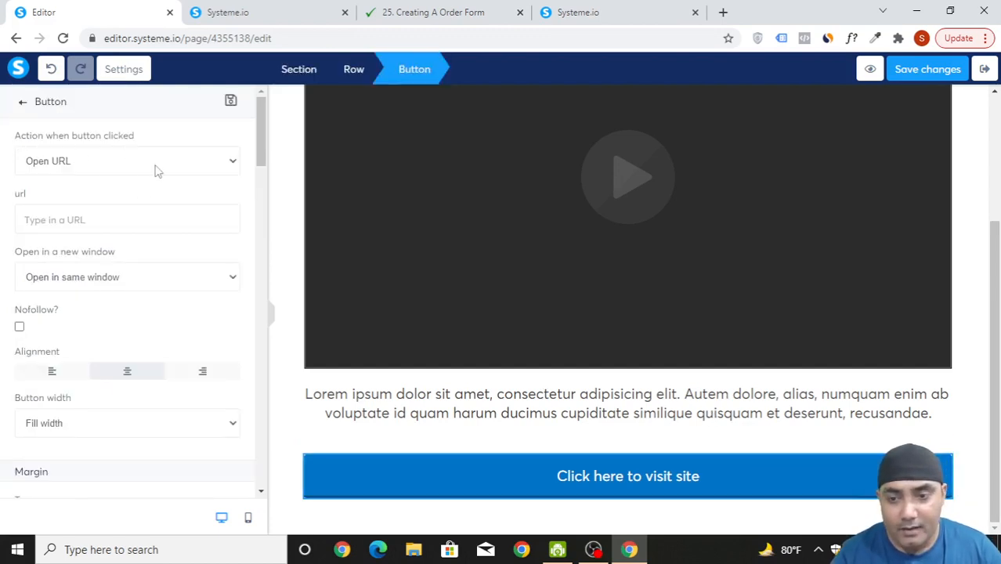
click(83, 220)
text(google.com)
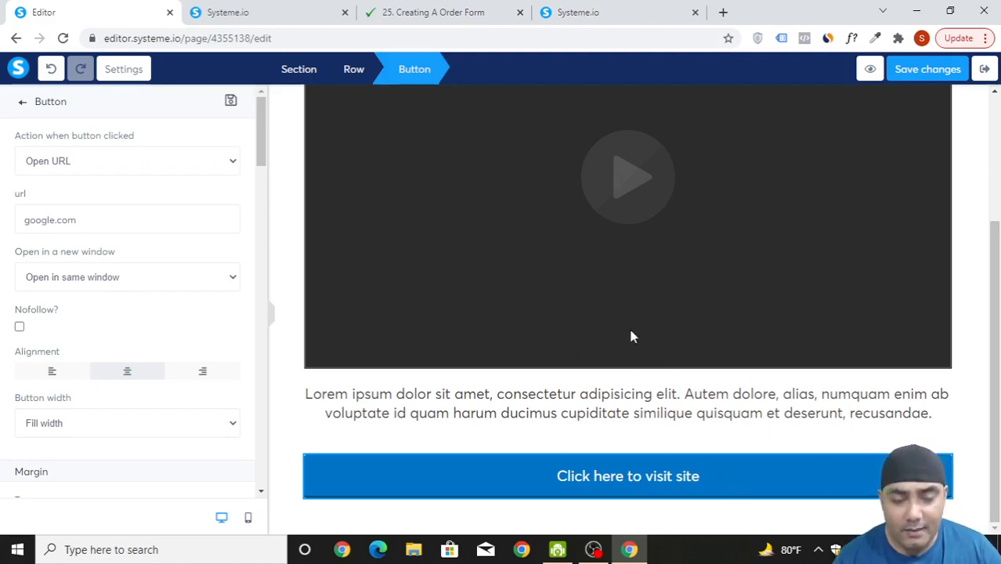
click(132, 283)
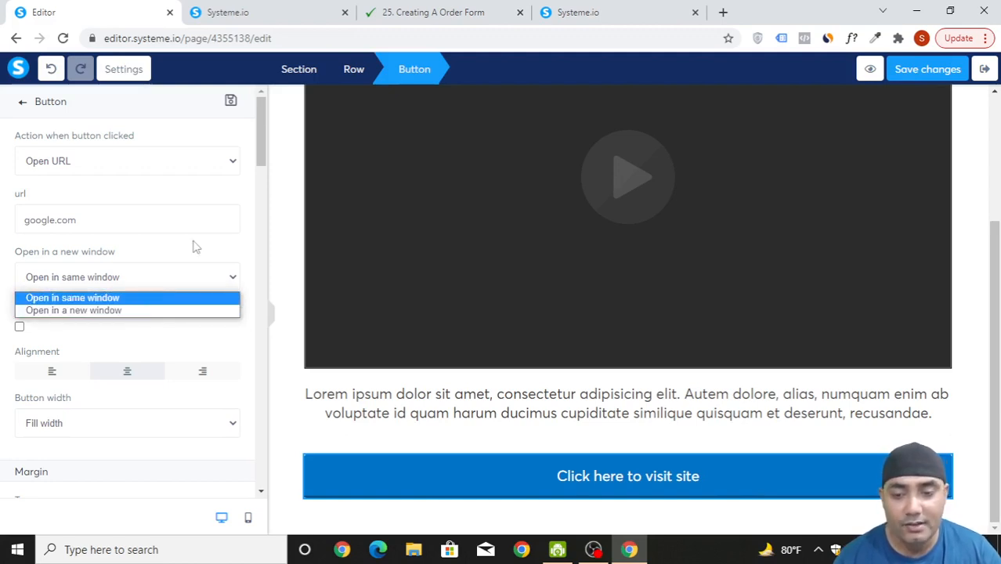
click(207, 266)
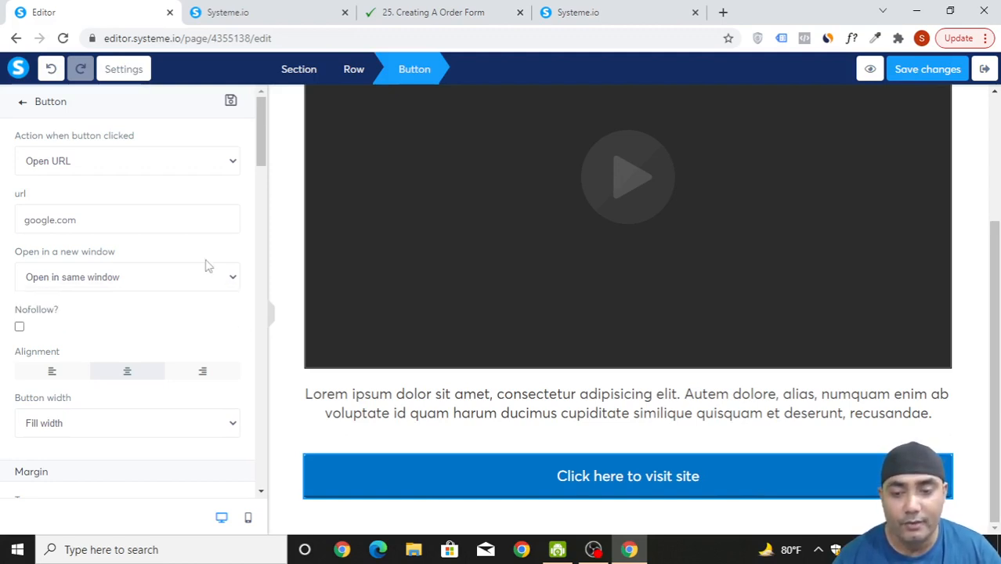
Save the button link, reduce the page section's top padding to 10, and save the page changes again.
click(943, 74)
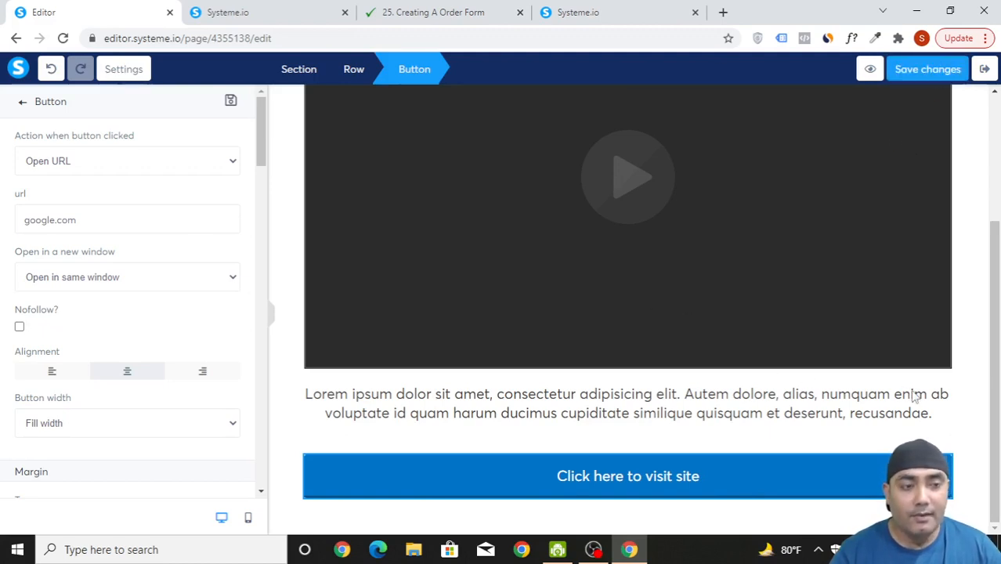
scroll(807, 374, up, 3)
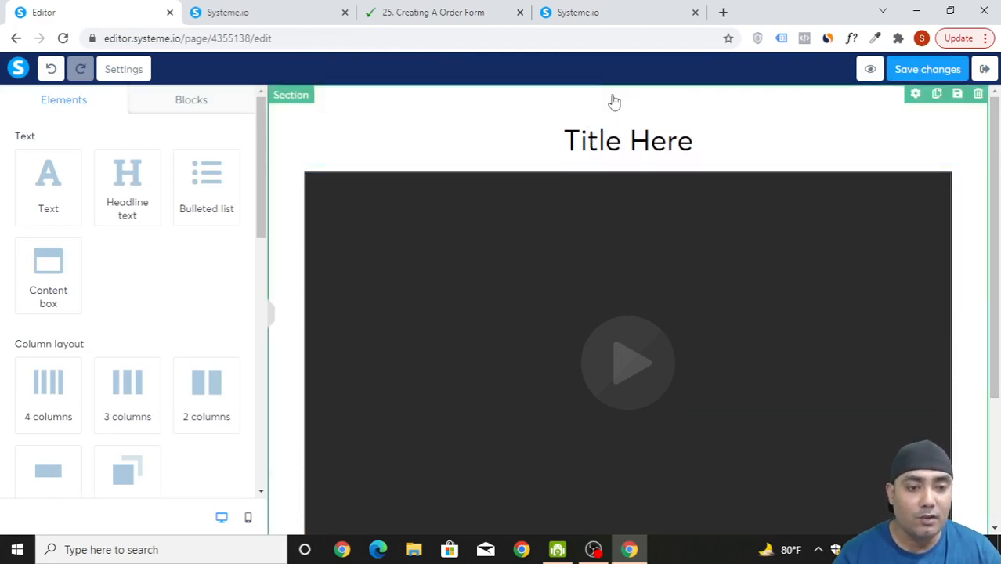
click(915, 95)
scroll(136, 325, down, 2)
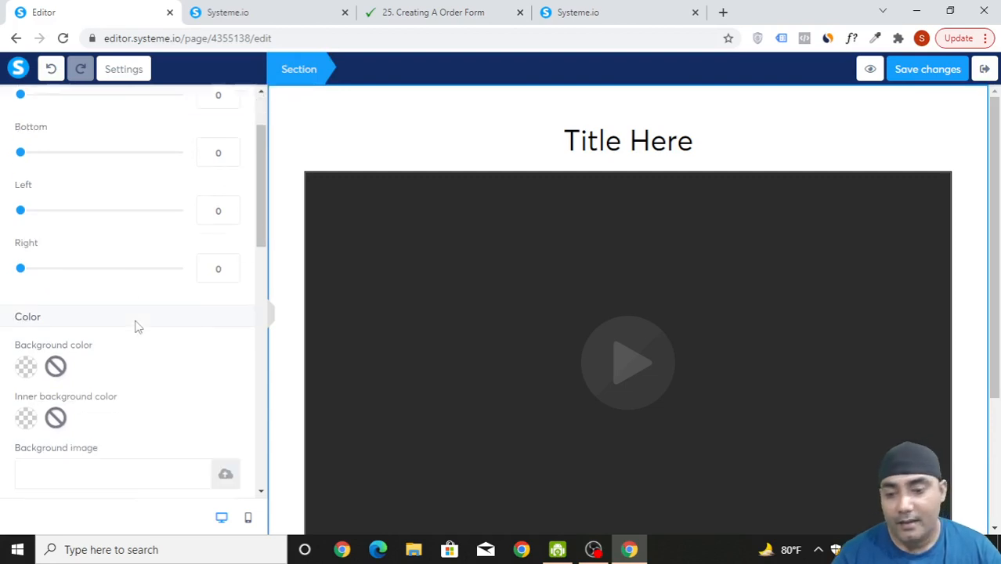
scroll(136, 326, down, 5)
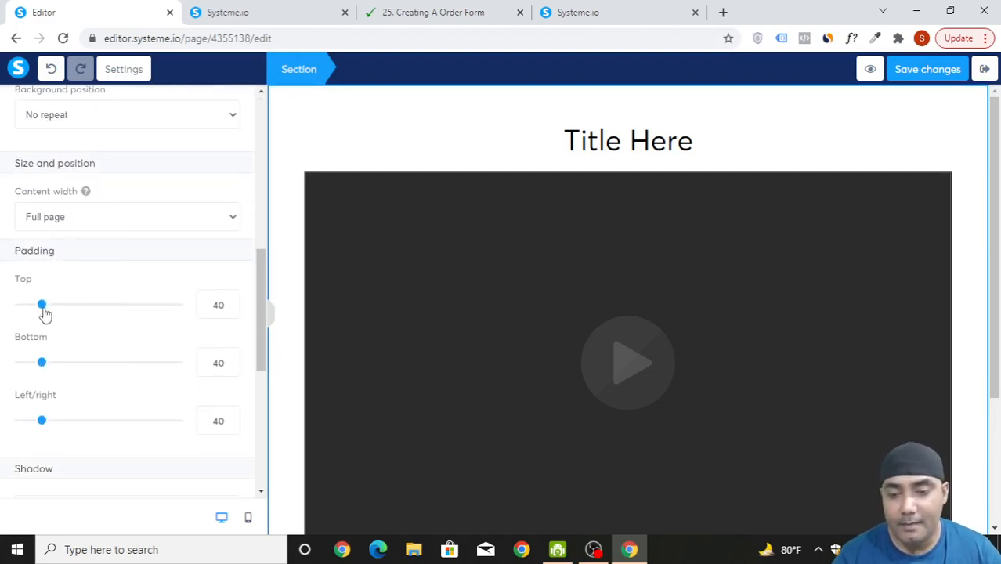
drag(43, 308, 25, 308)
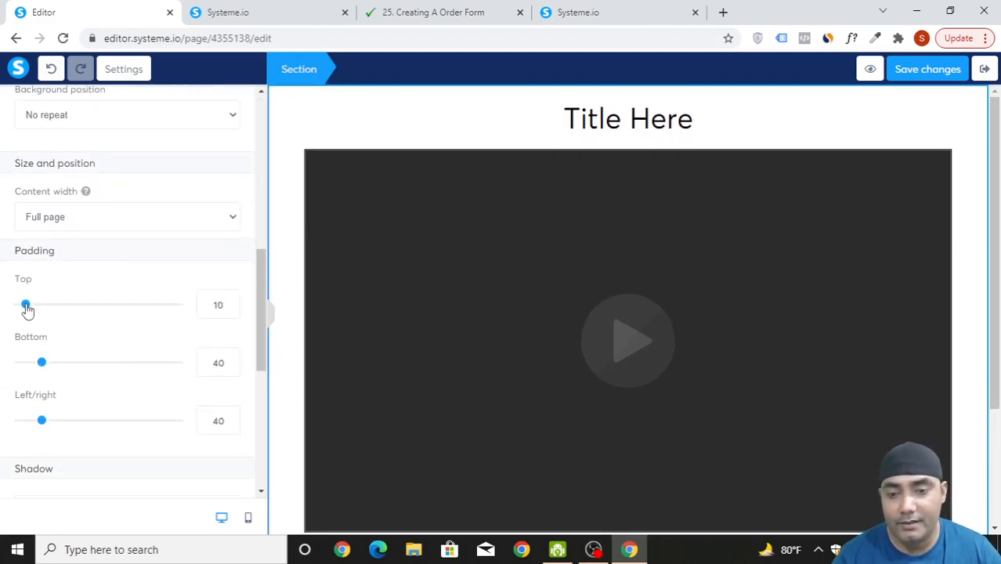
click(932, 68)
click(696, 290)
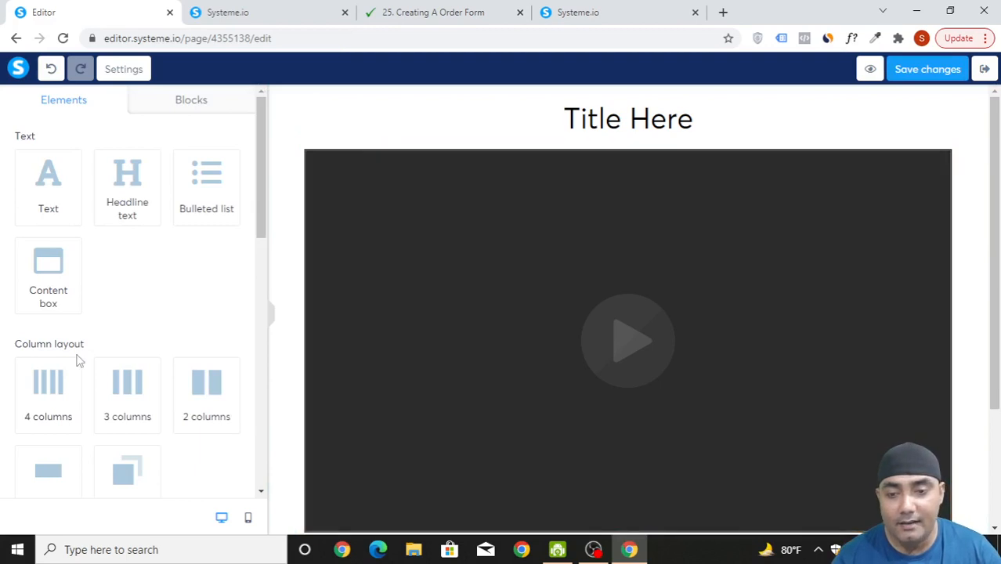
Place an image element between the title and the video, and delete that image again.
scroll(78, 357, down, 2)
scroll(118, 407, down, 2)
scroll(119, 401, down, 1)
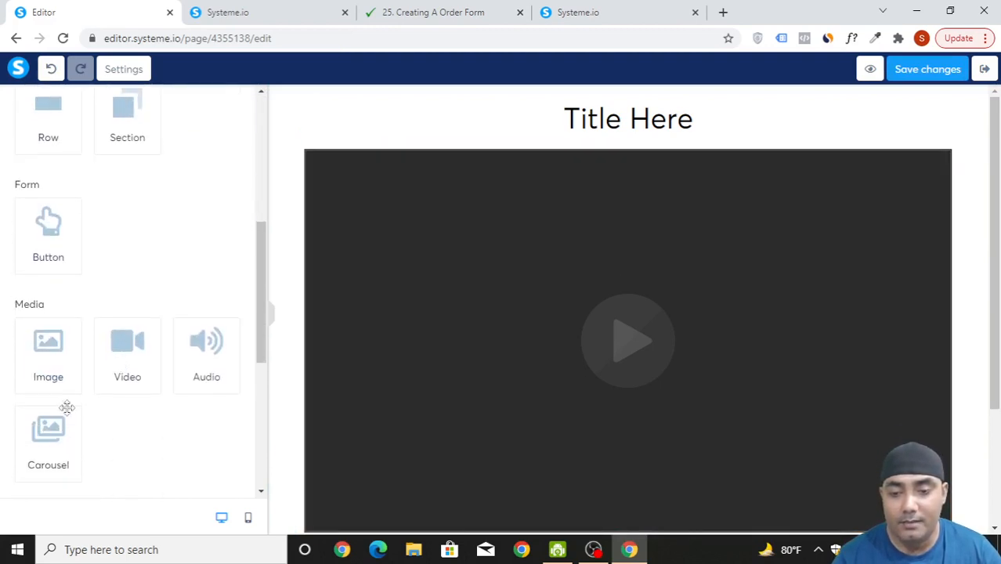
drag(48, 345, 713, 162)
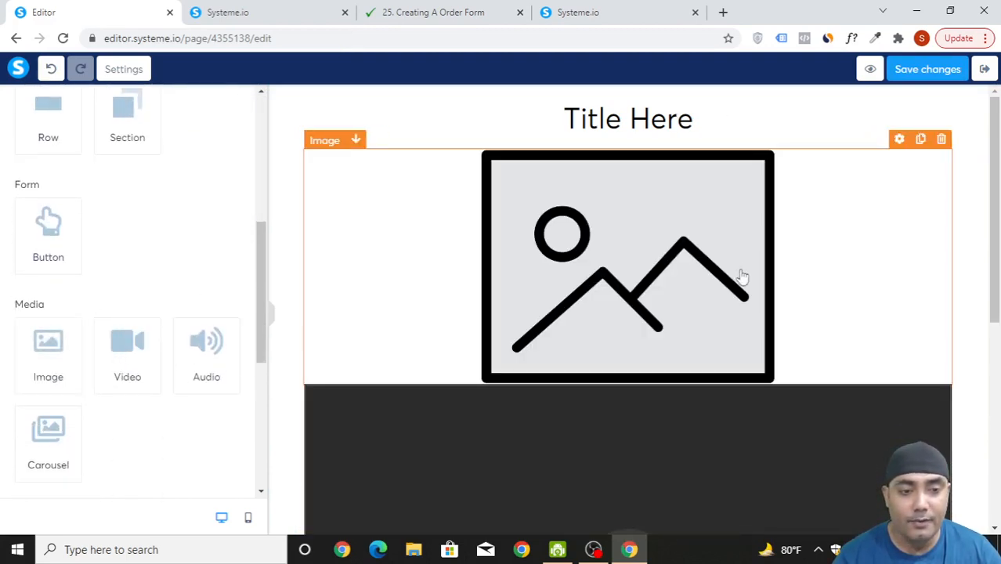
scroll(737, 280, down, 2)
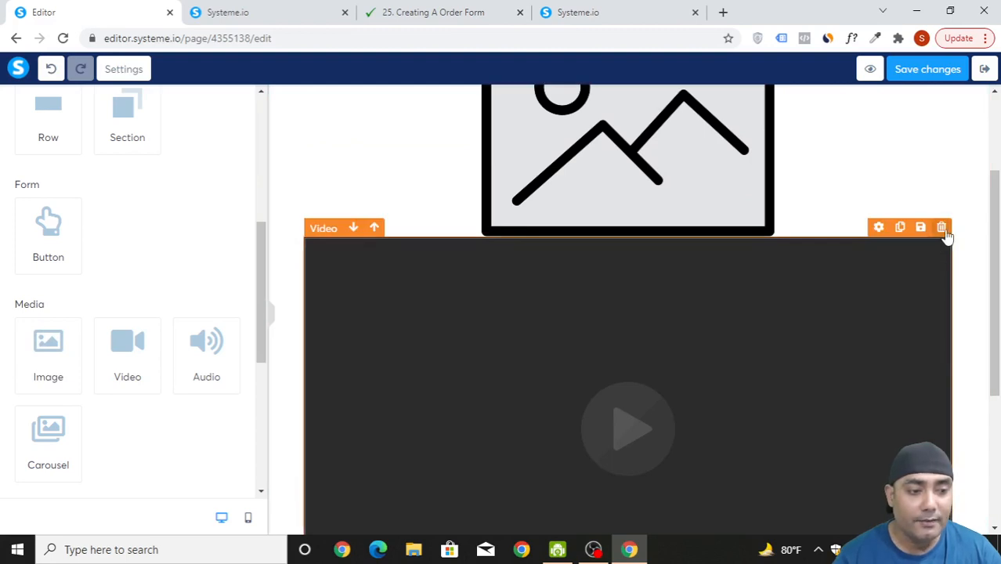
scroll(932, 246, up, 2)
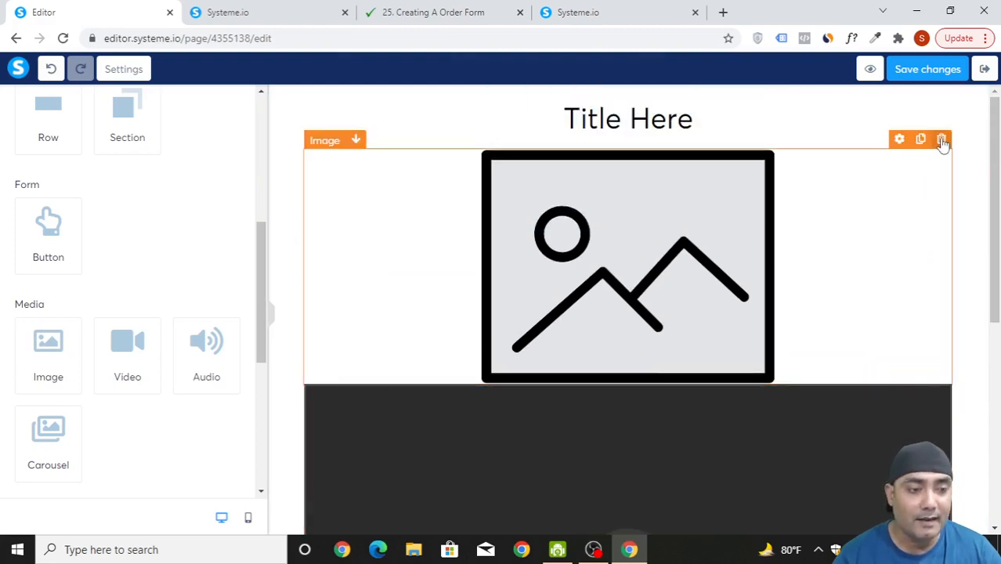
click(941, 140)
click(574, 123)
Place a bulleted list element between the text paragraph and the button.
scroll(894, 255, down, 3)
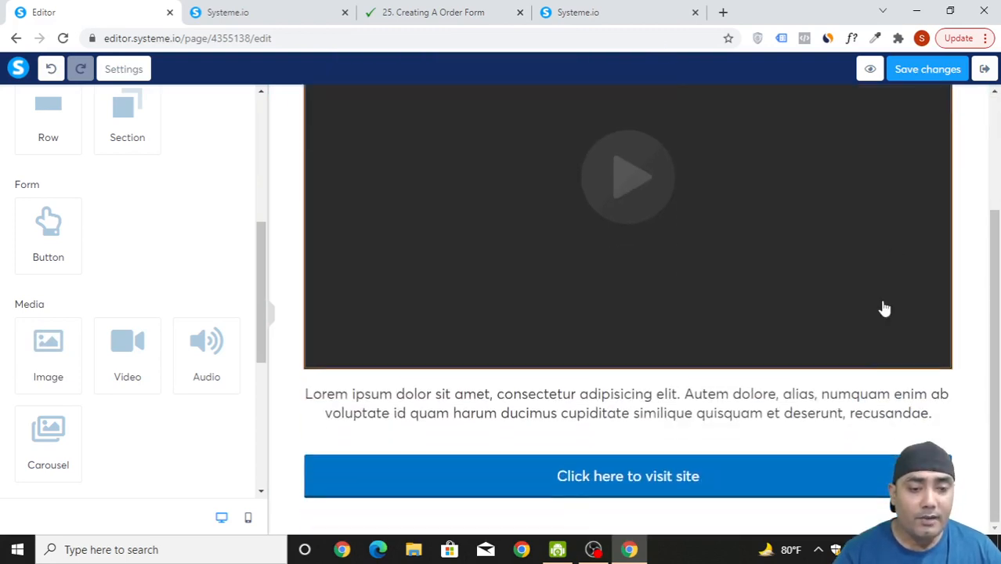
scroll(123, 359, down, 5)
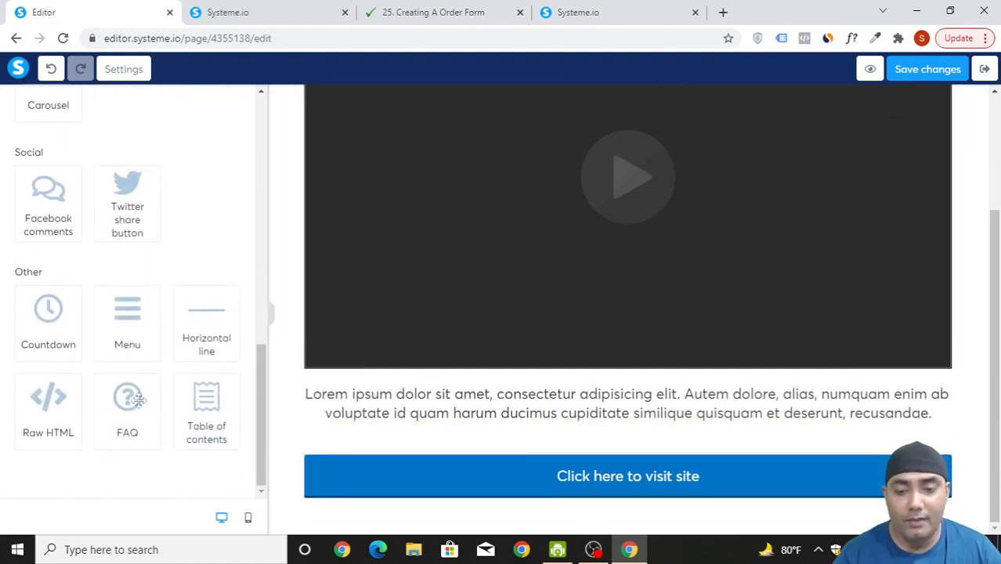
scroll(137, 400, up, 8)
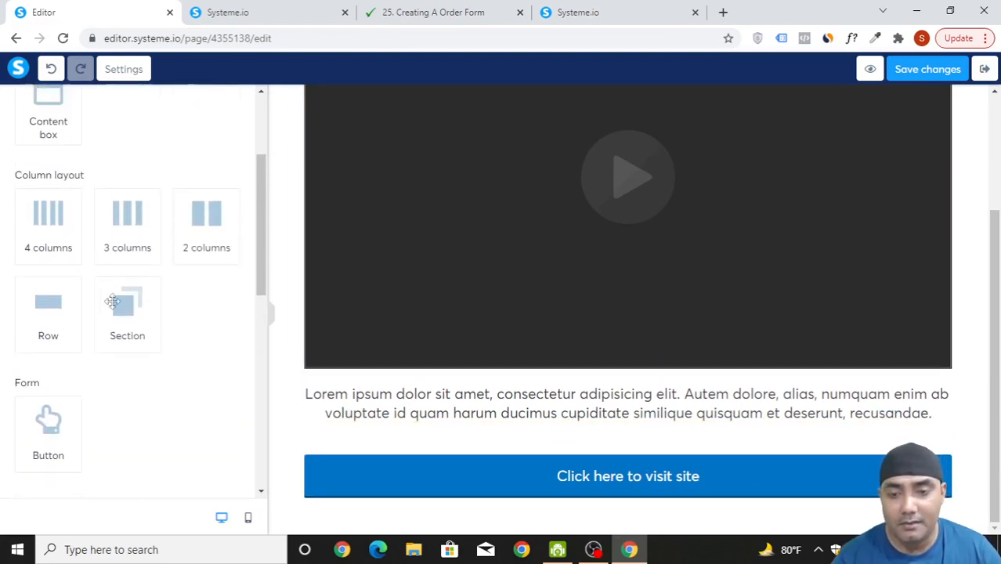
scroll(125, 313, up, 3)
drag(209, 182, 574, 437)
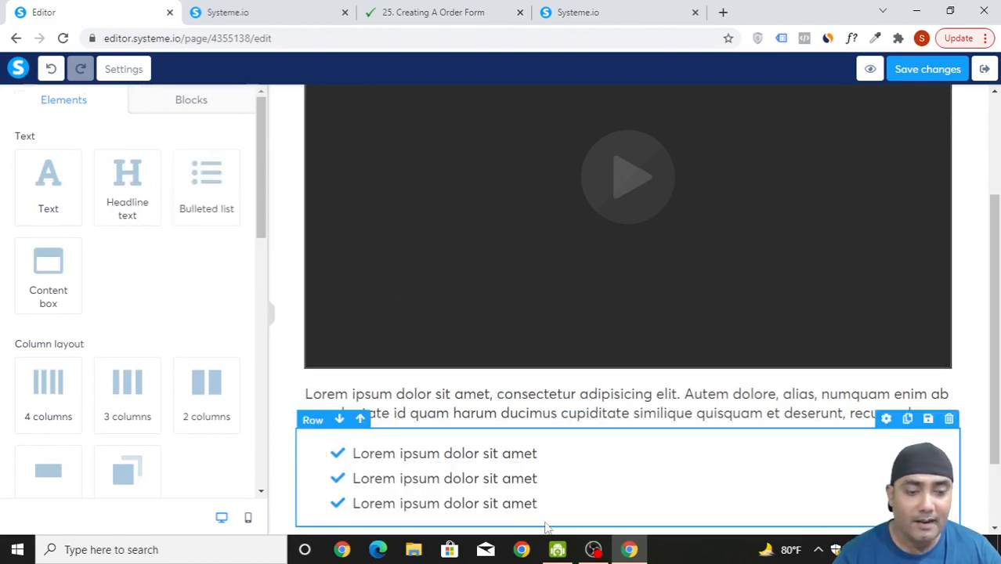
click(800, 465)
click(984, 399)
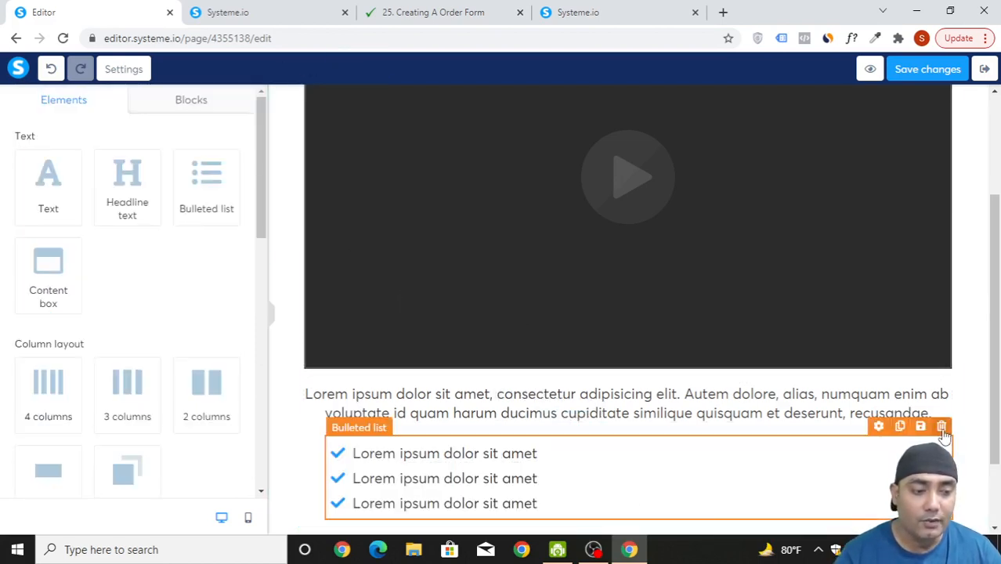
Delete the bulleted list and its leftover empty row, and save the page changes.
click(942, 428)
click(572, 121)
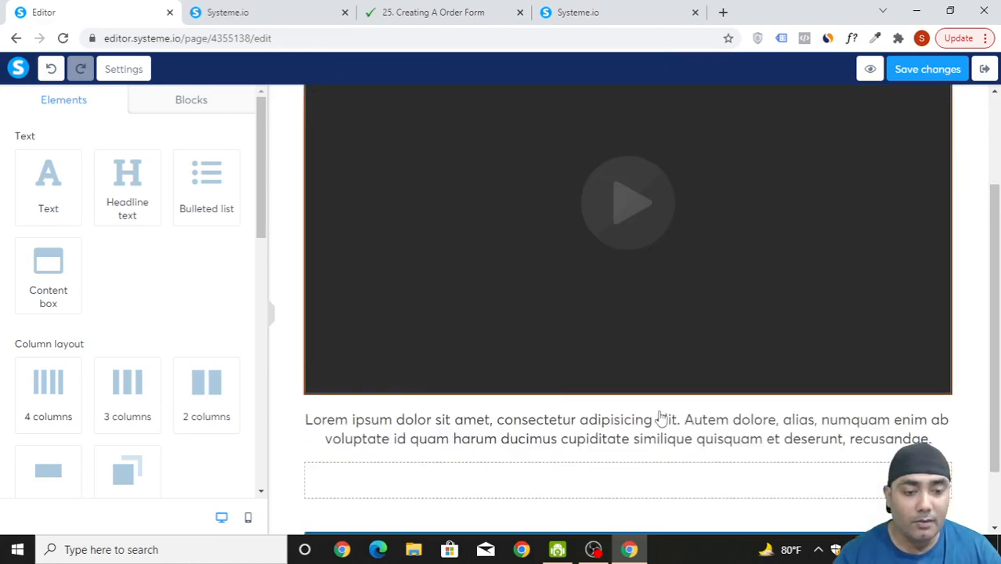
scroll(660, 419, down, 1)
click(948, 367)
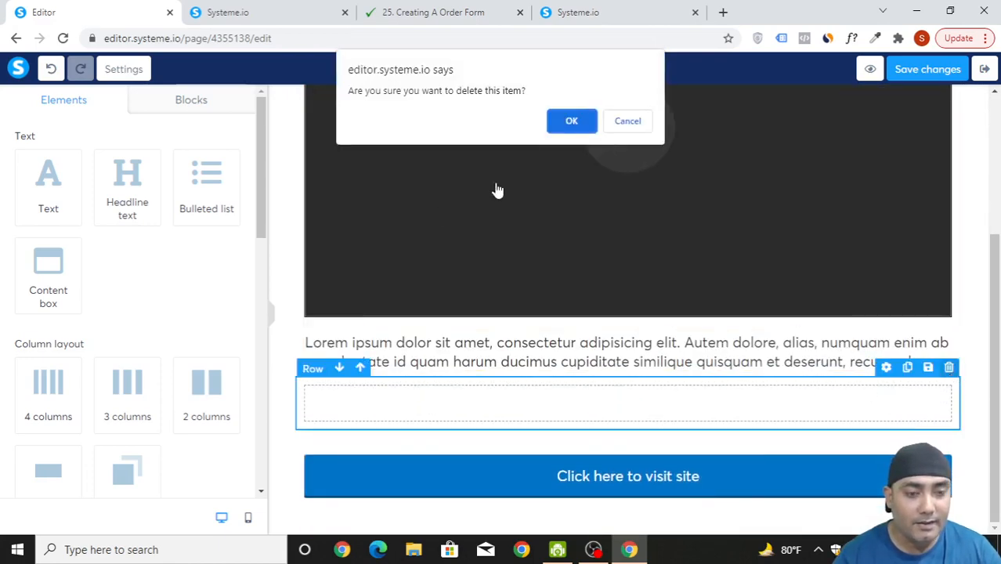
click(574, 123)
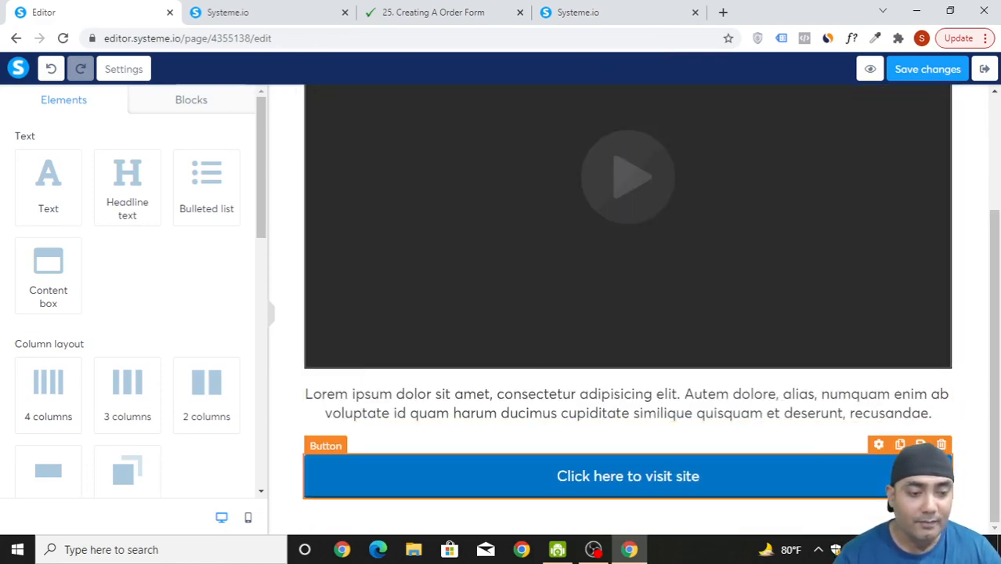
scroll(901, 360, up, 2)
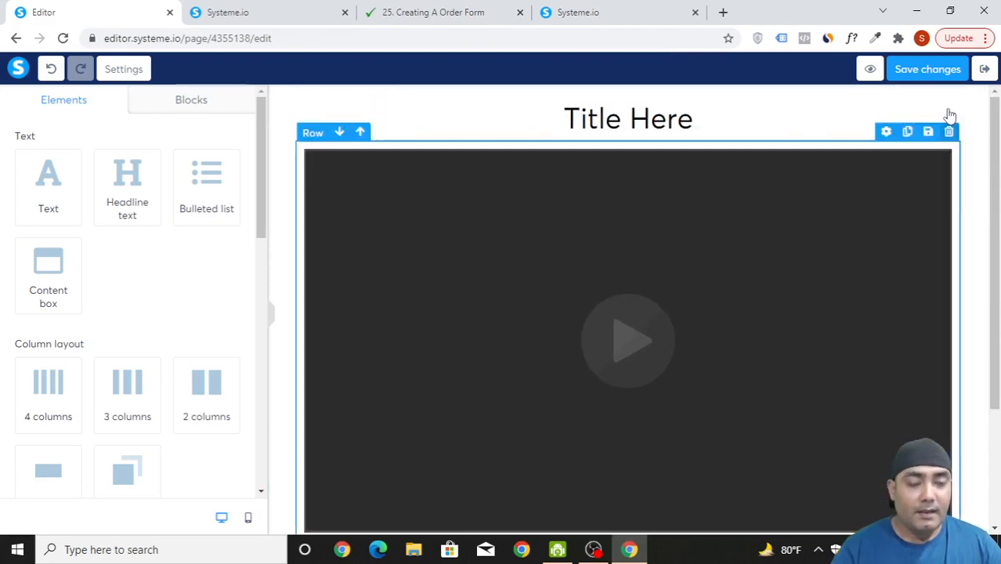
click(924, 69)
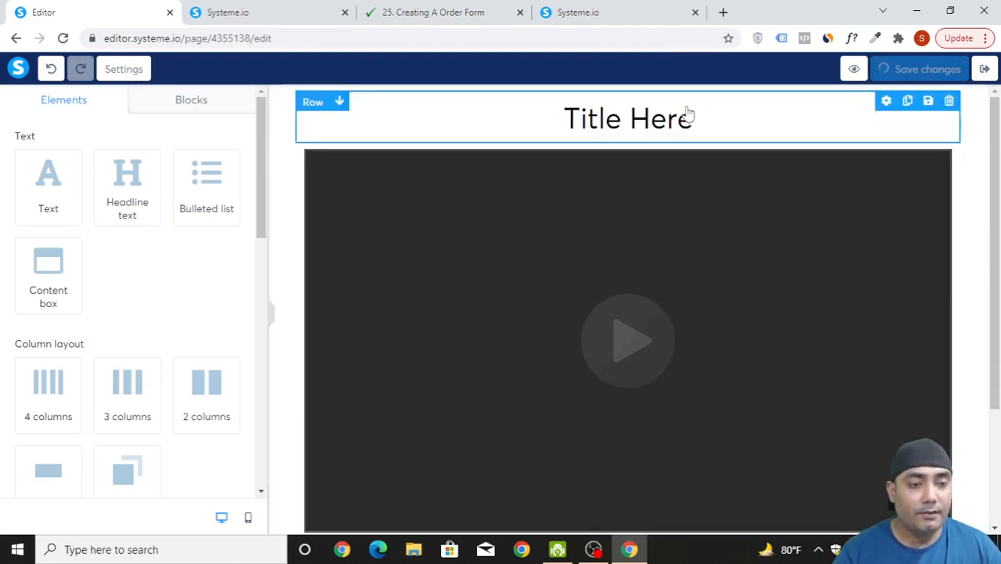
Add a two-column row below the button and place a duplicate of the button in each column.
scroll(940, 256, down, 2)
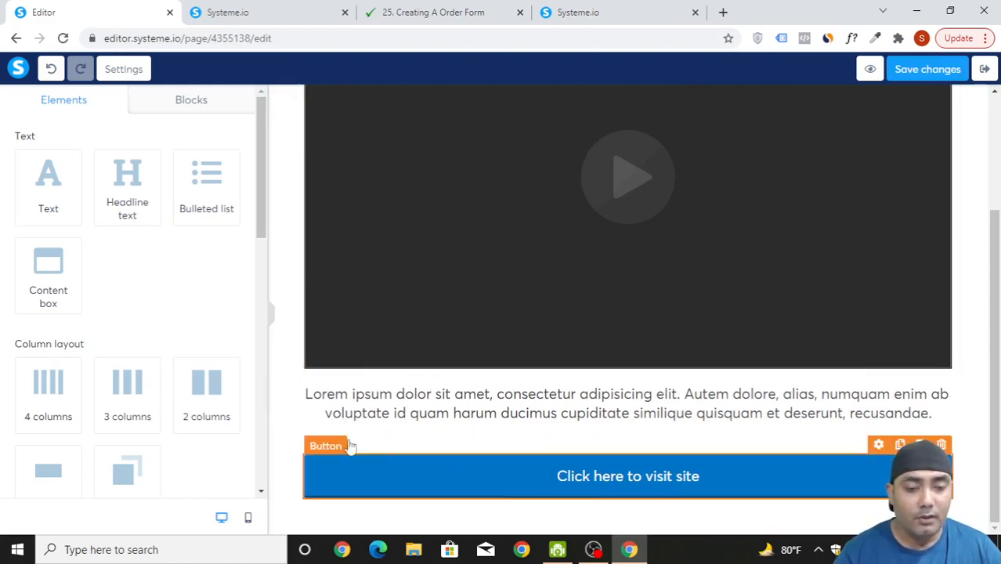
drag(204, 387, 661, 507)
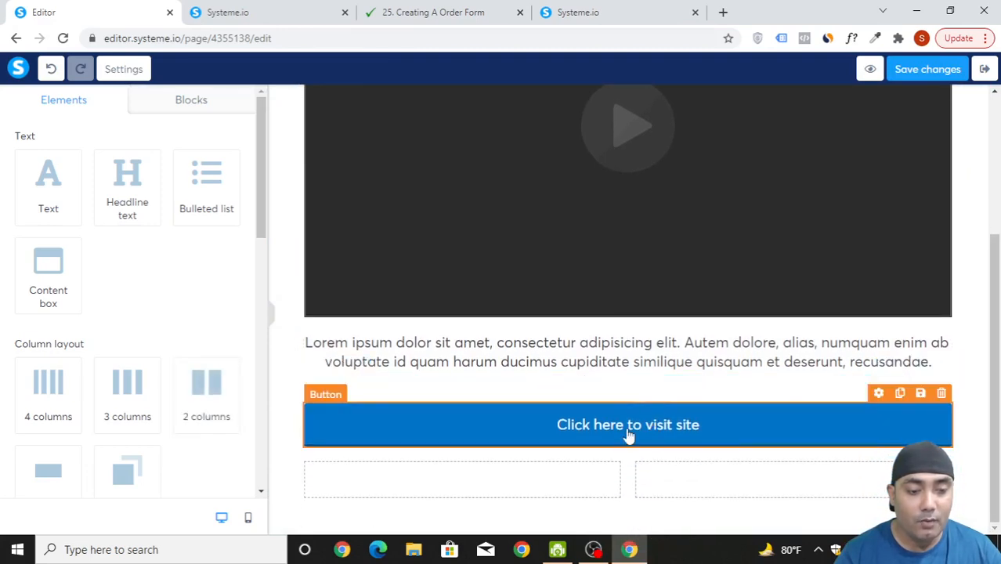
click(901, 395)
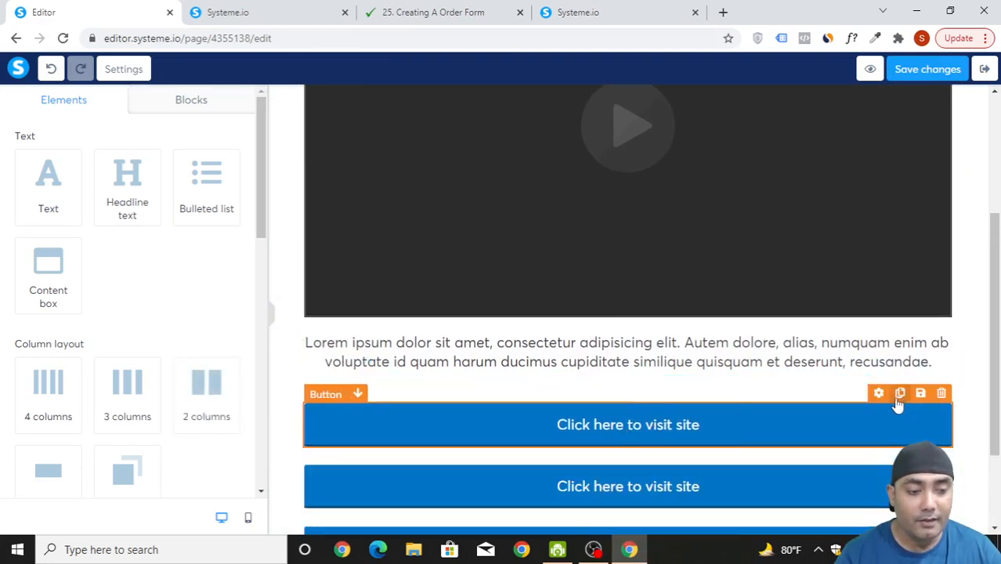
click(900, 395)
drag(618, 431, 480, 477)
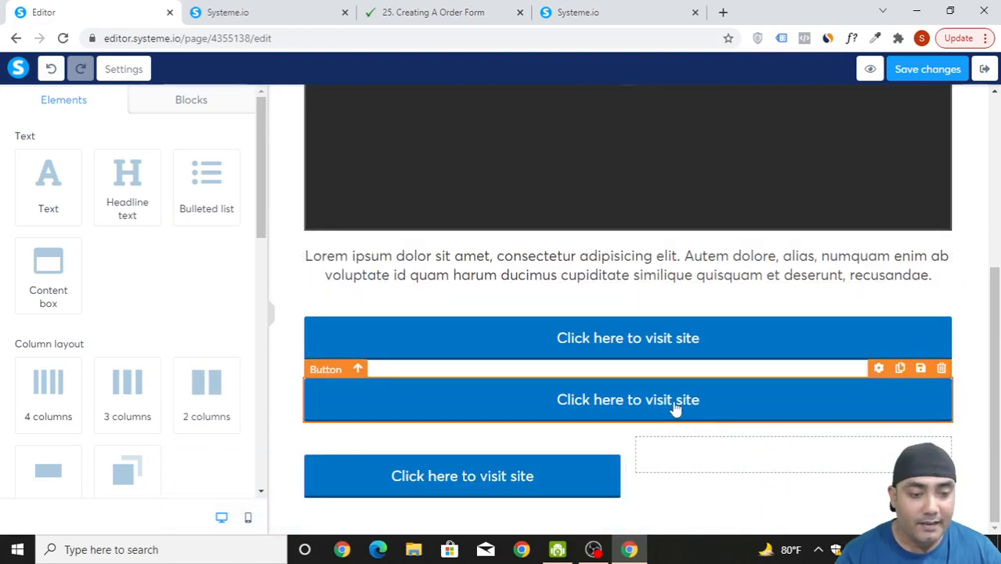
drag(675, 409, 783, 464)
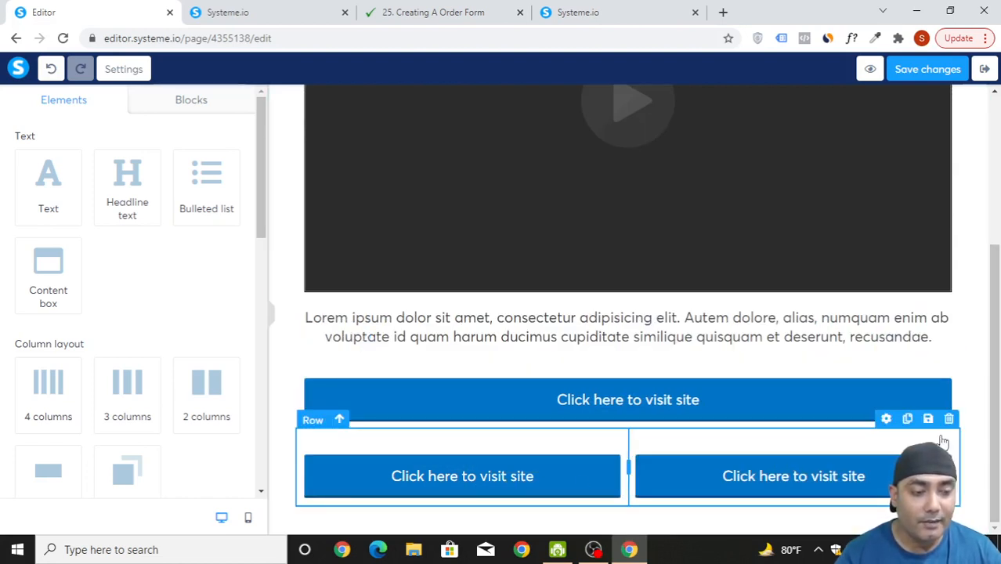
Delete the two-column row with its duplicated buttons and save the page changes.
click(948, 420)
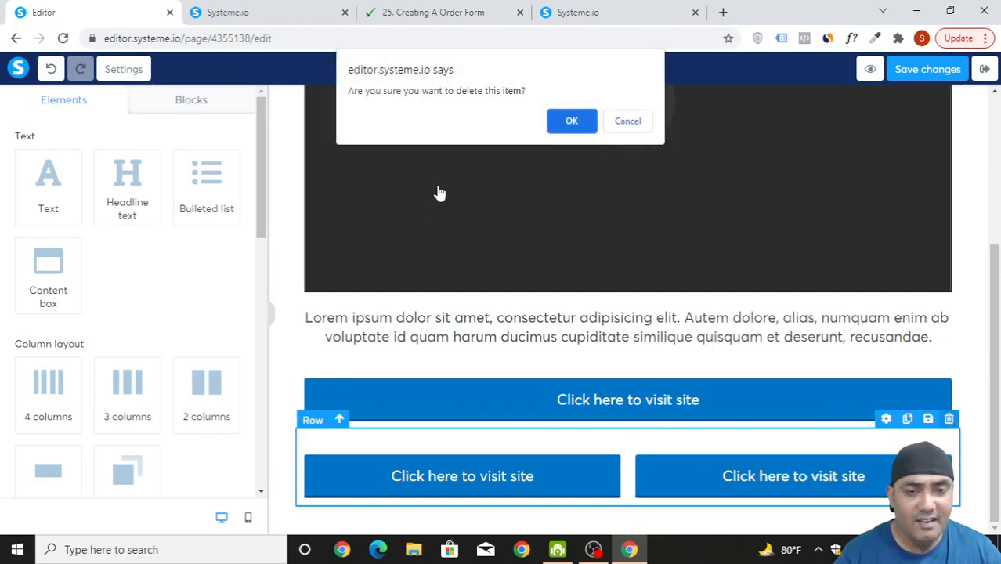
click(569, 120)
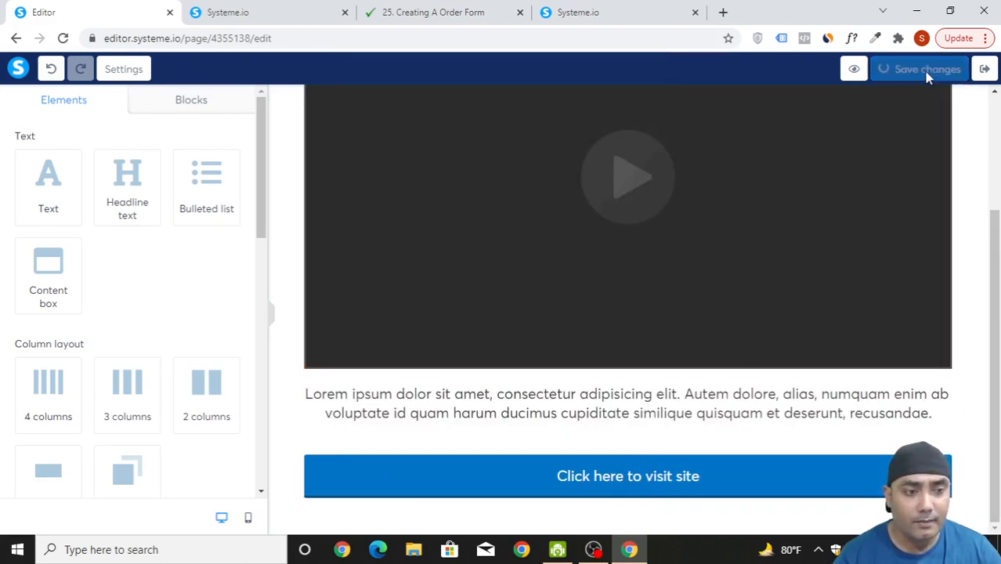
scroll(900, 270, up, 3)
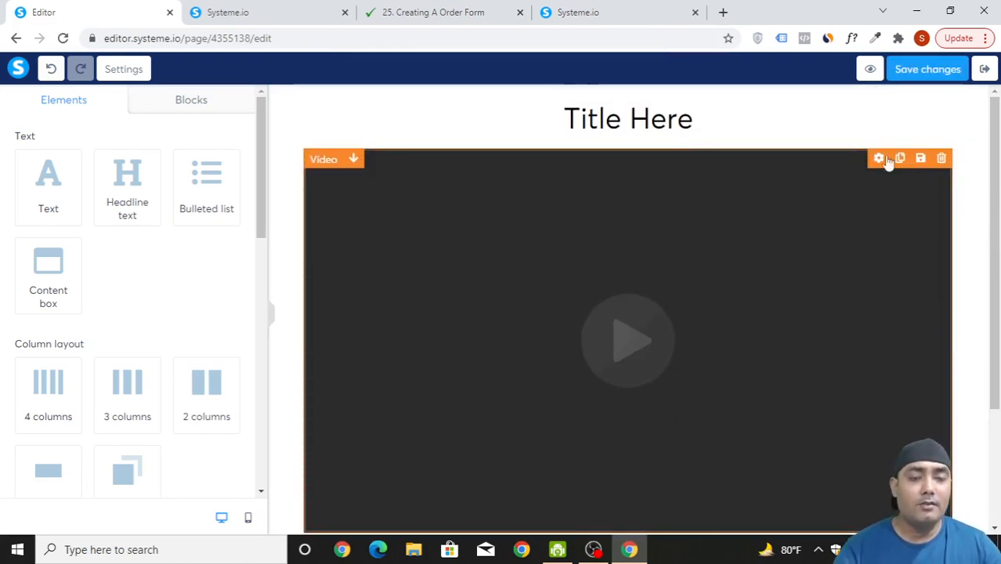
scroll(603, 358, down, 2)
scroll(783, 235, up, 2)
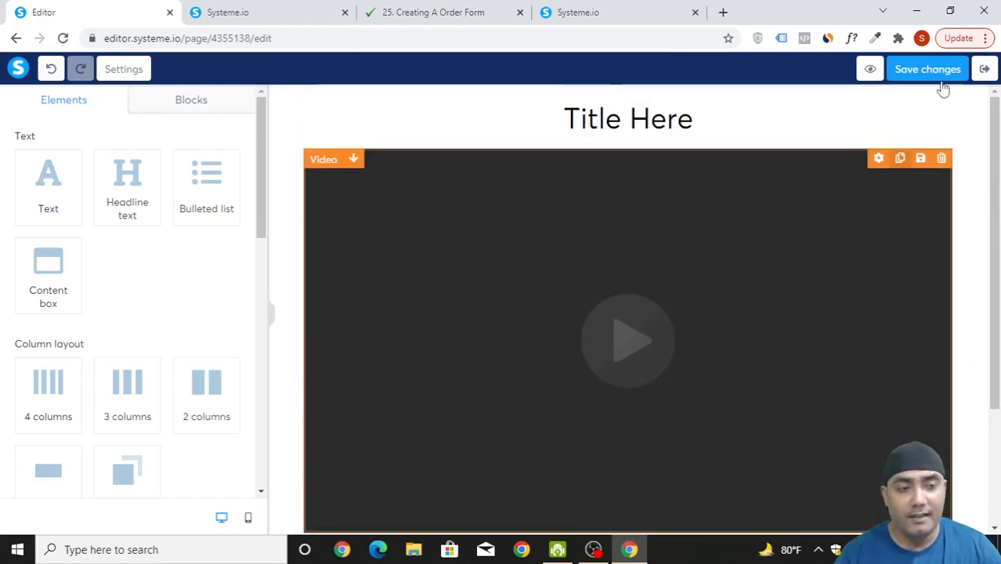
Exit the page editor to the course curriculum and activate lecture 1 in First Chapter.
click(984, 69)
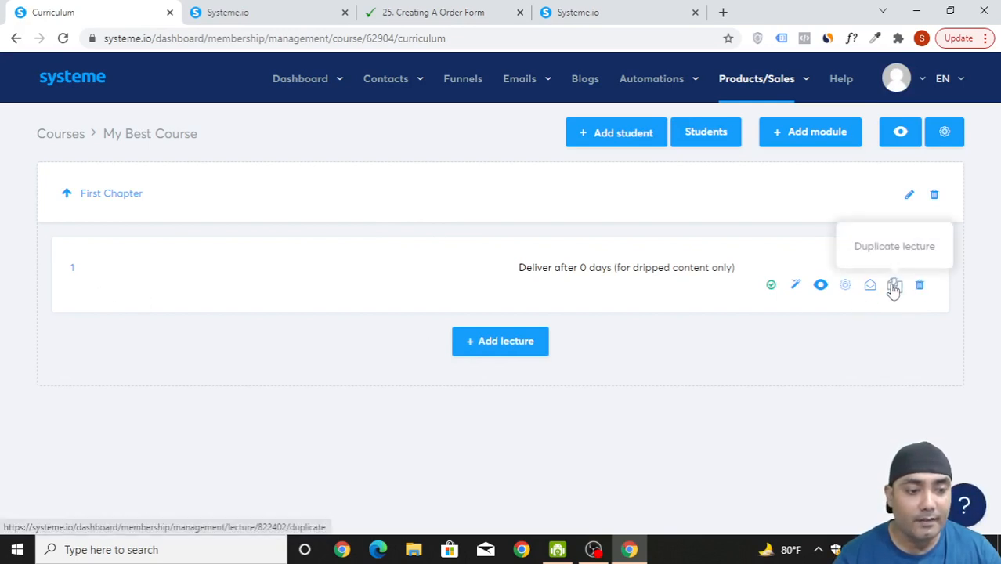
click(771, 286)
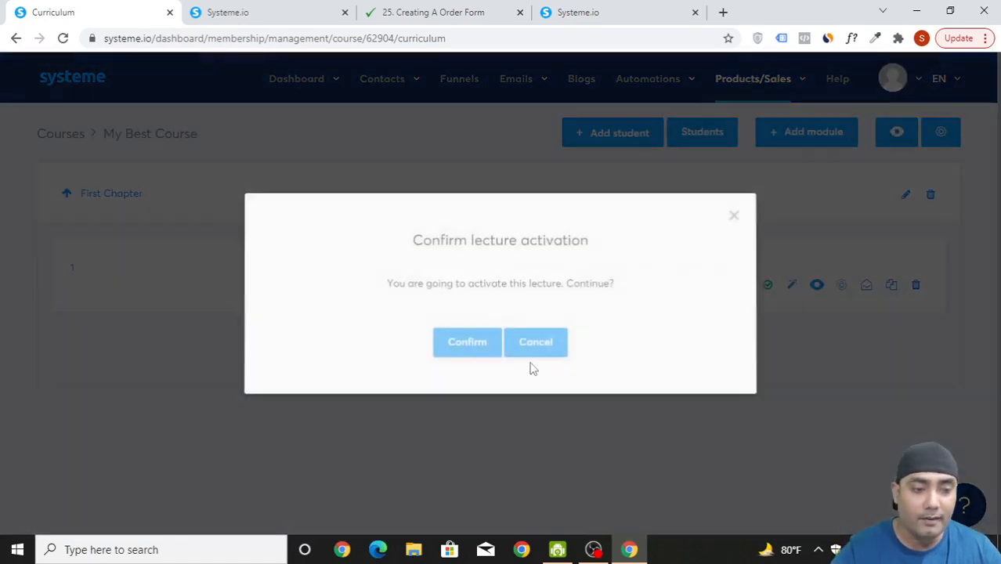
click(475, 359)
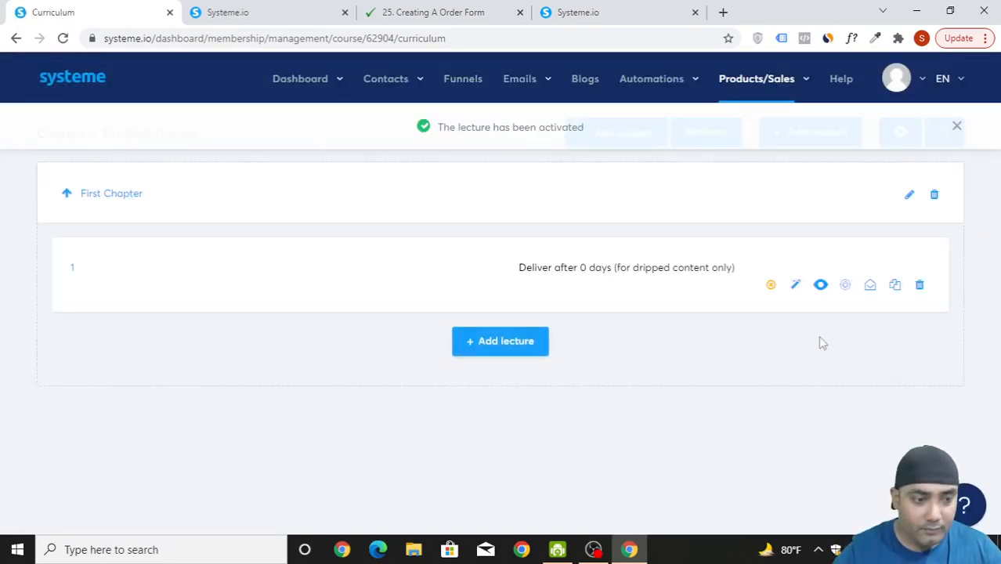
Duplicate lecture 1 and its successive copies until First Chapter has three copies of the lecture.
click(896, 287)
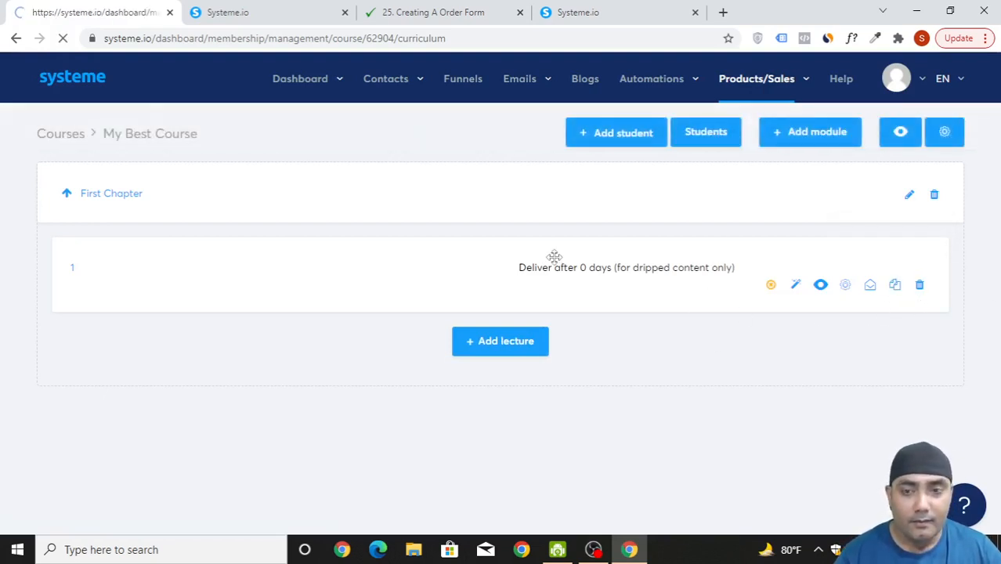
click(895, 375)
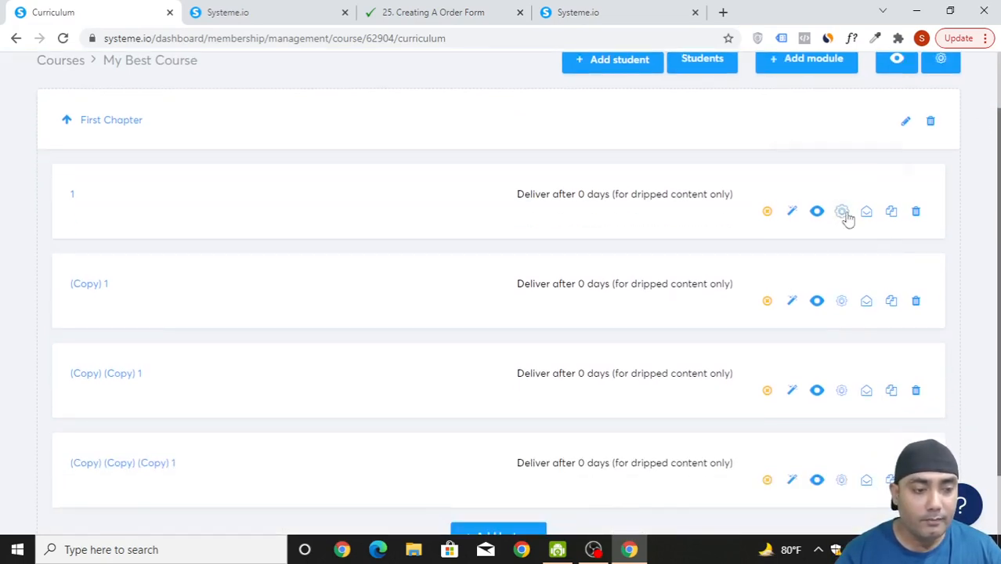
Rename the first lecture in First Chapter as "Lecture 1" and replace its page headline with "Lecture 1".
click(842, 213)
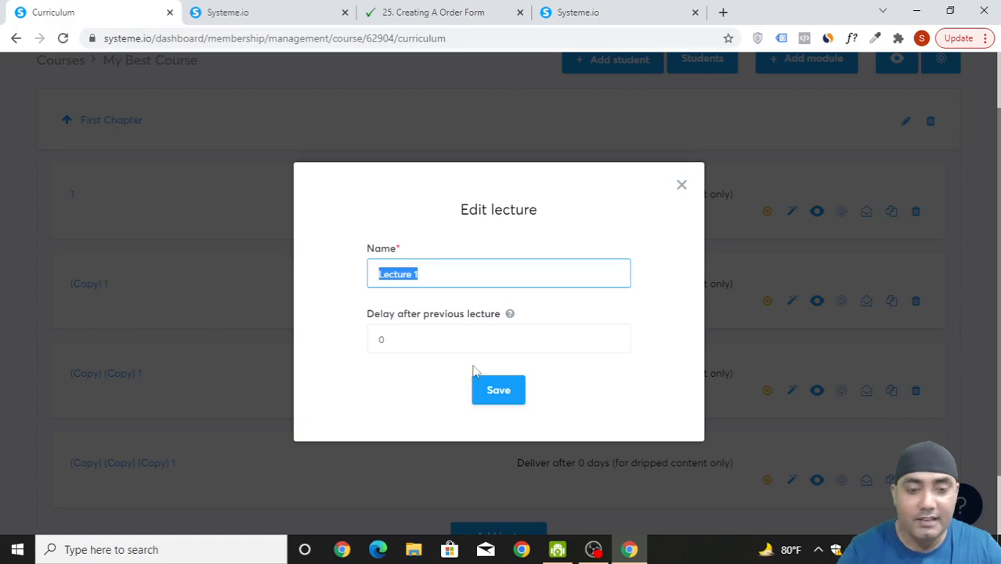
click(520, 394)
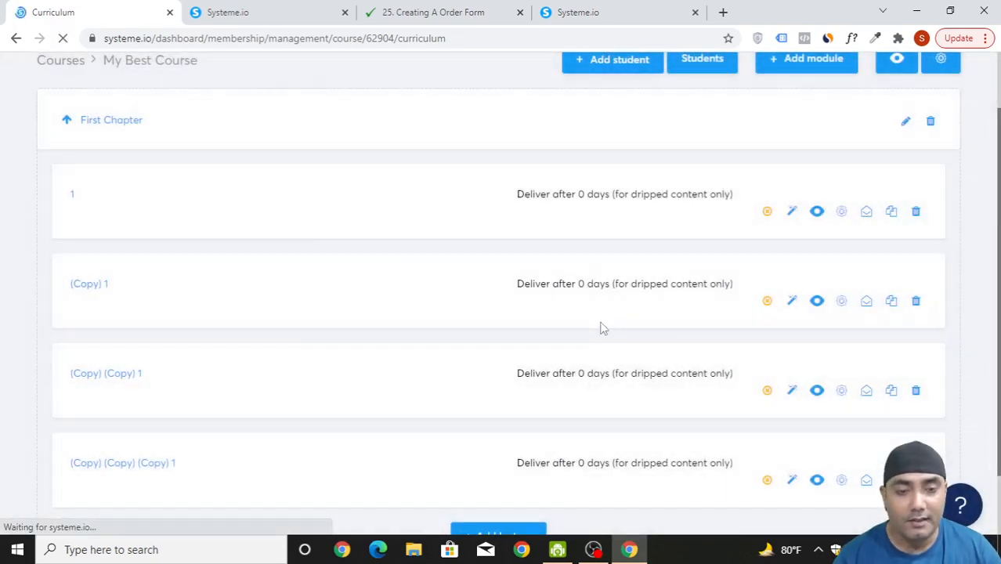
click(100, 202)
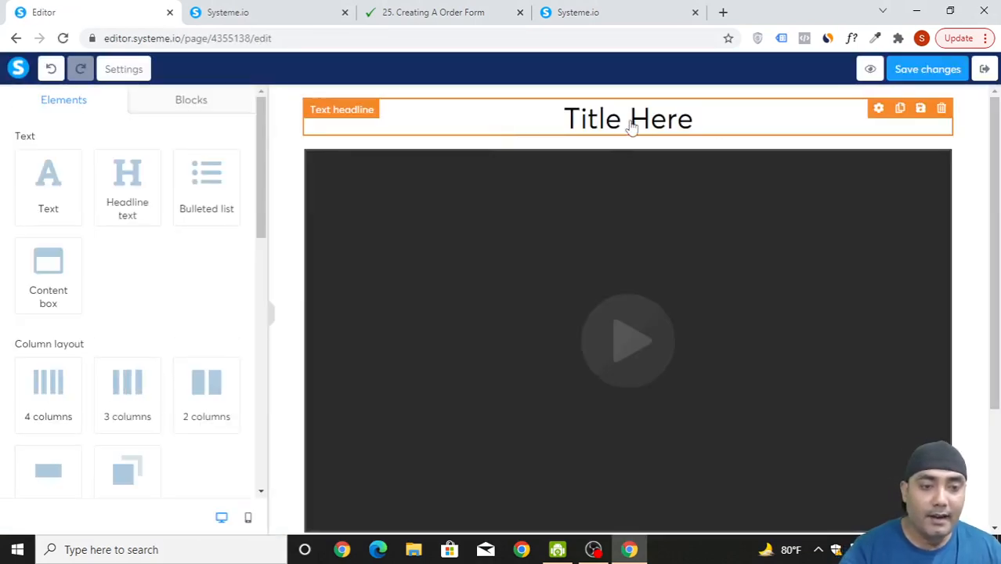
click(631, 127)
triple_click(631, 119)
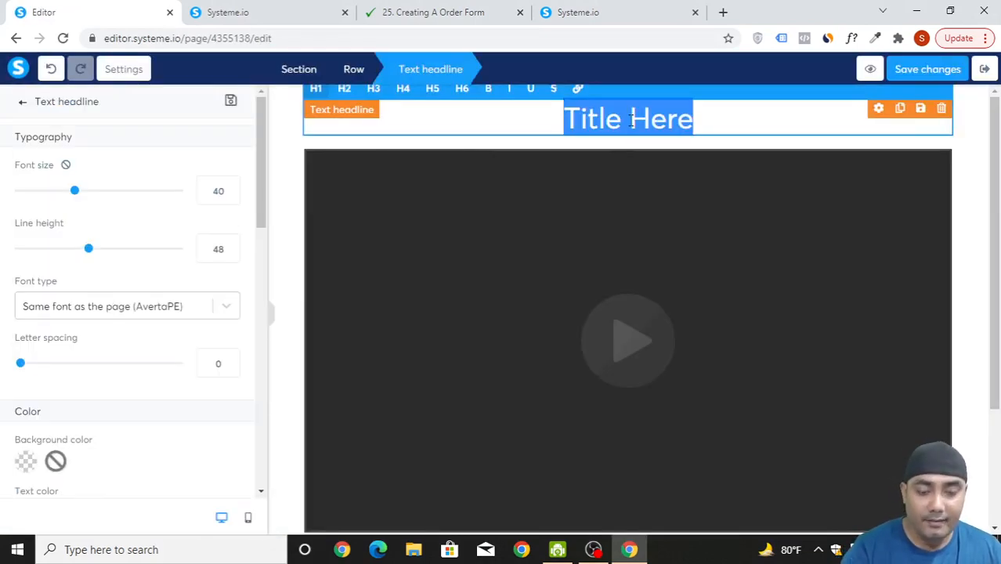
text(Lecture 1)
click(816, 297)
Exit Lecture 1's page editor and return to the course curriculum.
scroll(696, 422, down, 2)
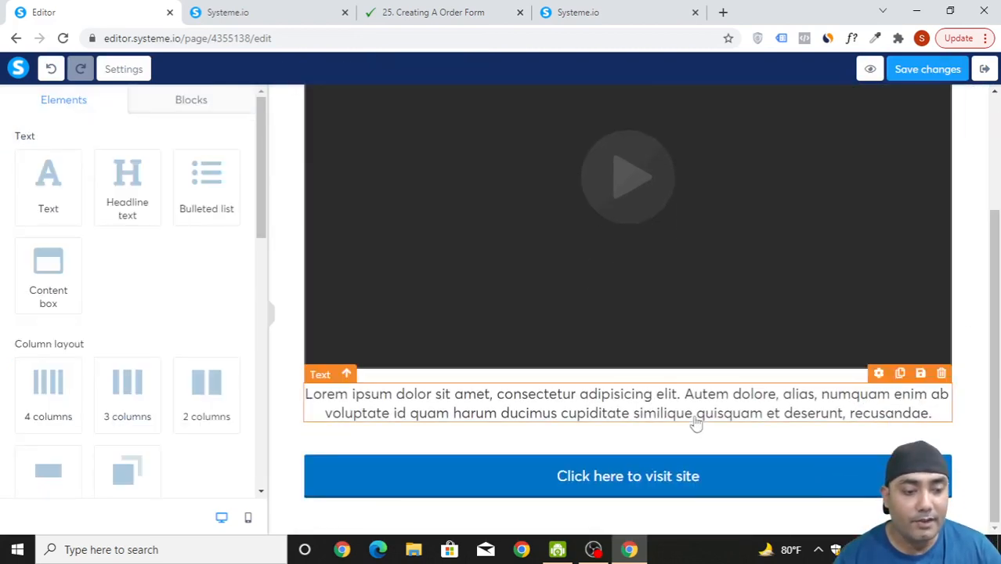
click(626, 418)
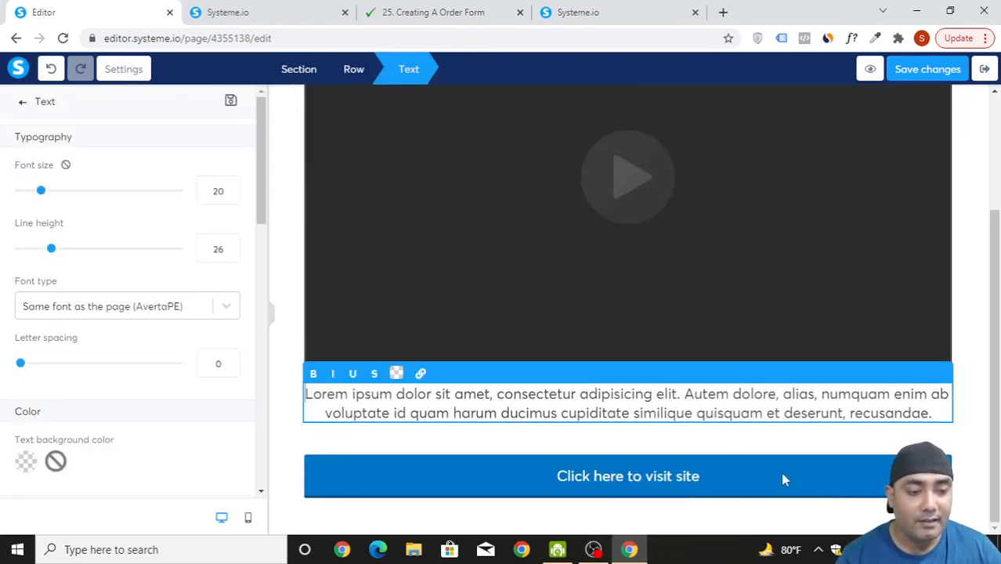
click(975, 497)
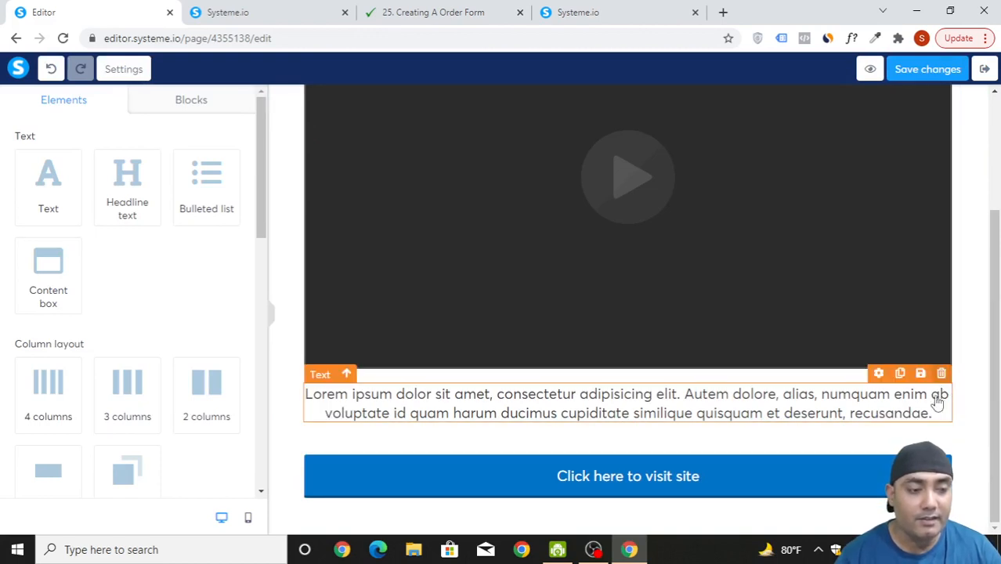
scroll(937, 402, up, 2)
click(983, 69)
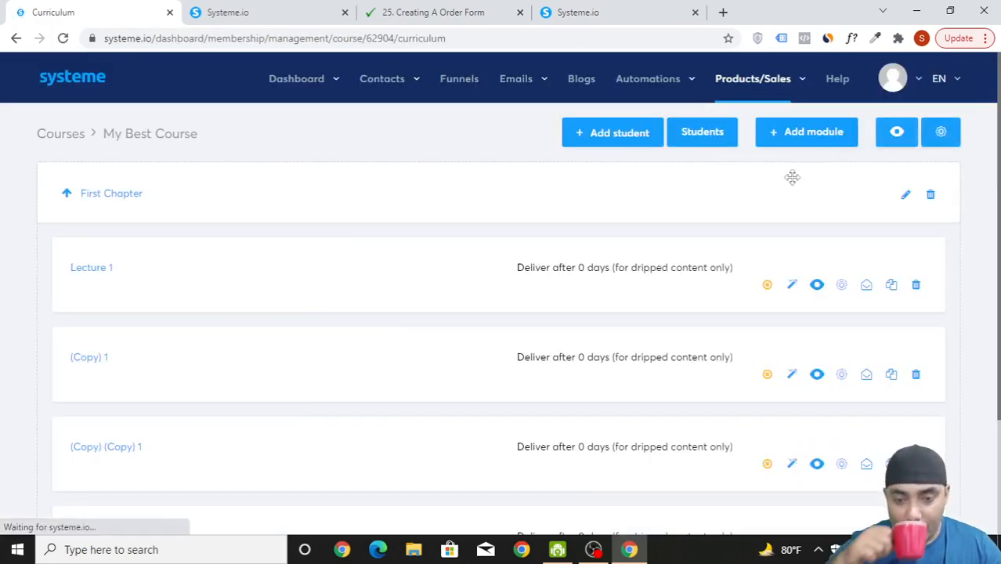
Rename the lecture "(Copy) 1" as "Lecture 2" and save the new name.
click(841, 373)
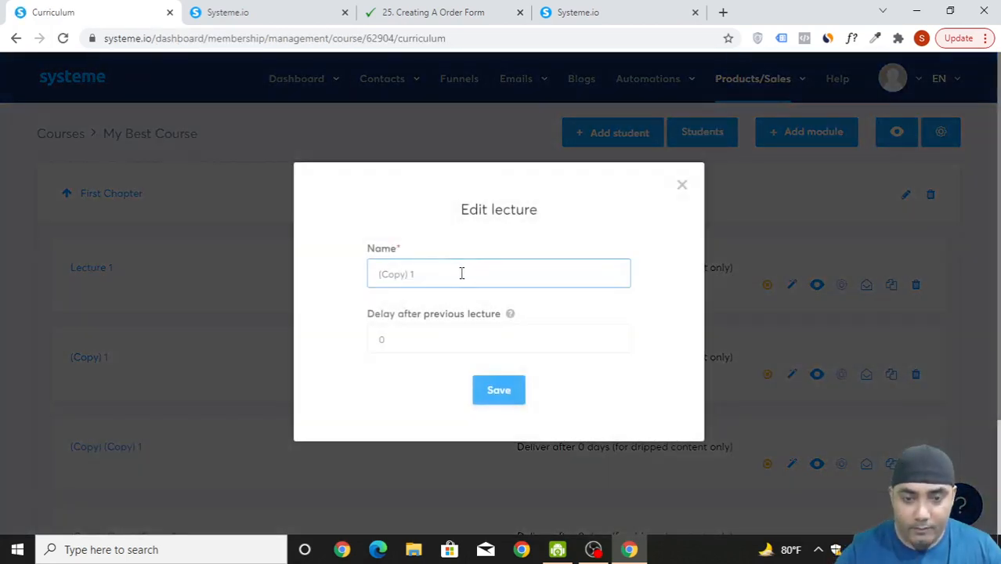
drag(460, 271, 262, 275)
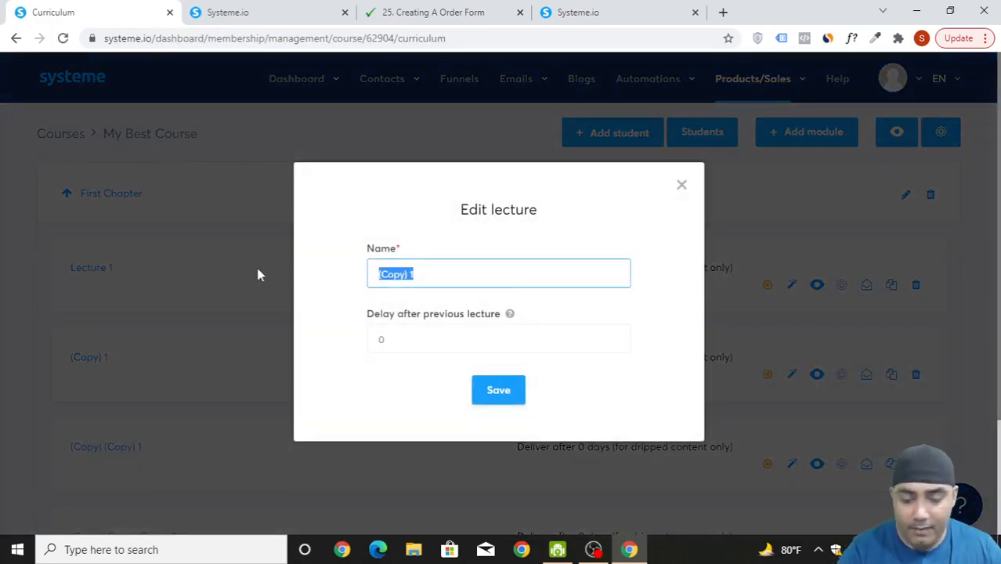
key(ctrl+v)
key(BackSpace)
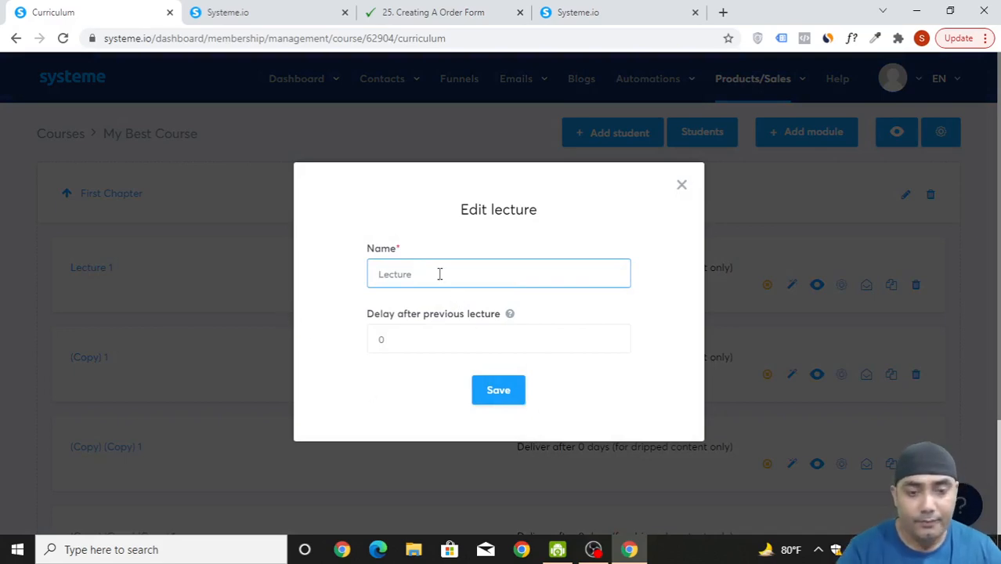
click(503, 397)
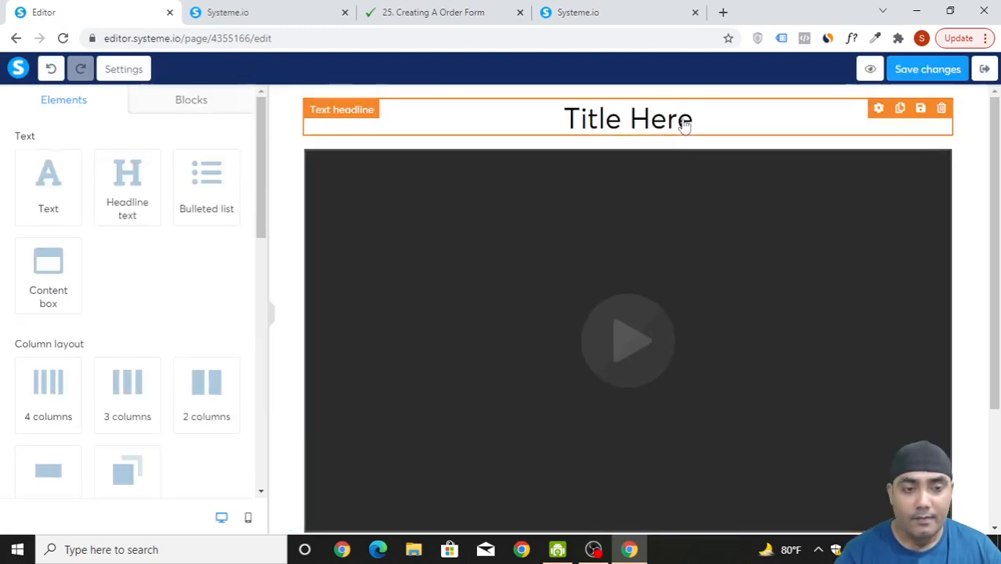
Replace the second lecture page's "Title Here" headline with "Lecture 2".
triple_click(684, 125)
text(Lecture 1)
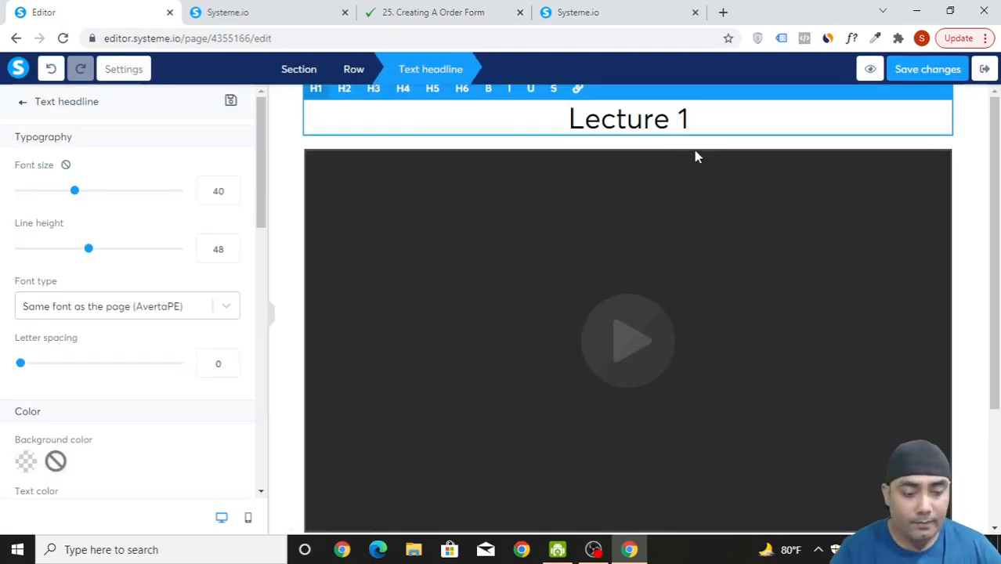
key(BackSpace)
text(2)
click(694, 262)
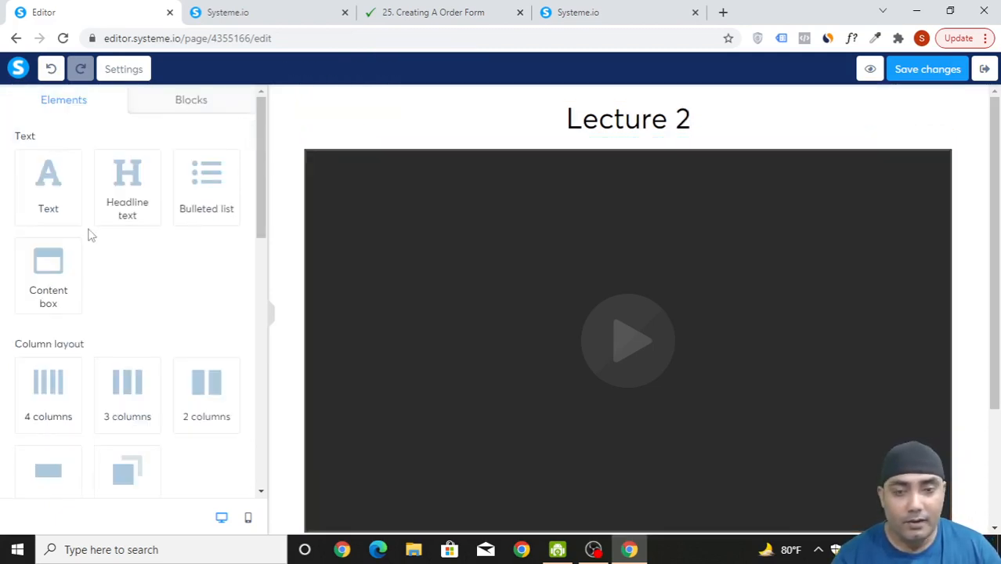
Place an image element below the "Lecture 2" headline and delete the video element.
scroll(154, 328, down, 5)
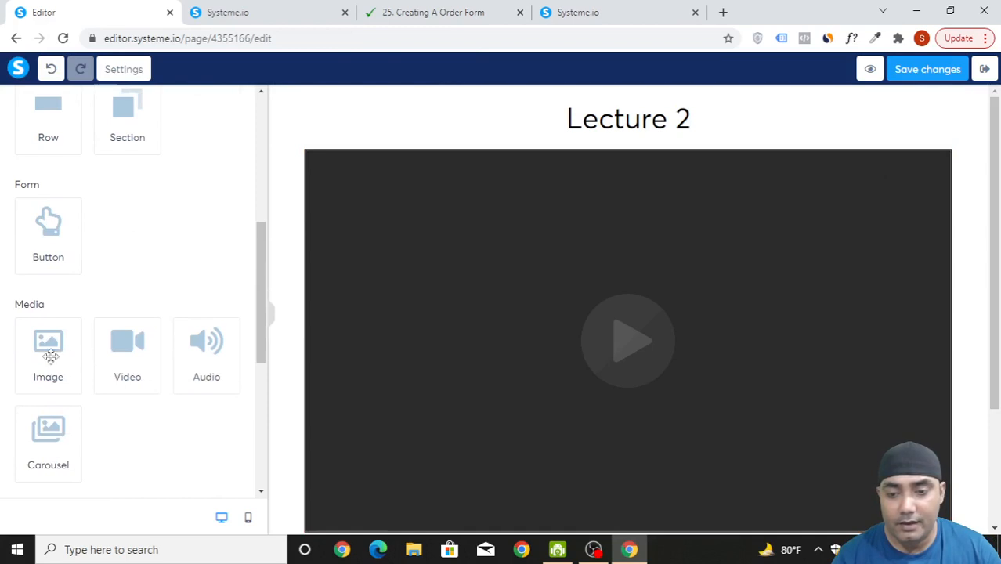
drag(49, 357, 682, 150)
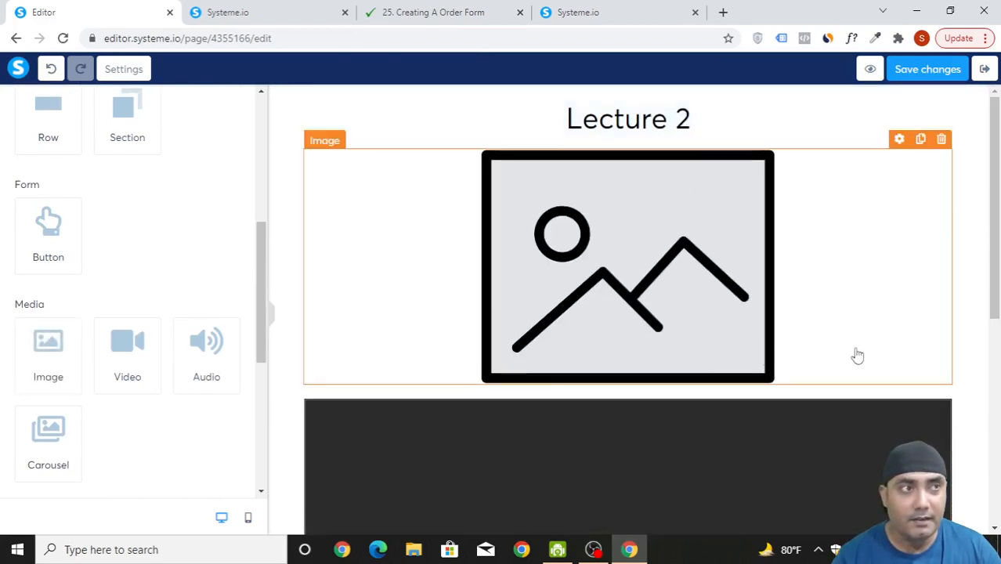
scroll(857, 356, down, 3)
click(941, 168)
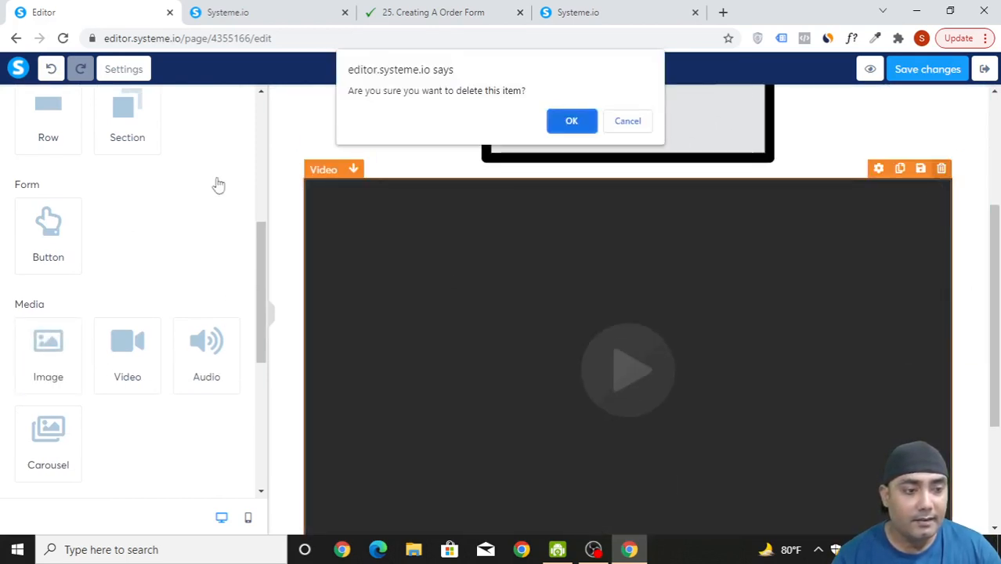
click(591, 120)
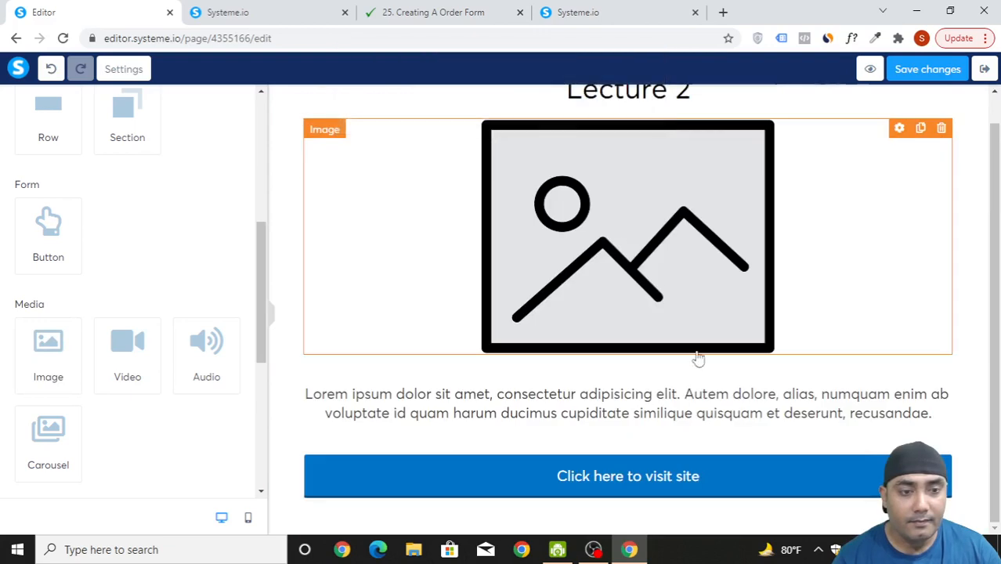
click(893, 133)
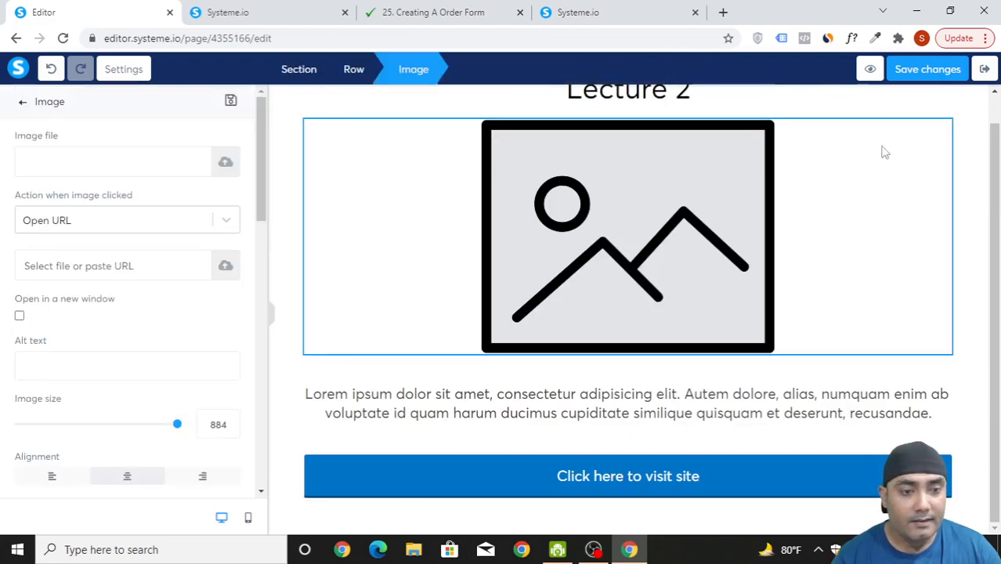
click(225, 268)
click(582, 150)
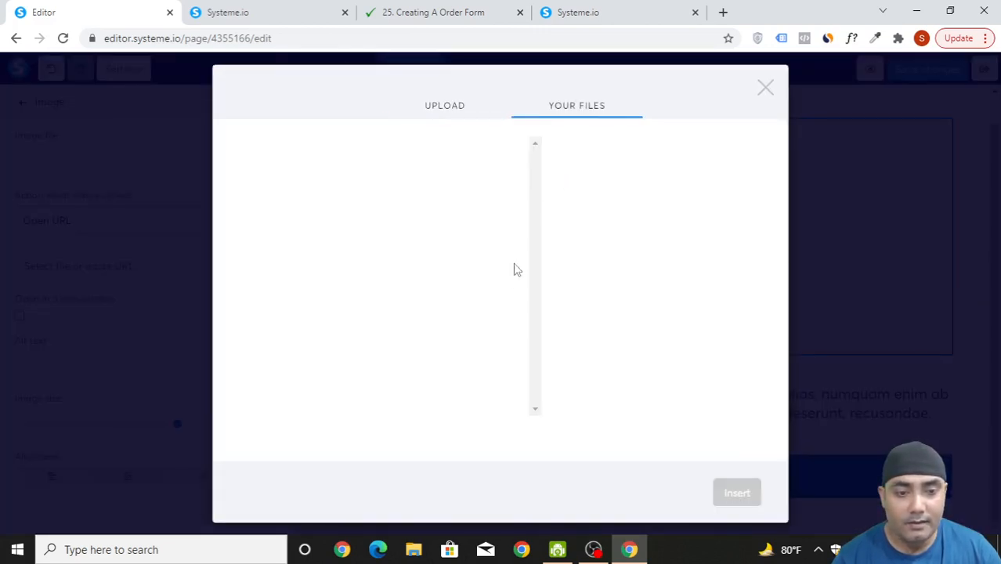
scroll(447, 279, down, 1)
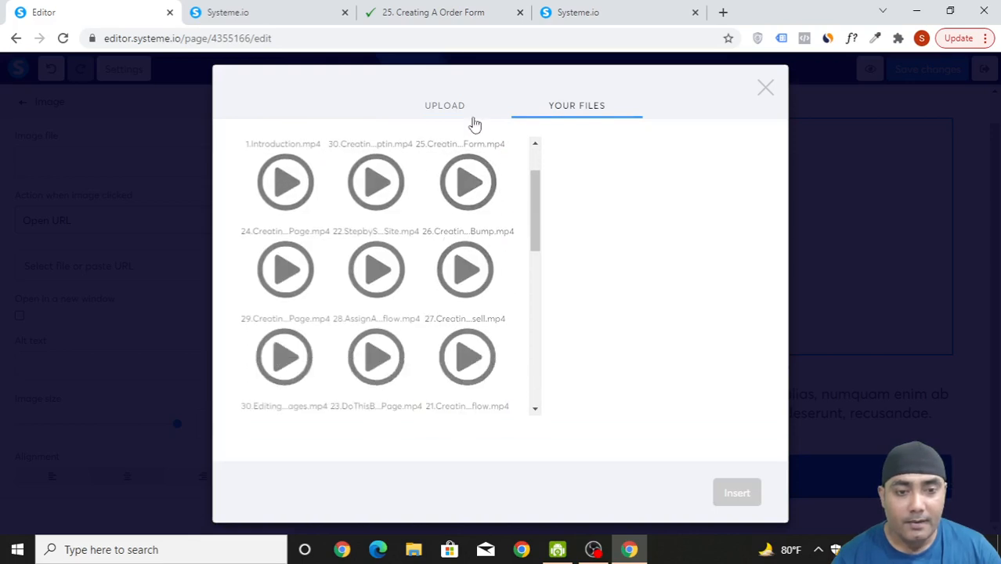
click(765, 86)
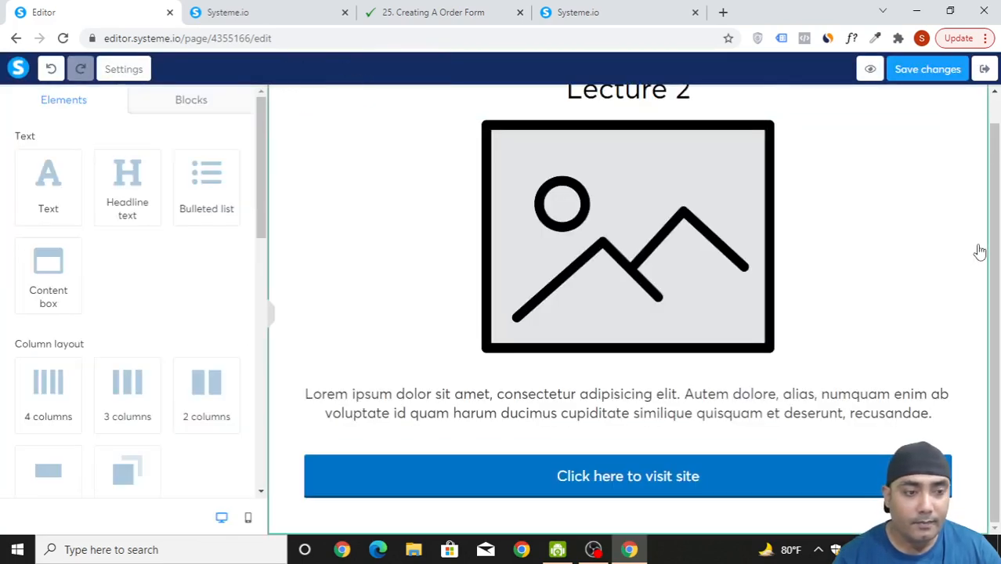
Insert the existing image 1.mainimg.gif as the image element's file and save the page changes.
click(898, 130)
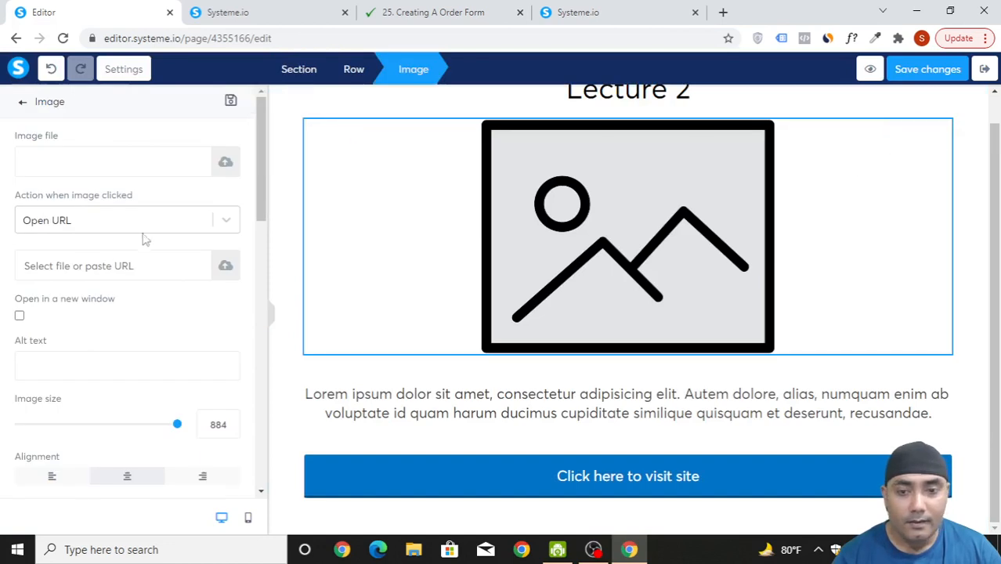
click(224, 160)
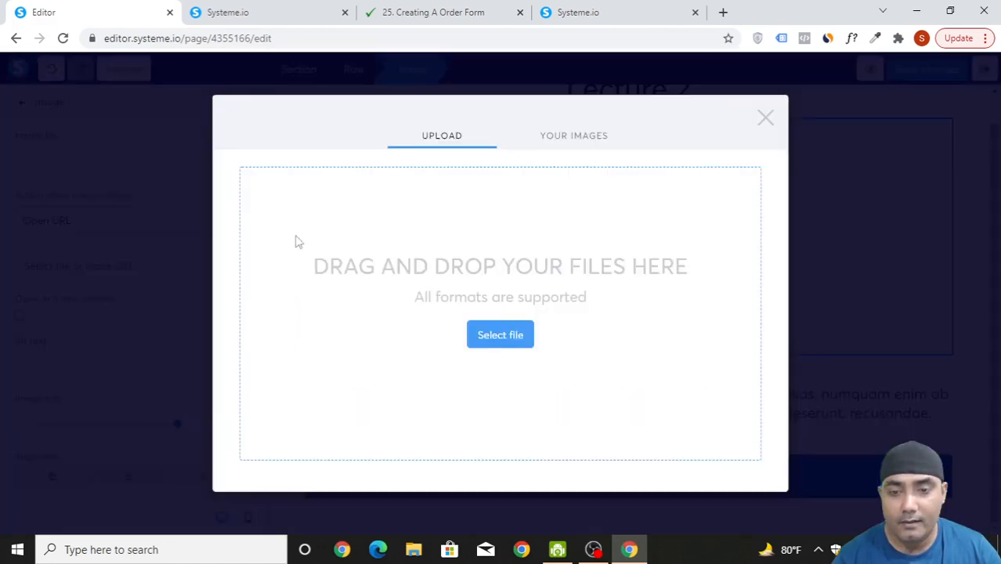
click(562, 138)
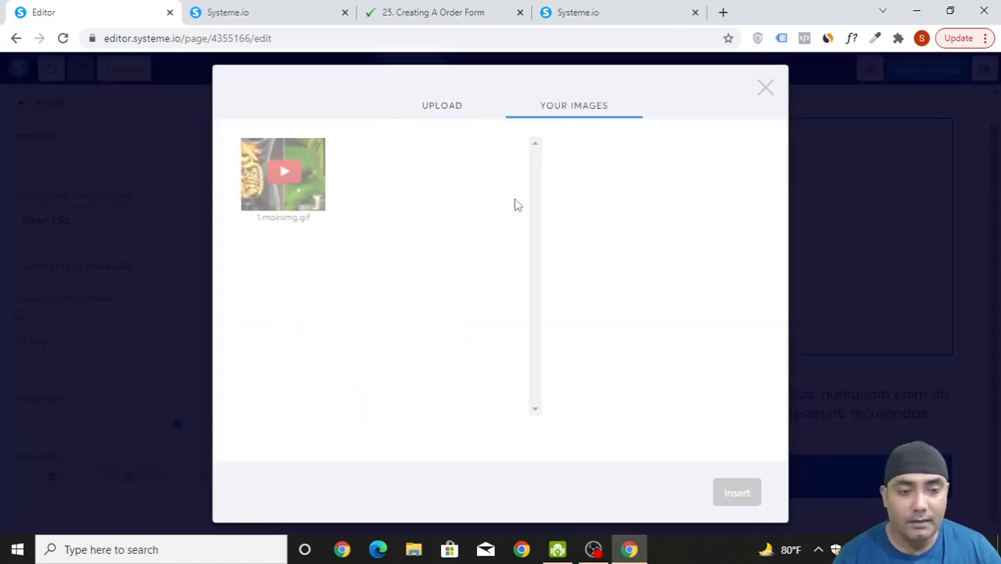
click(301, 202)
click(736, 492)
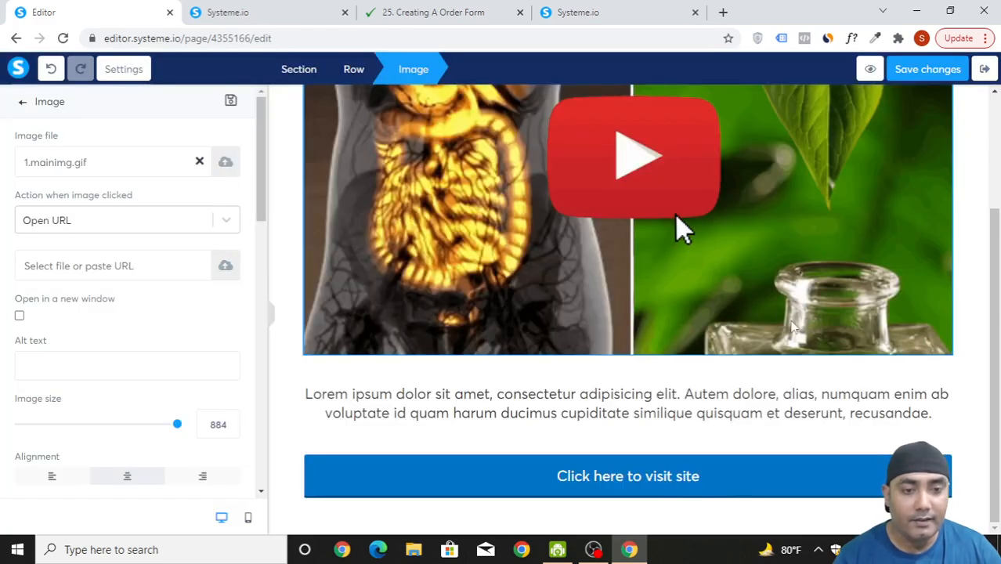
click(974, 225)
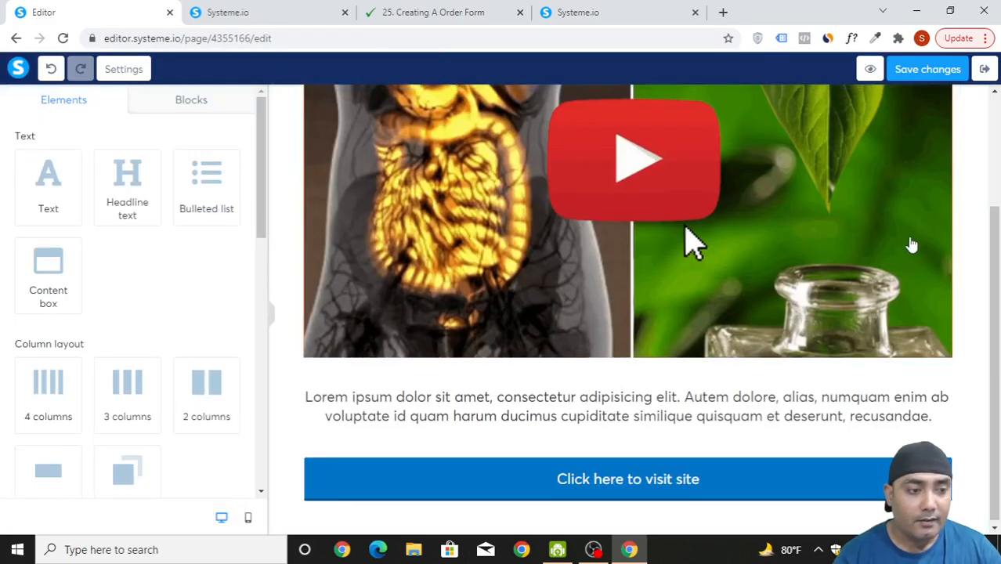
scroll(910, 246, up, 3)
click(932, 75)
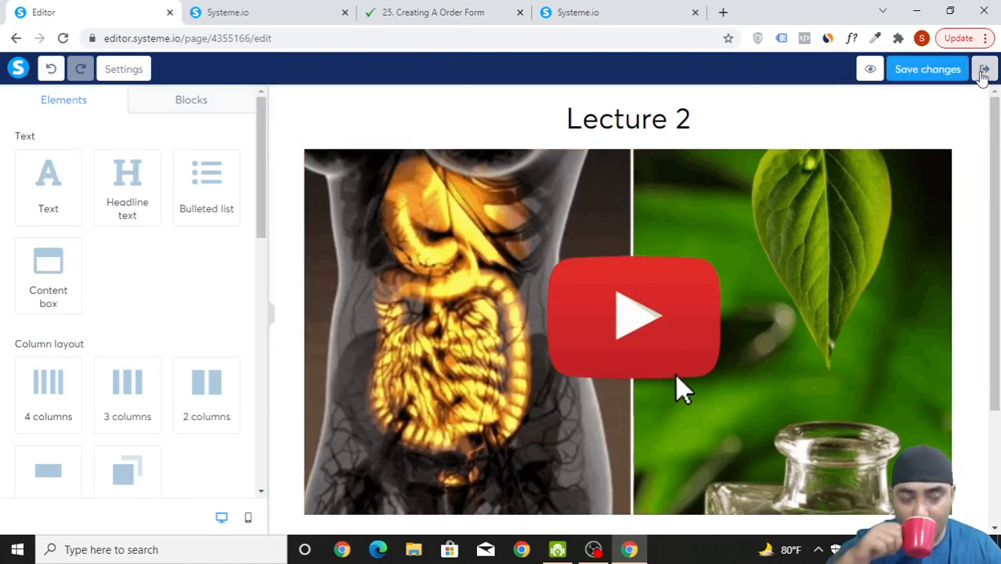
Delete the "Click here to visit site" button and the empty row it leaves behind.
scroll(850, 306, down, 2)
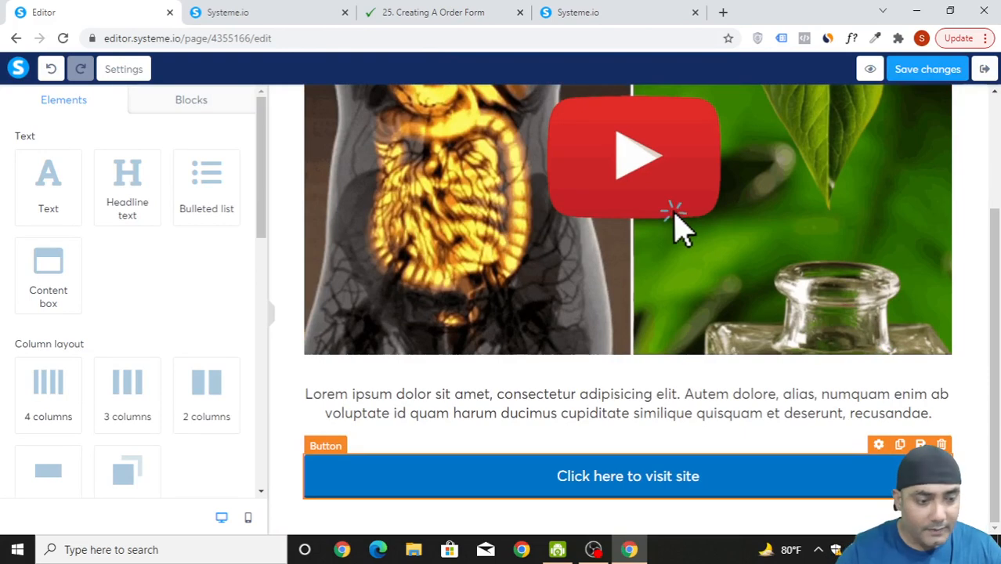
click(941, 444)
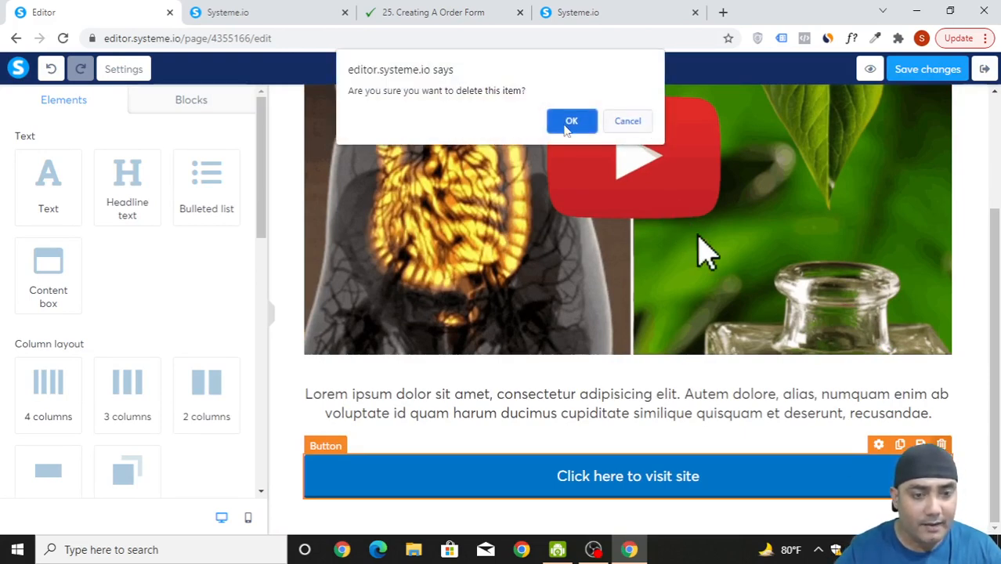
key(Return)
click(948, 443)
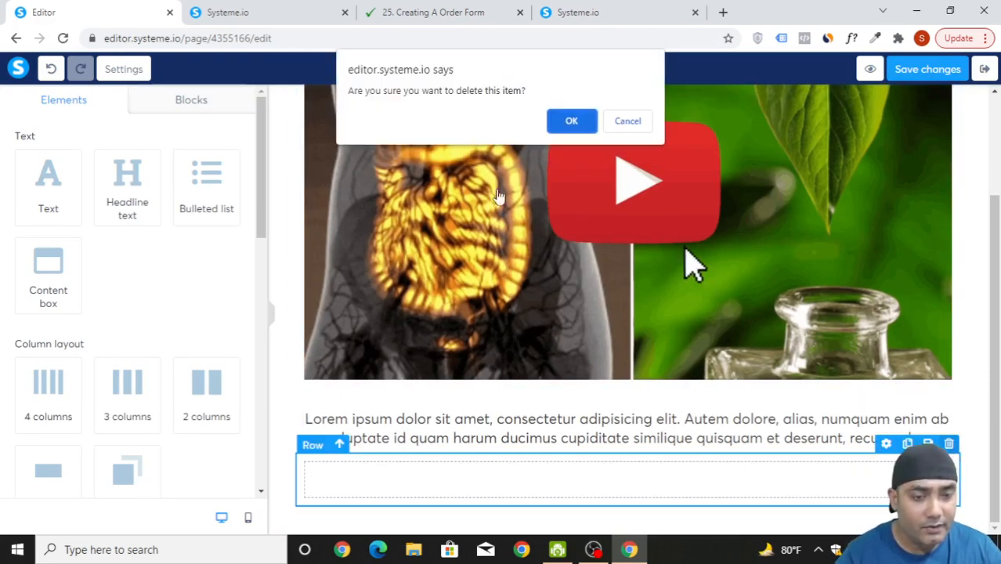
key(Return)
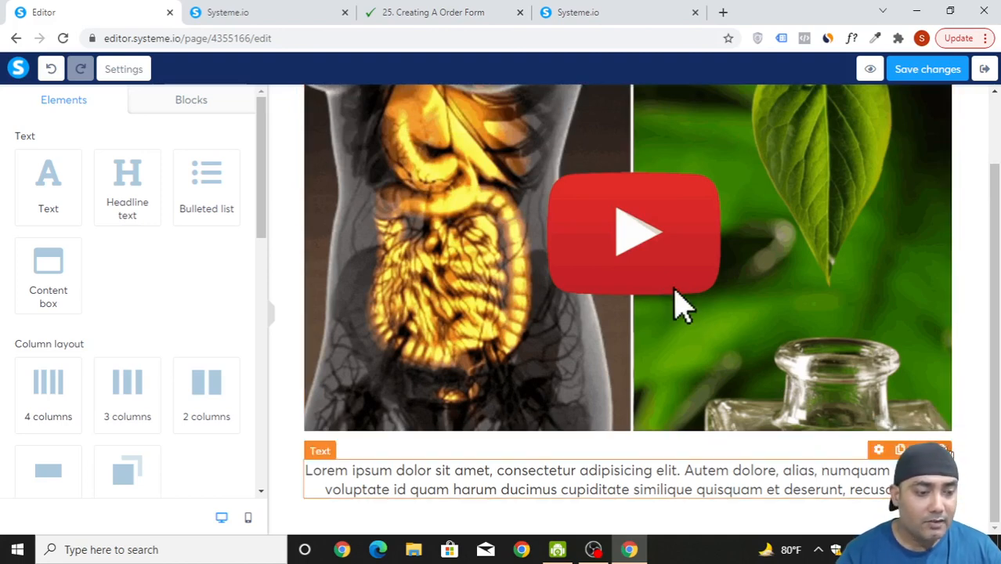
Delete the lorem ipsum text below the image together with its emptied row.
key(Delete)
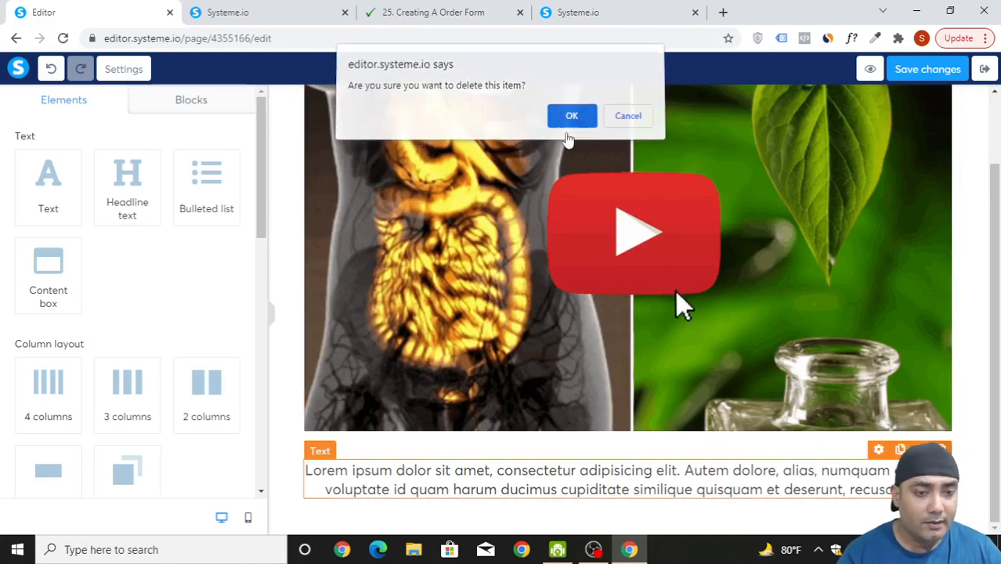
key(Return)
key(Delete)
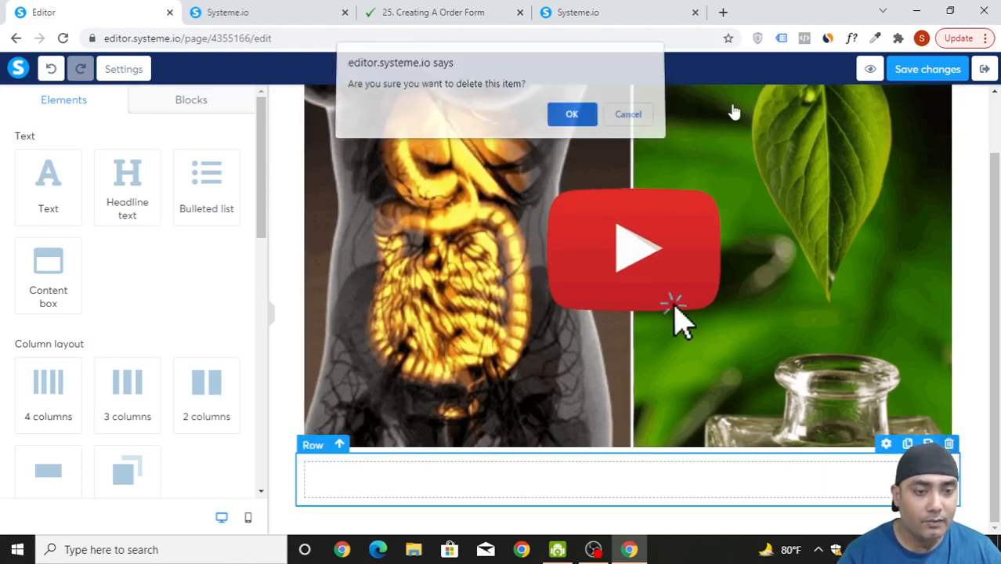
key(Return)
click(675, 359)
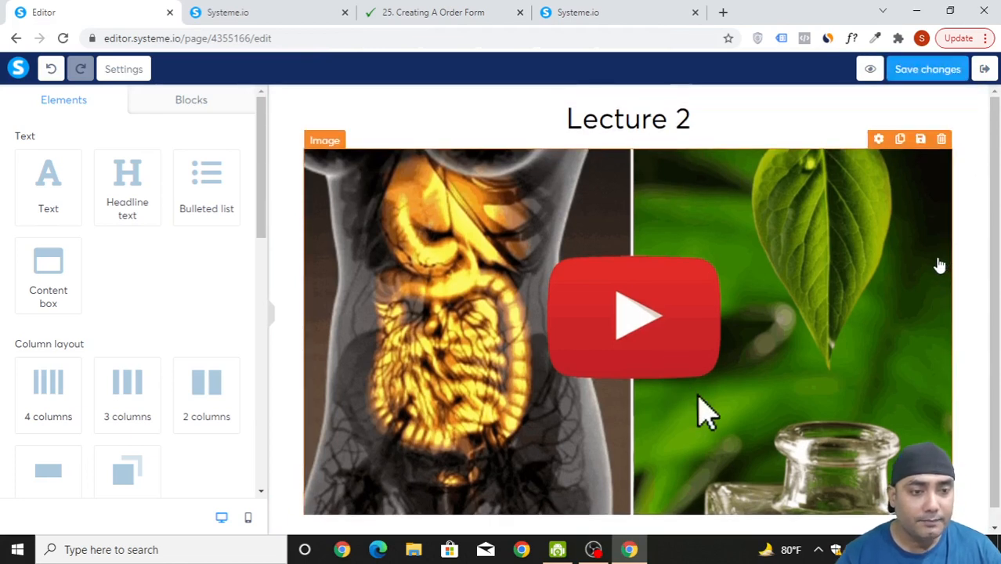
Place a bulleted list element directly below the image on the Lecture 2 page.
scroll(126, 401, down, 6)
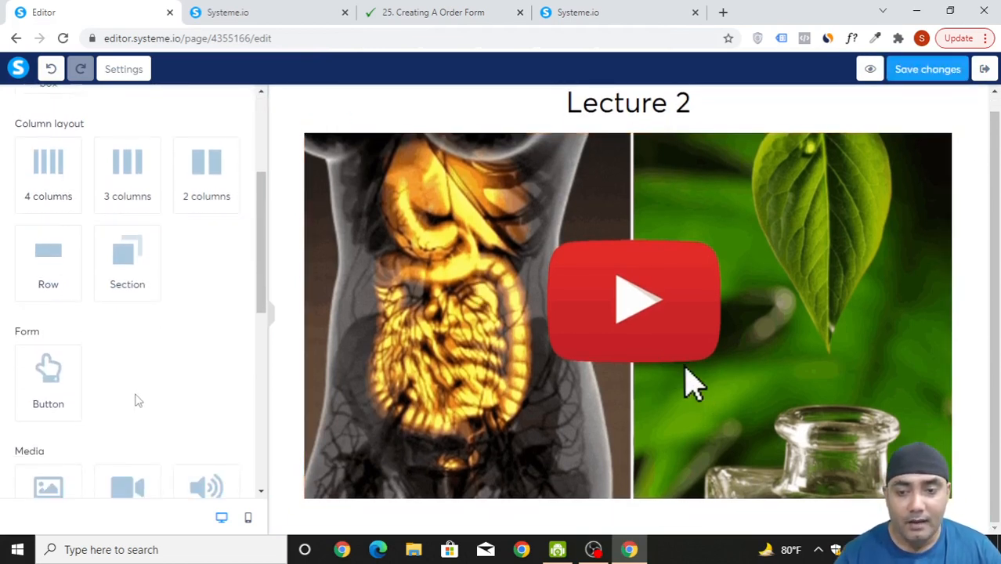
scroll(143, 400, down, 4)
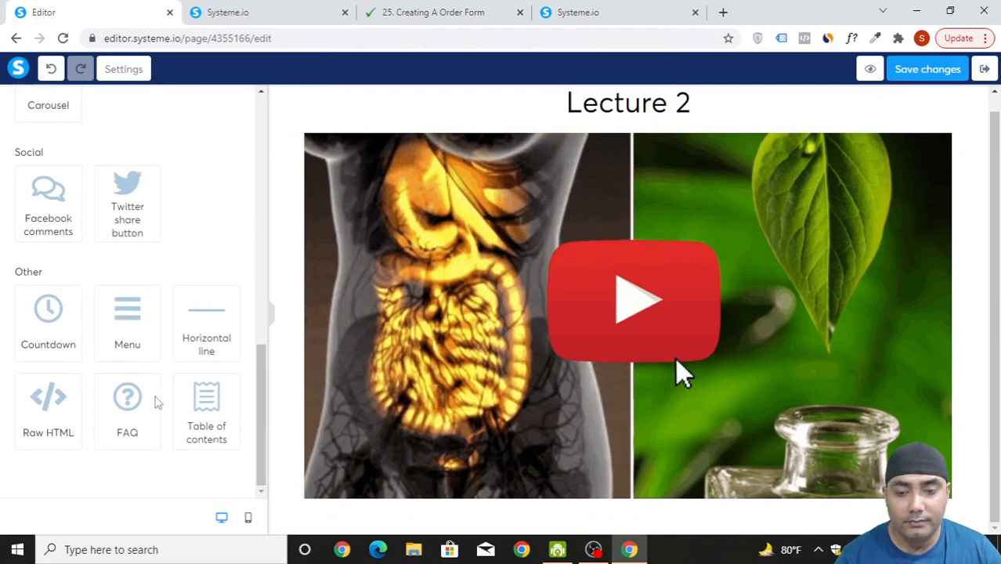
scroll(155, 402, up, 5)
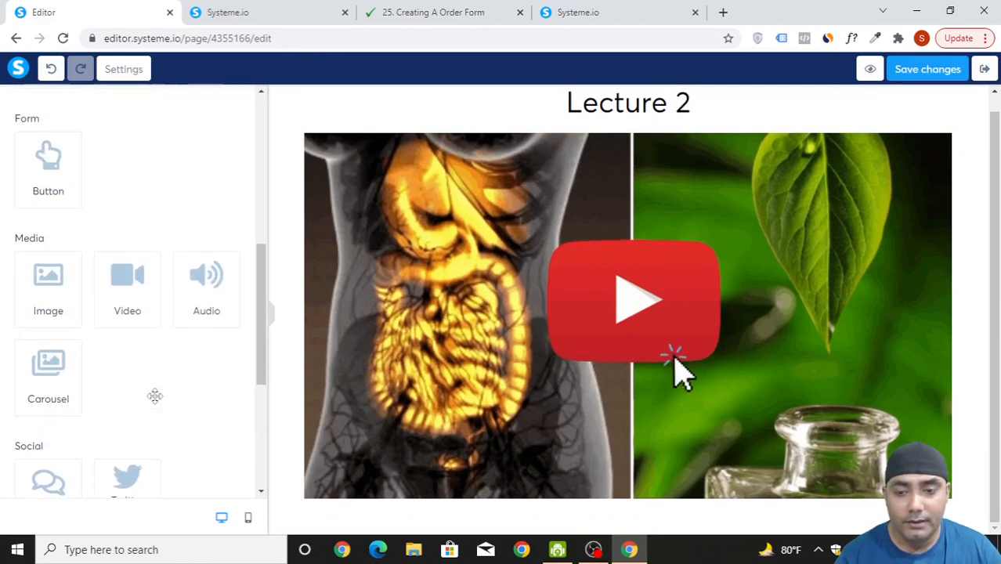
scroll(155, 400, up, 2)
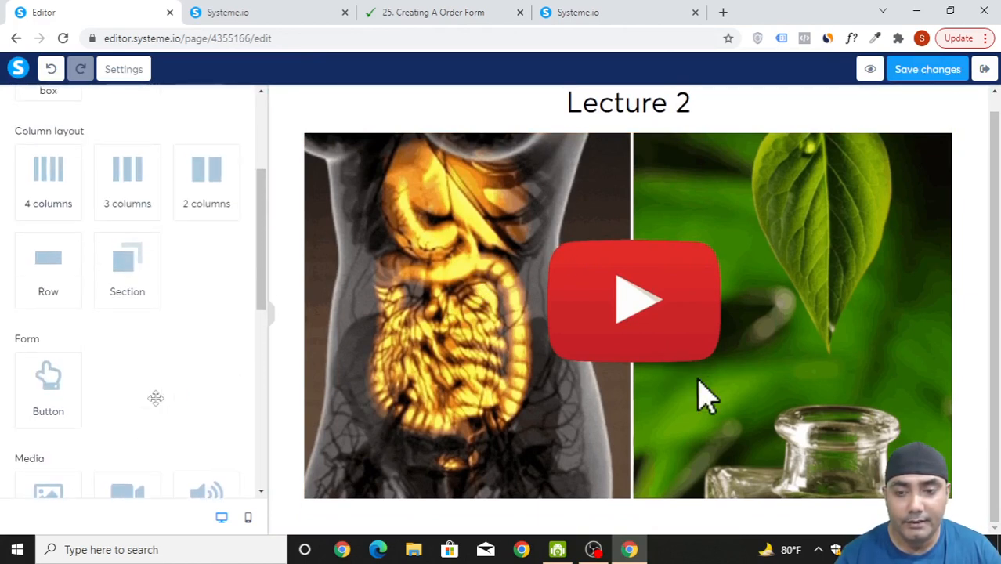
scroll(157, 403, down, 3)
scroll(157, 404, down, 4)
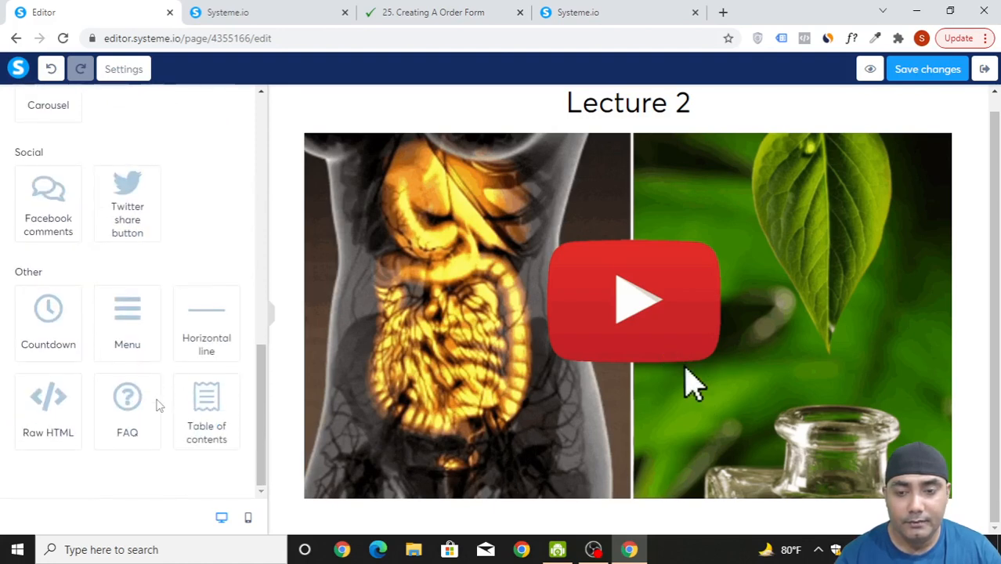
scroll(156, 400, up, 8)
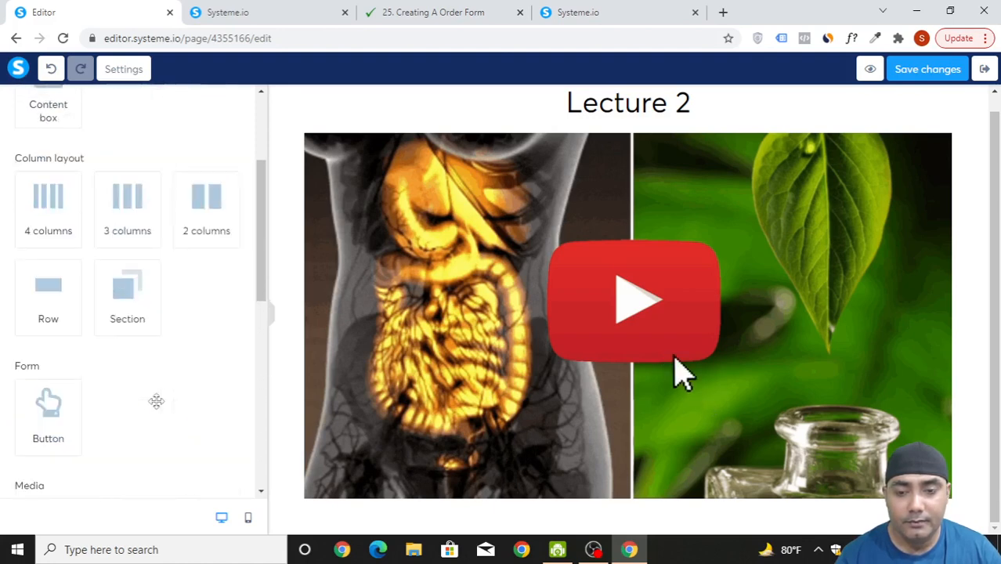
scroll(156, 401, up, 1)
drag(206, 169, 697, 511)
scroll(692, 478, down, 1)
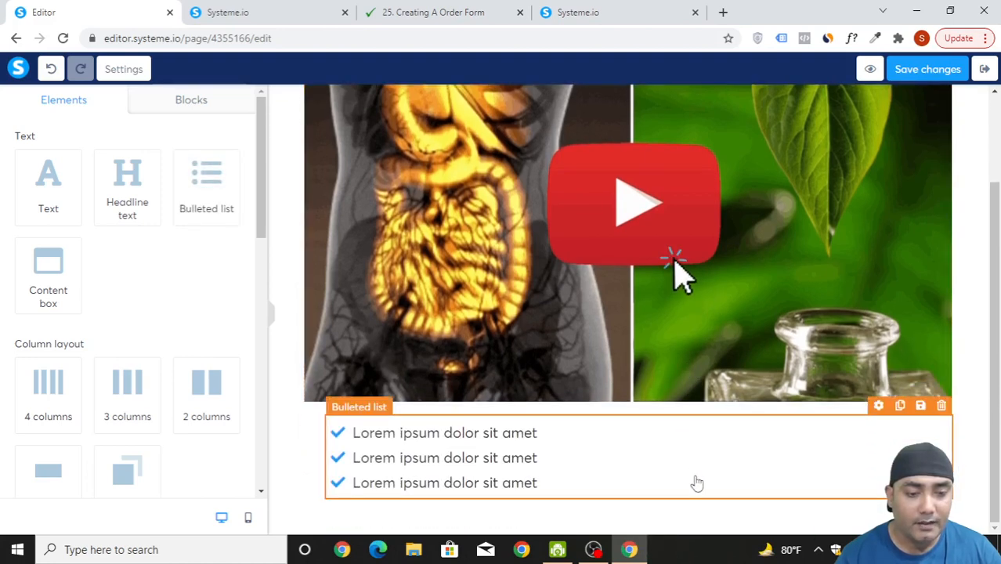
Examine the bulleted list's typography, icon, color, margin and padding settings.
click(697, 476)
scroll(121, 375, down, 5)
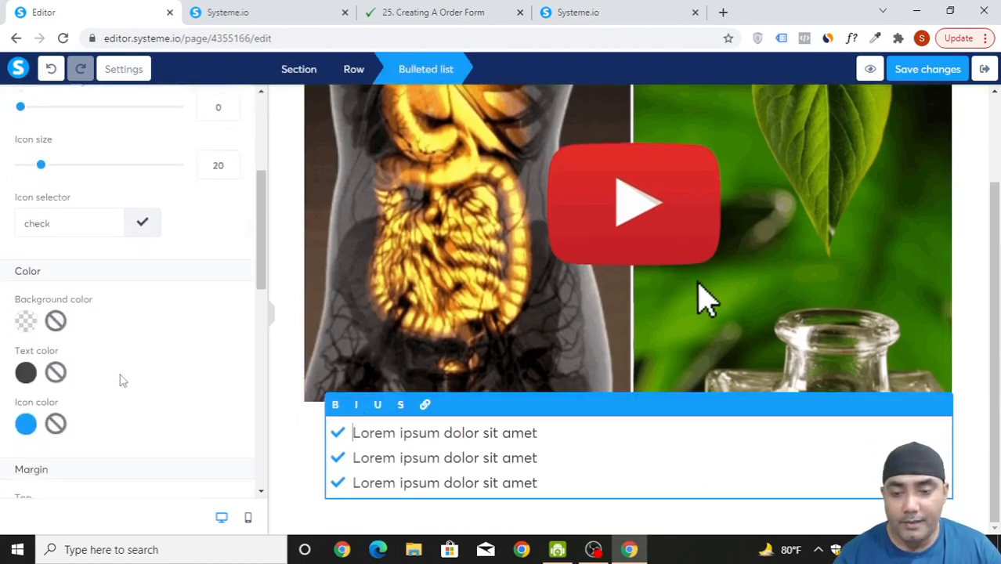
scroll(122, 380, down, 5)
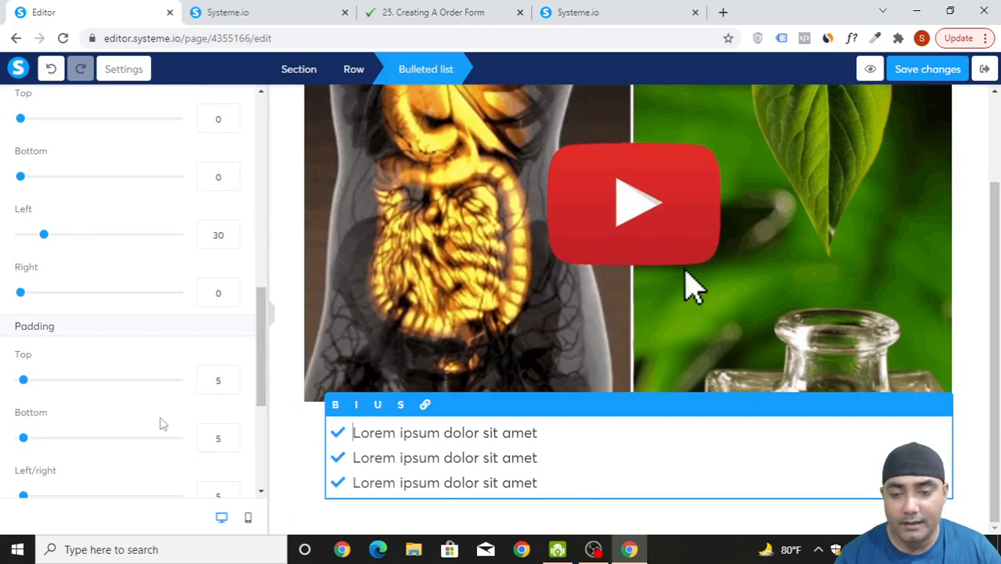
scroll(161, 423, down, 5)
scroll(112, 362, up, 15)
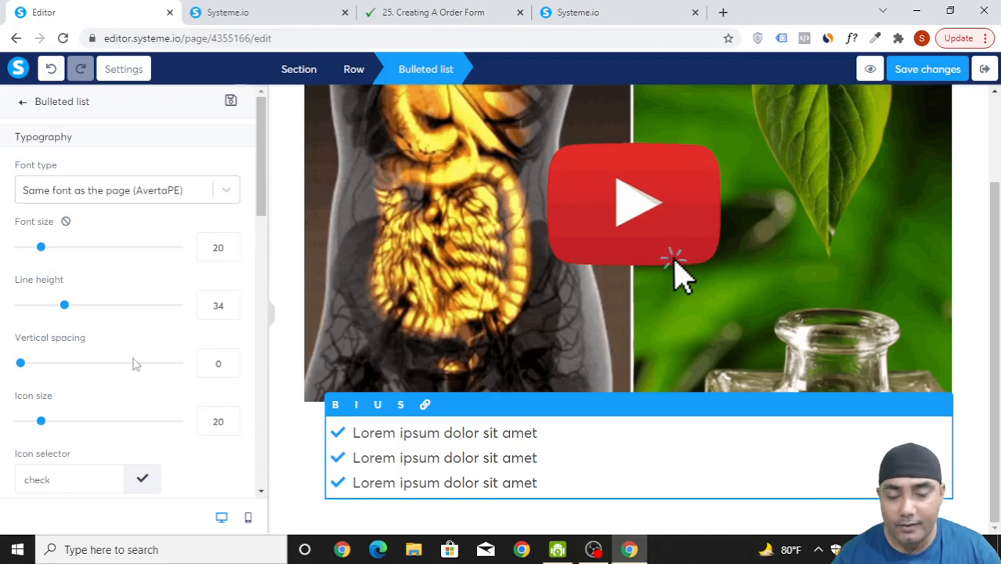
scroll(135, 364, down, 2)
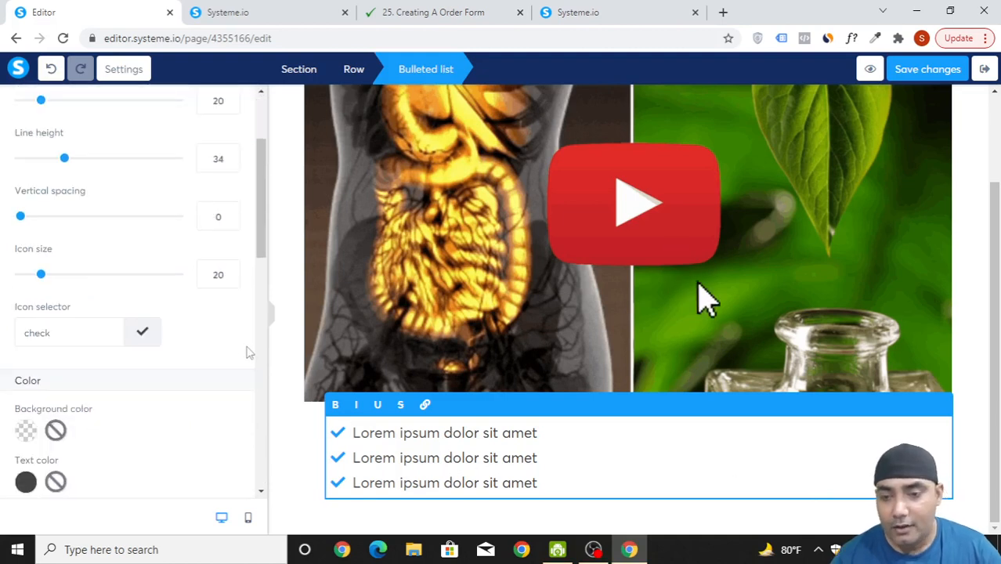
scroll(227, 360, up, 2)
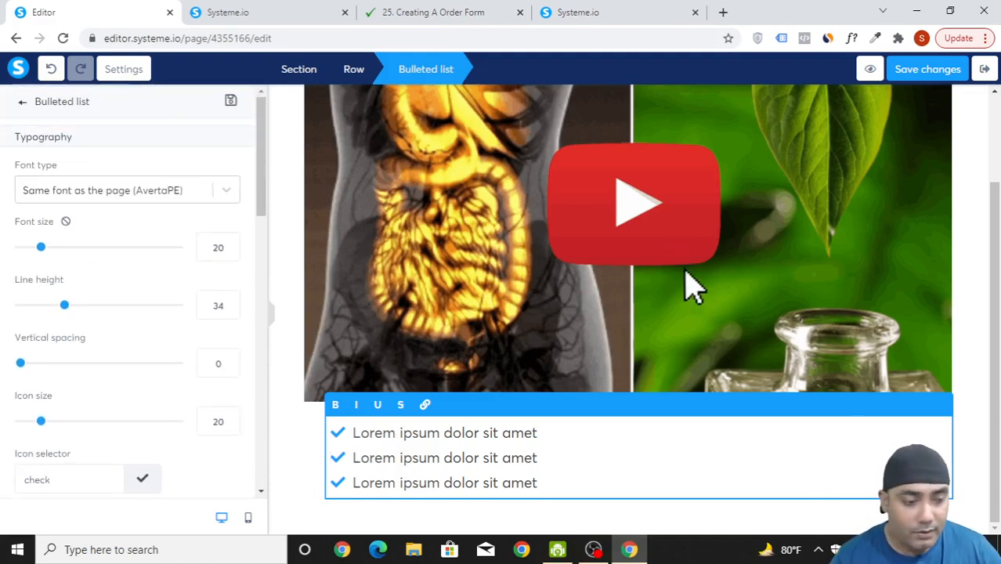
click(913, 513)
click(859, 417)
scroll(98, 296, down, 2)
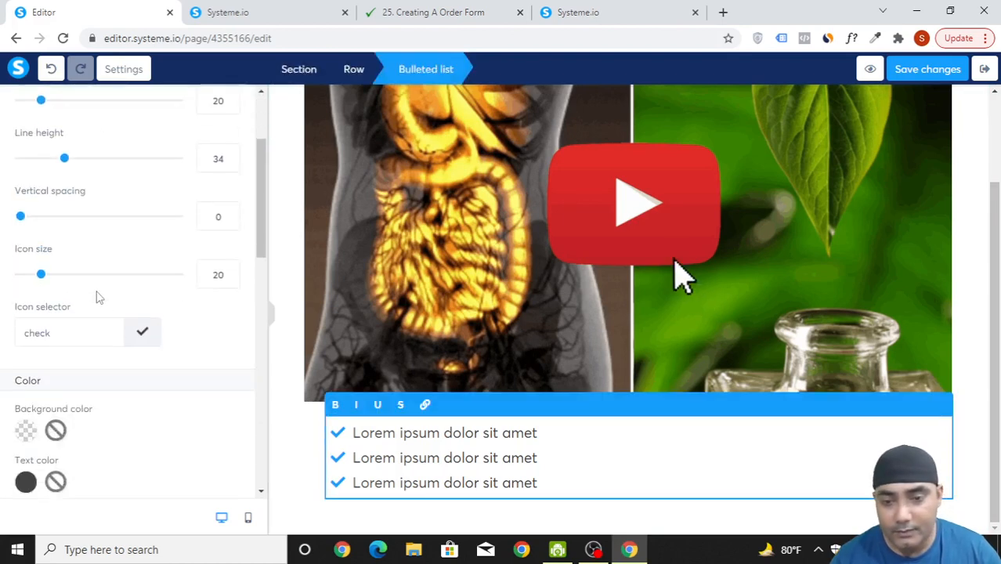
scroll(107, 322, down, 8)
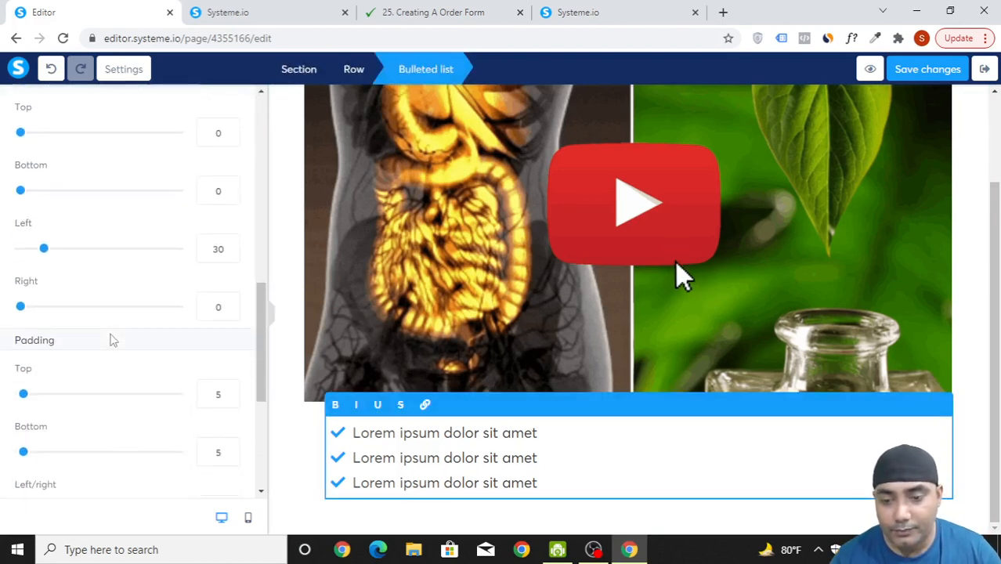
scroll(112, 338, down, 3)
scroll(112, 338, up, 3)
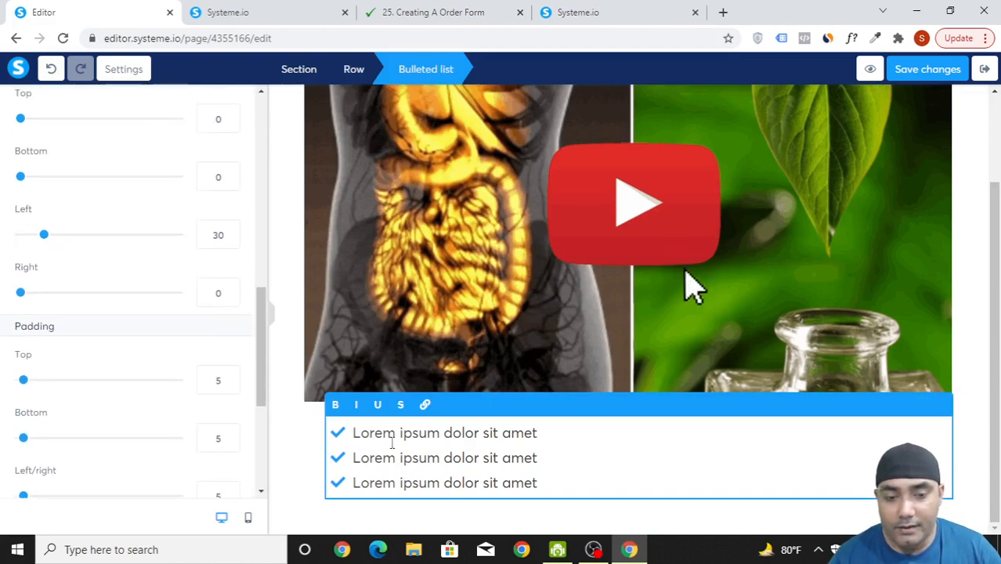
Try left margins of 200, 300 and 400 for the bulleted list, reduce the margin to 00, and save the page changes.
drag(44, 234, 179, 260)
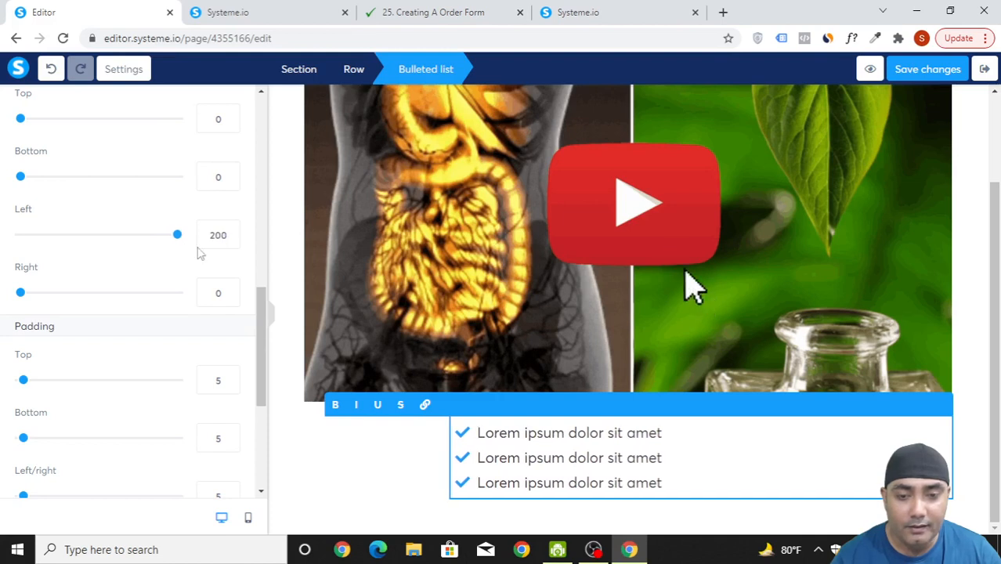
text(3)
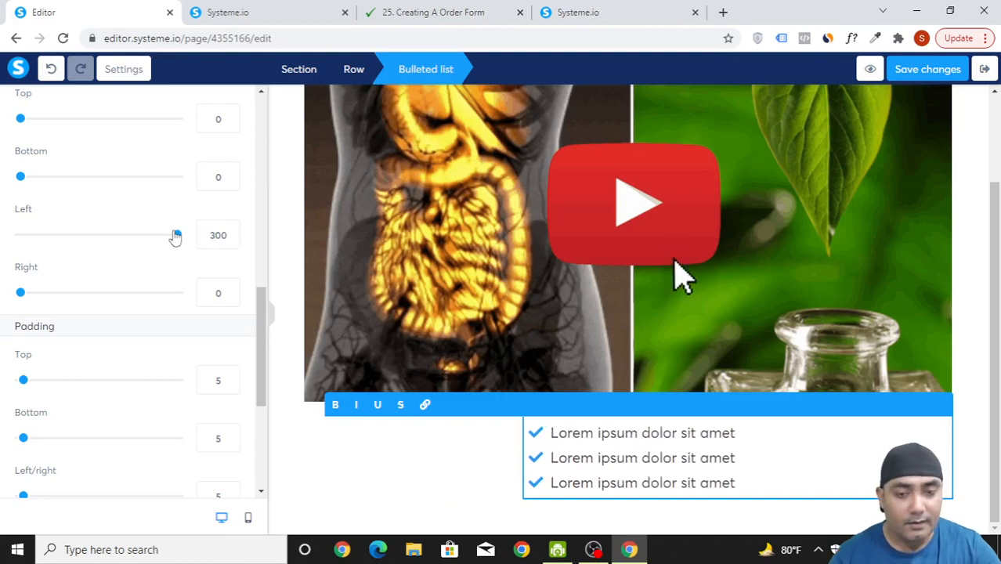
key(shift+Left)
text(4)
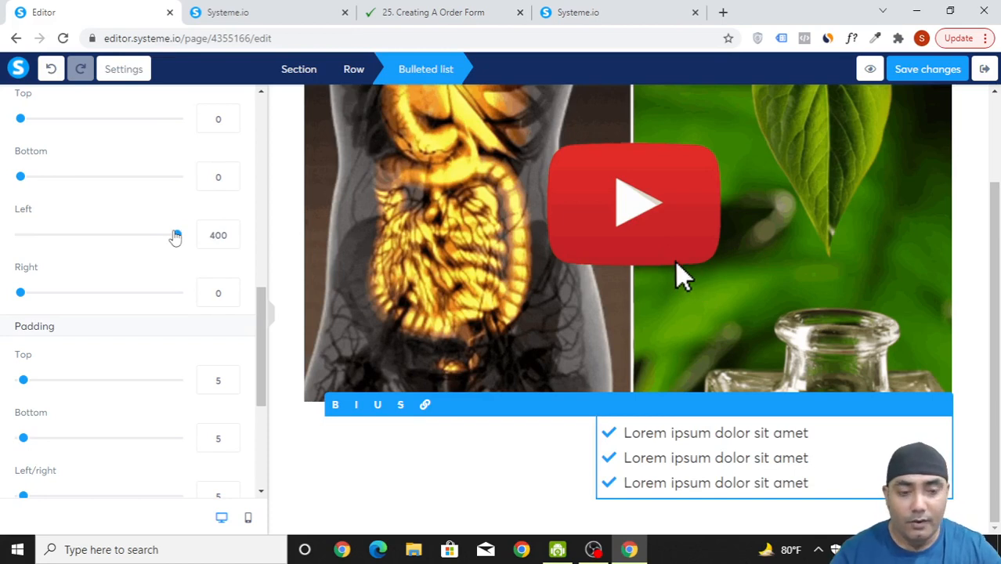
key(BackSpace)
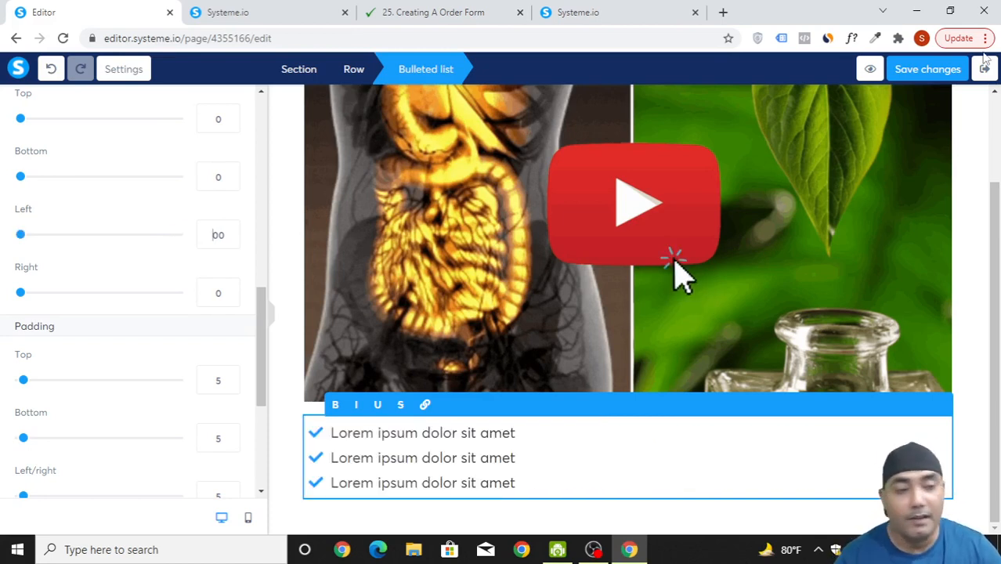
click(955, 72)
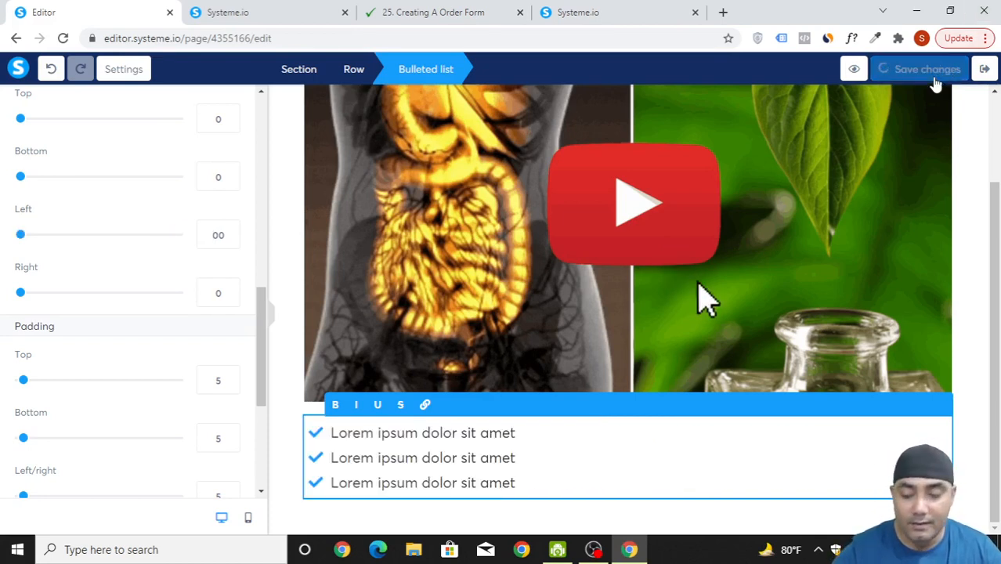
Exit the page editor to the course curriculum and add a module named "Second Chapter".
click(984, 69)
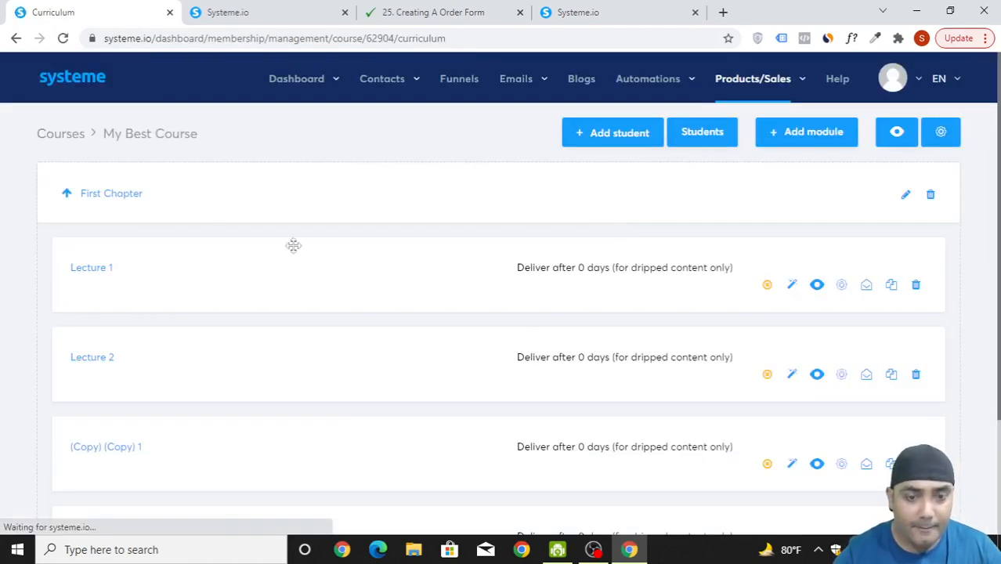
scroll(176, 270, down, 2)
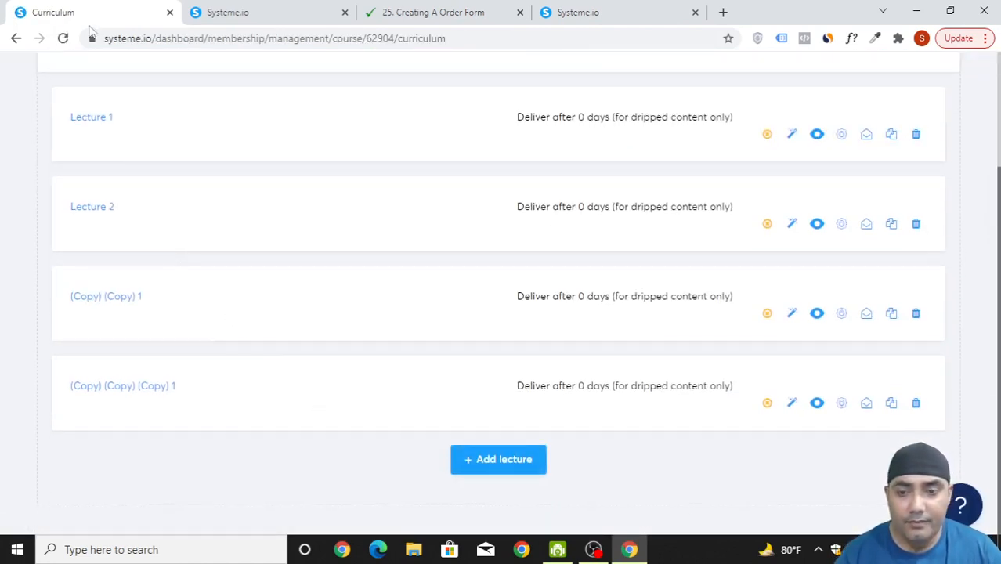
scroll(173, 426, up, 2)
scroll(197, 342, down, 2)
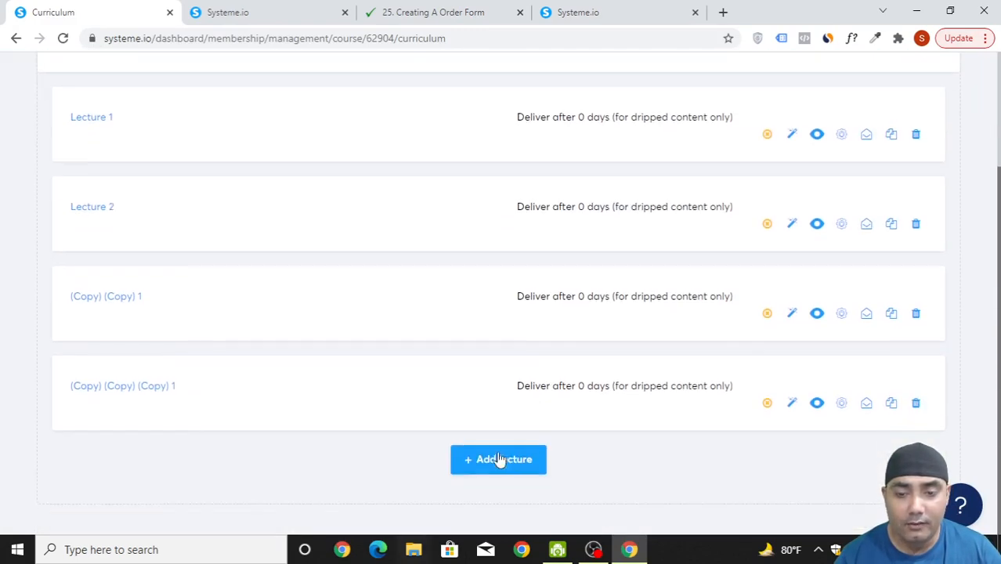
scroll(465, 249, up, 2)
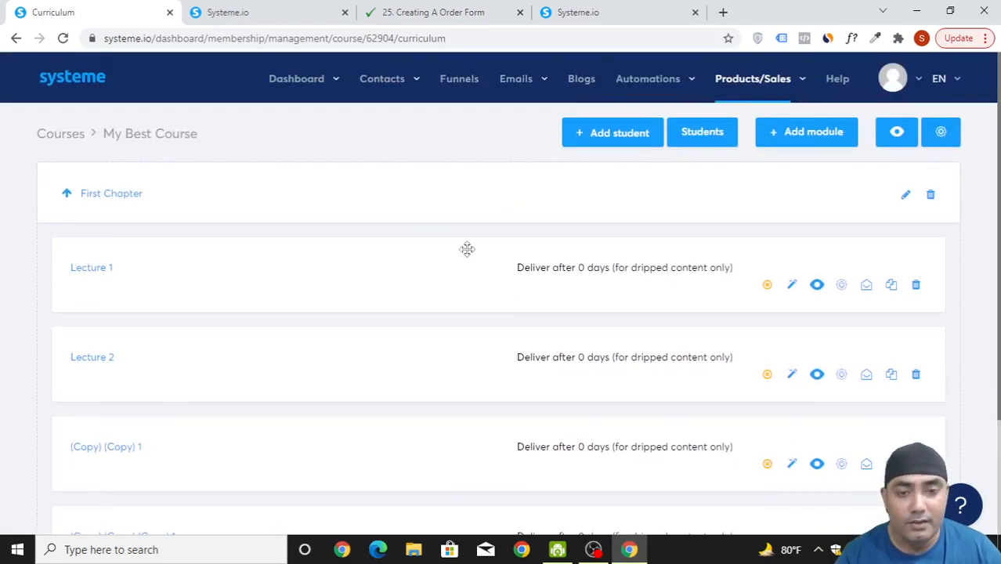
click(802, 133)
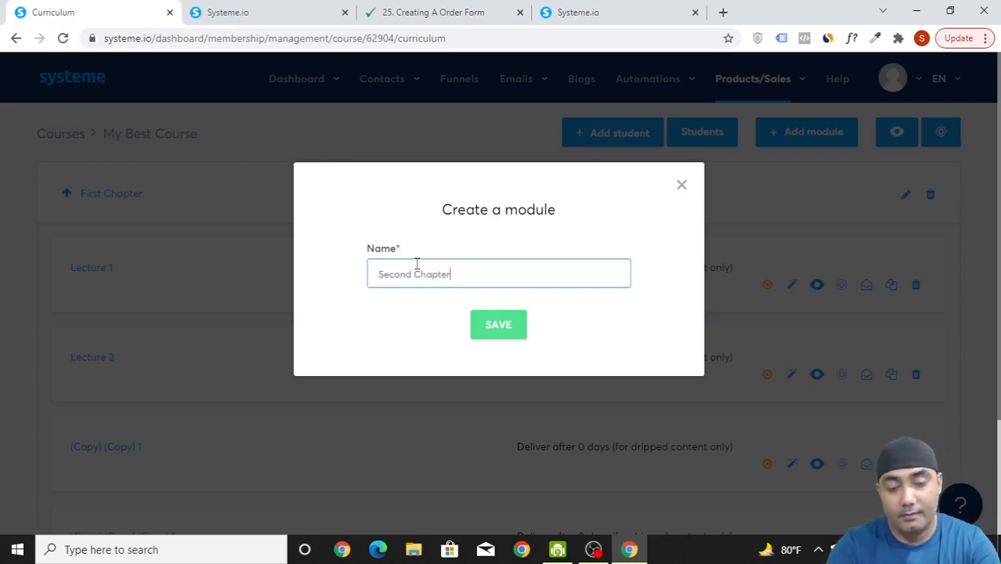
click(490, 322)
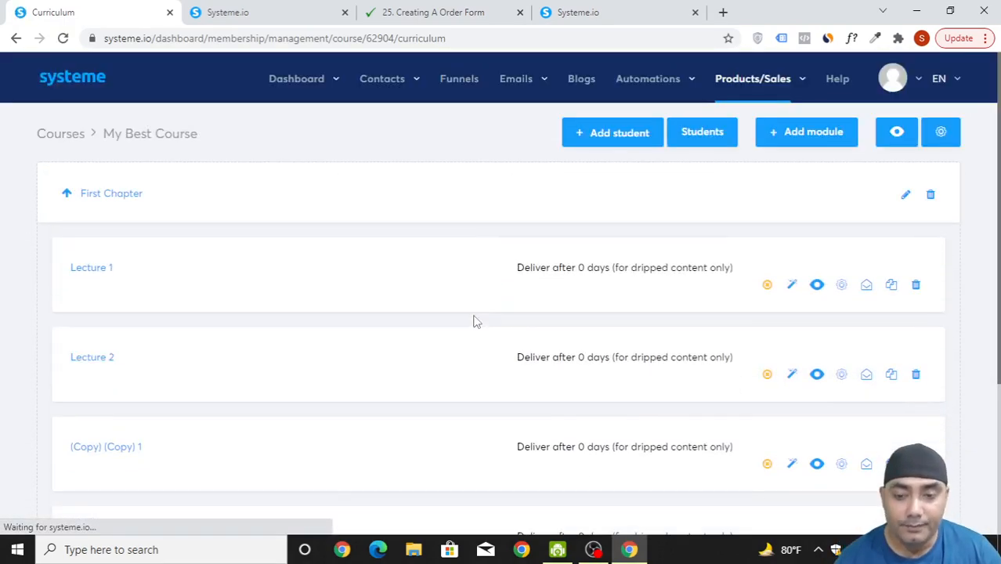
Duplicate the last lecture of First Chapter and move the new copy into the Second Chapter module.
scroll(383, 311, down, 3)
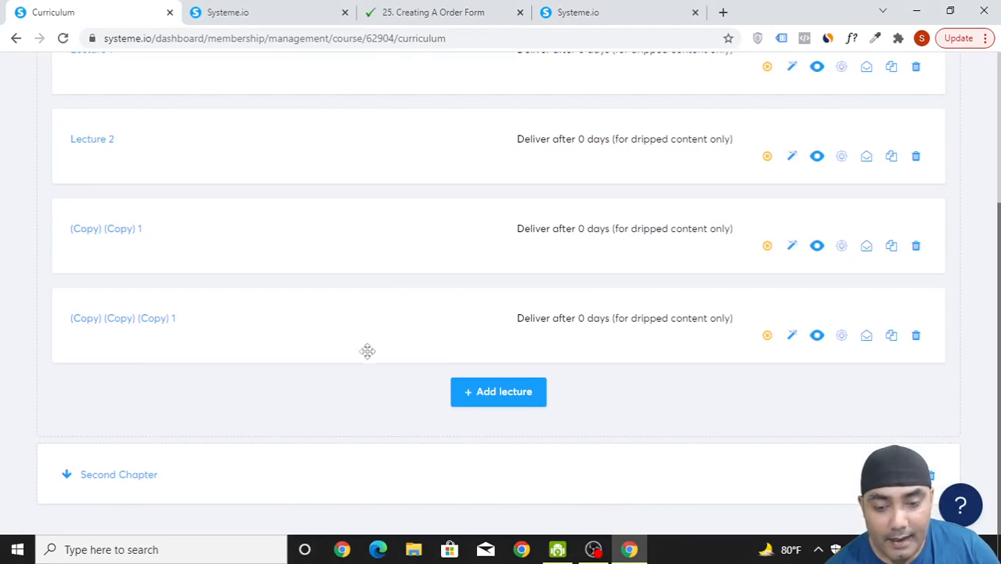
click(67, 476)
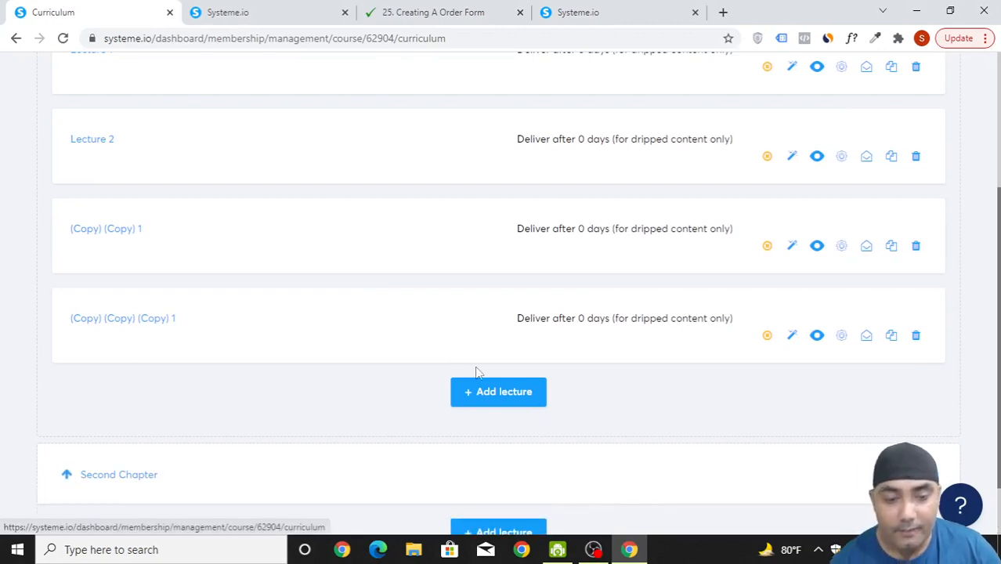
click(893, 338)
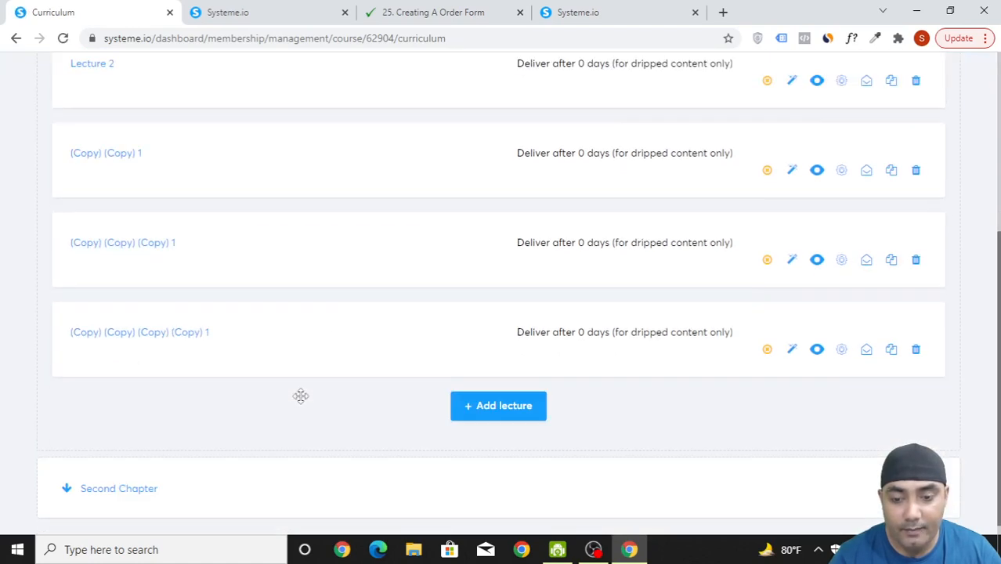
drag(268, 324, 292, 509)
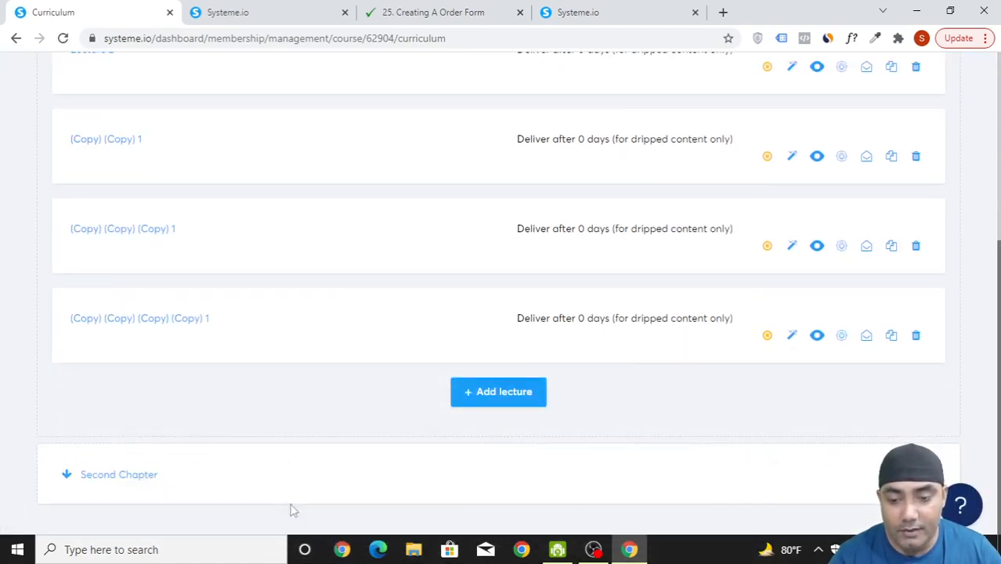
click(68, 476)
scroll(216, 448, down, 1)
drag(170, 243, 159, 451)
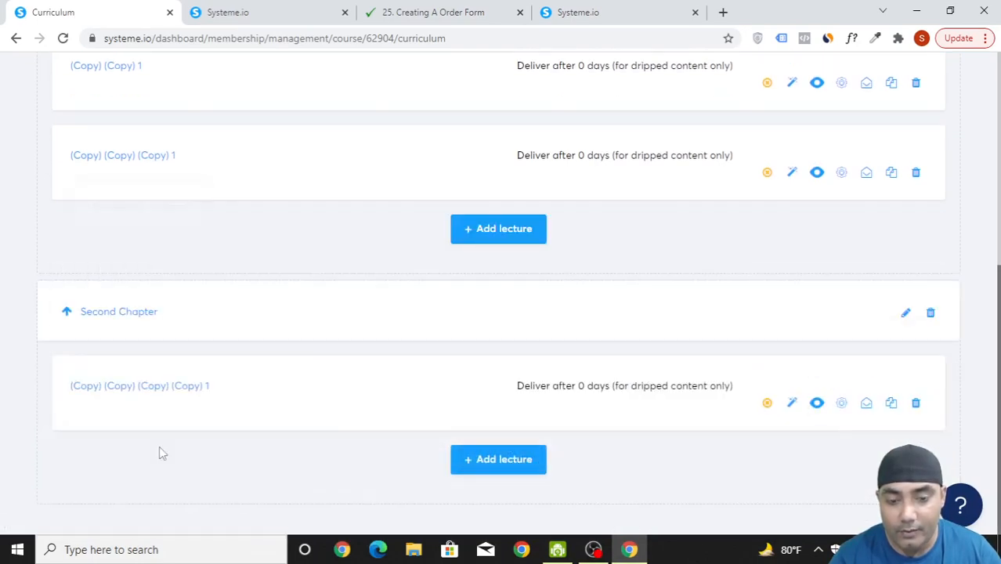
Rename the lecture in Second Chapter as "1" and save it.
click(843, 404)
drag(526, 280, 297, 272)
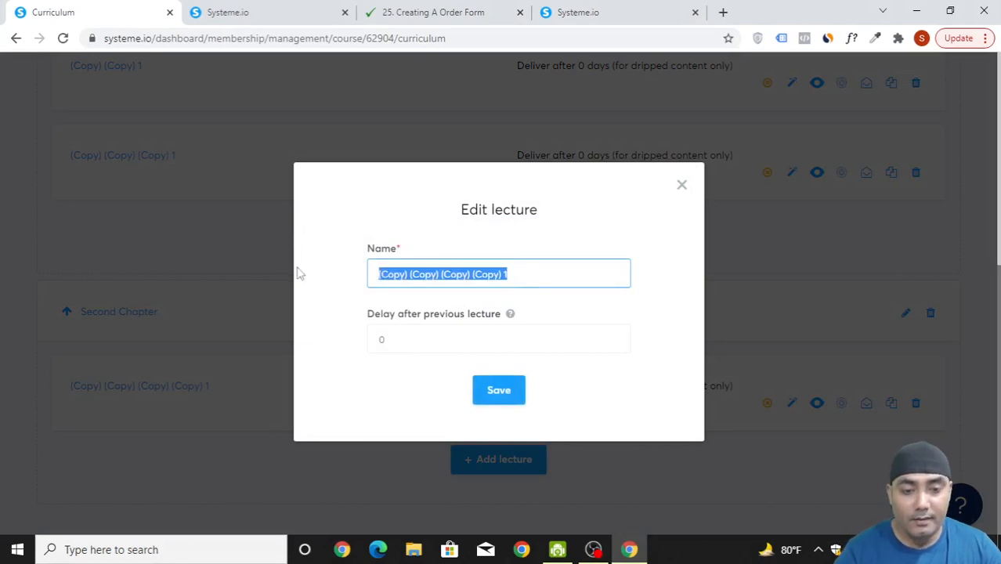
text(1)
click(509, 395)
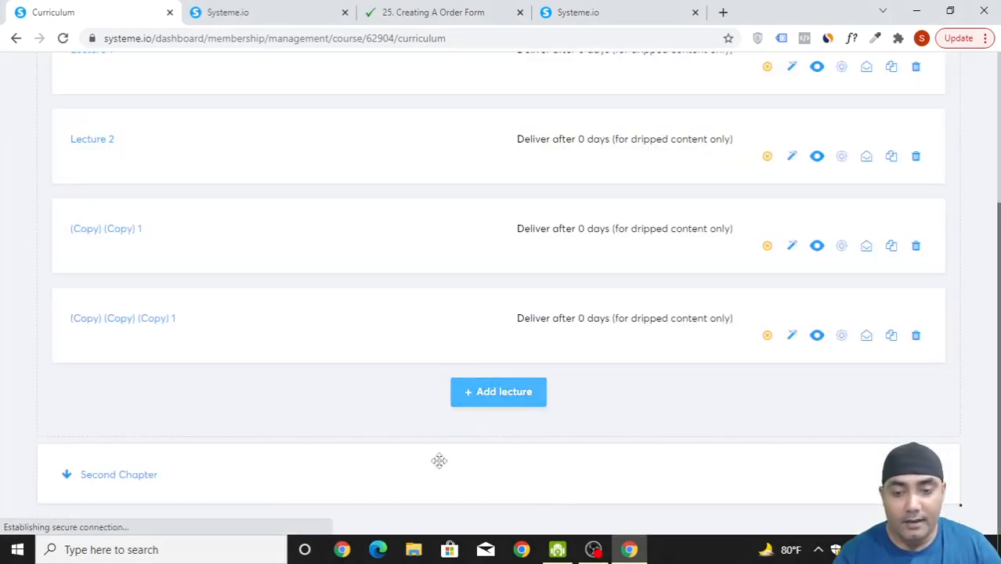
Expand Second Chapter and duplicate its lecture "1".
click(63, 476)
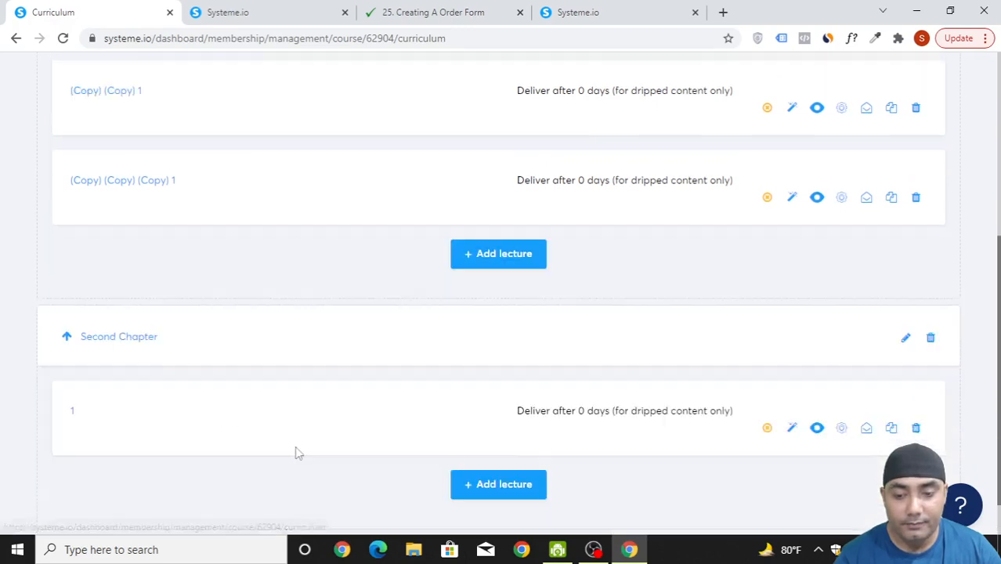
click(891, 405)
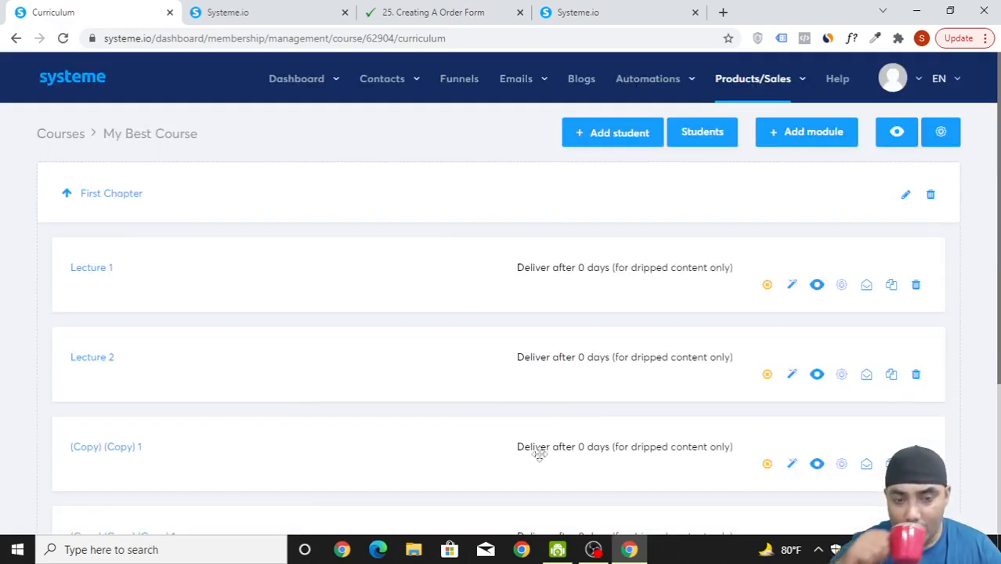
Expand Second Chapter and duplicate its last lecture, "(Copy) 1".
scroll(538, 454, down, 5)
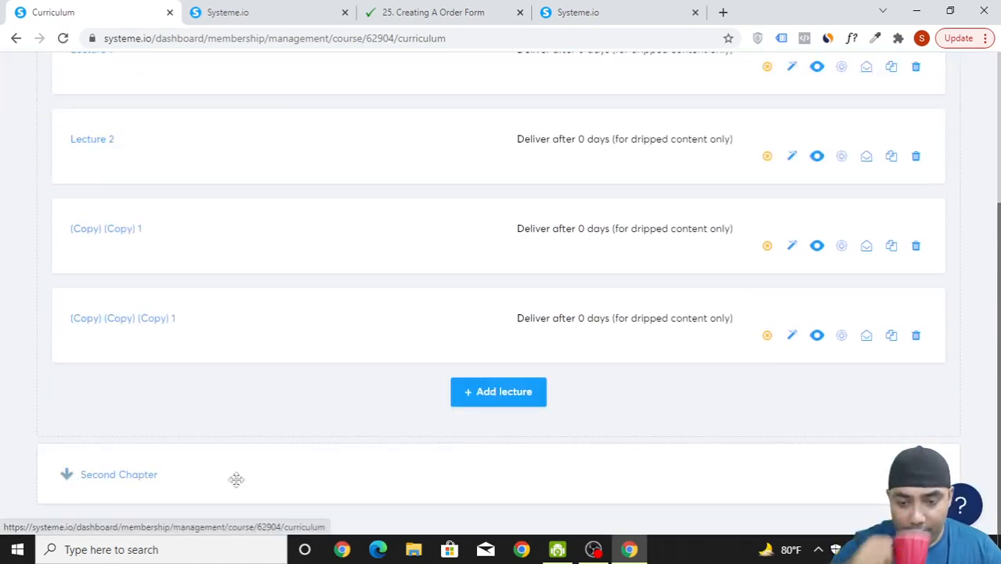
scroll(267, 293, up, 1)
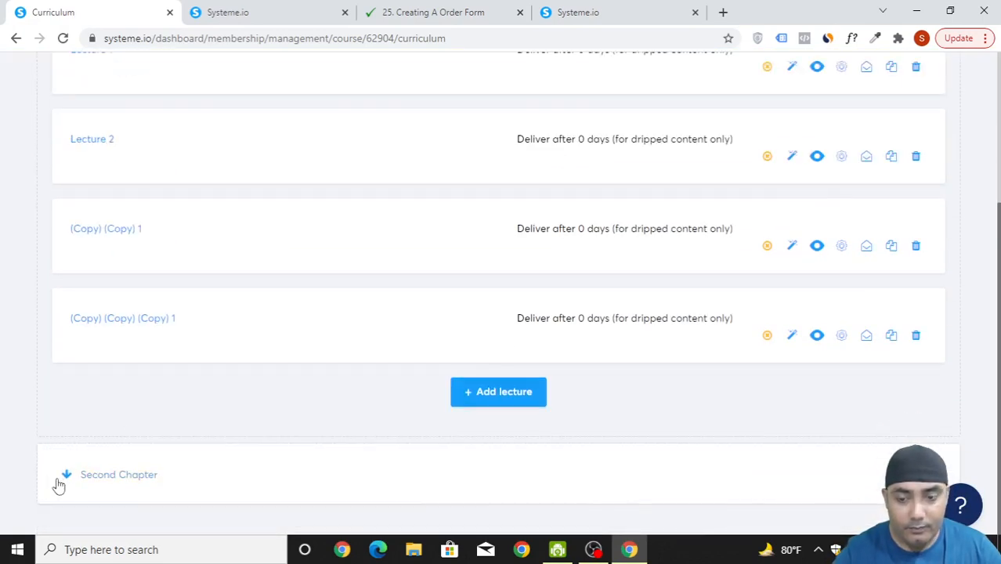
click(65, 477)
scroll(211, 423, down, 3)
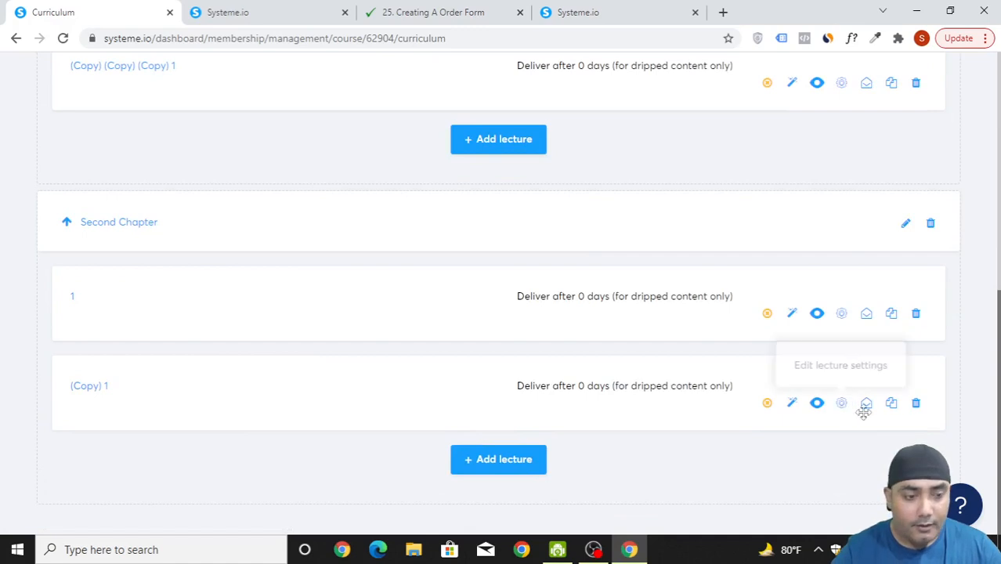
click(890, 403)
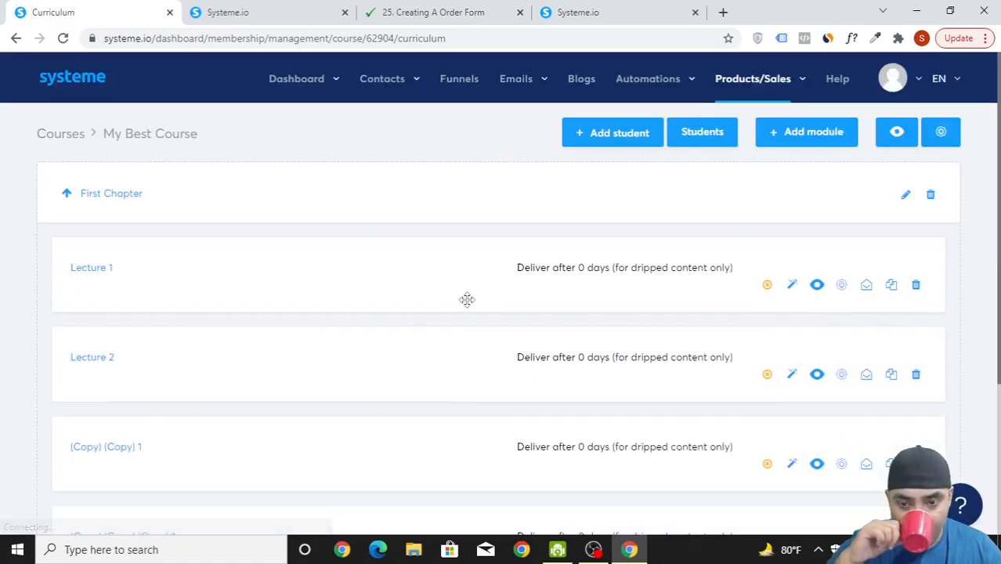
Collapse First Chapter and review the lectures inside Second Chapter, leaving both modules collapsed.
scroll(438, 353, down, 3)
scroll(207, 433, up, 5)
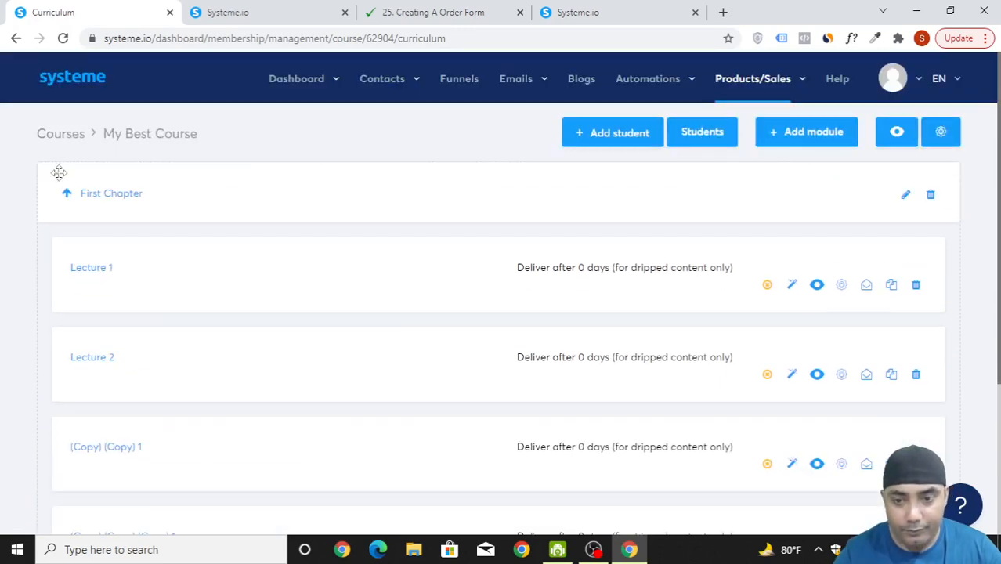
click(69, 194)
click(79, 263)
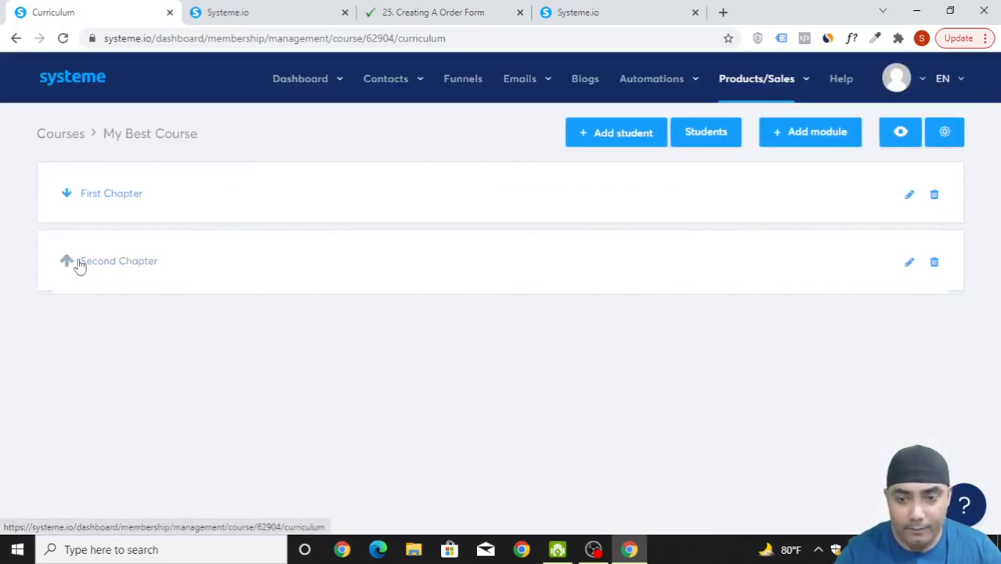
scroll(383, 308, down, 2)
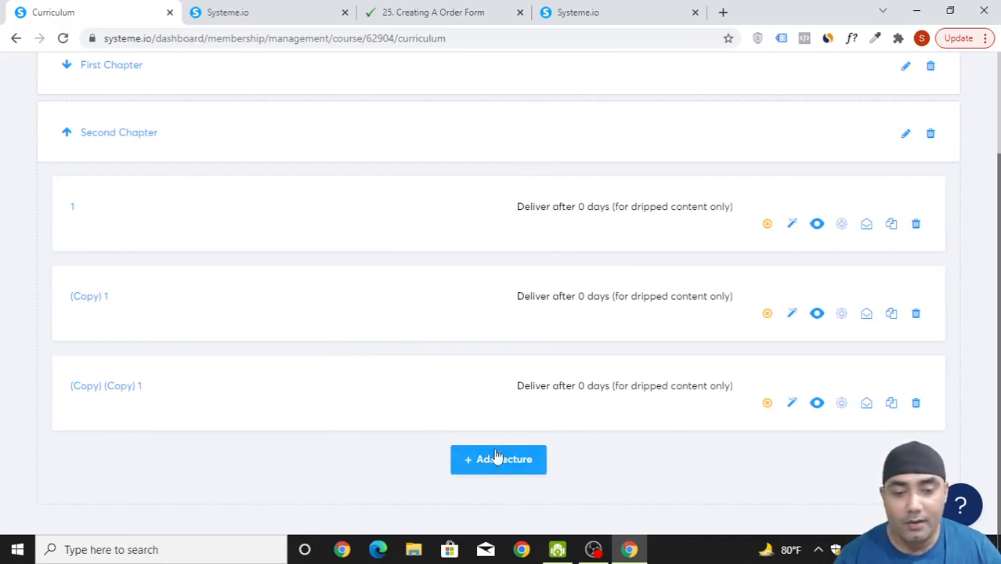
scroll(514, 458, up, 2)
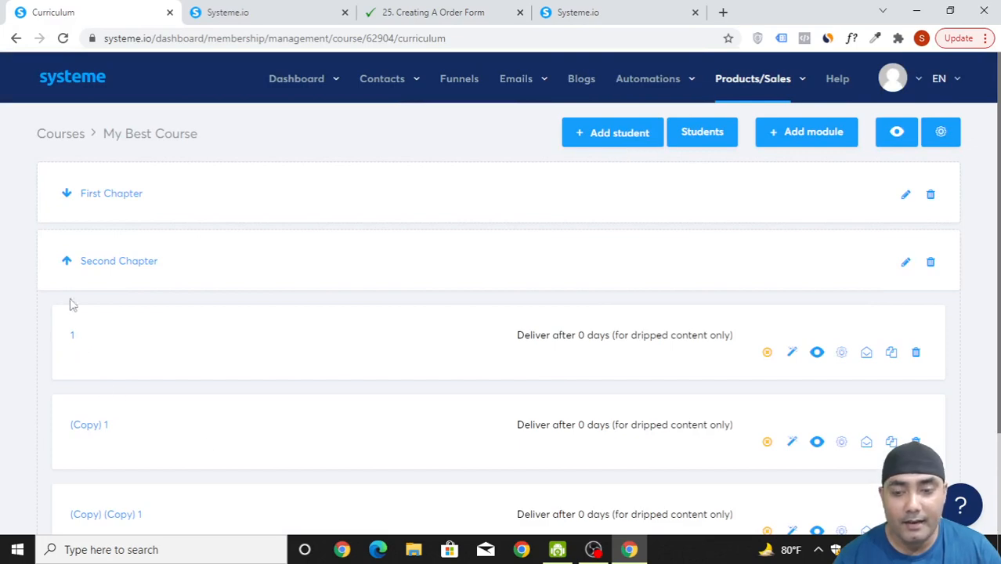
click(66, 261)
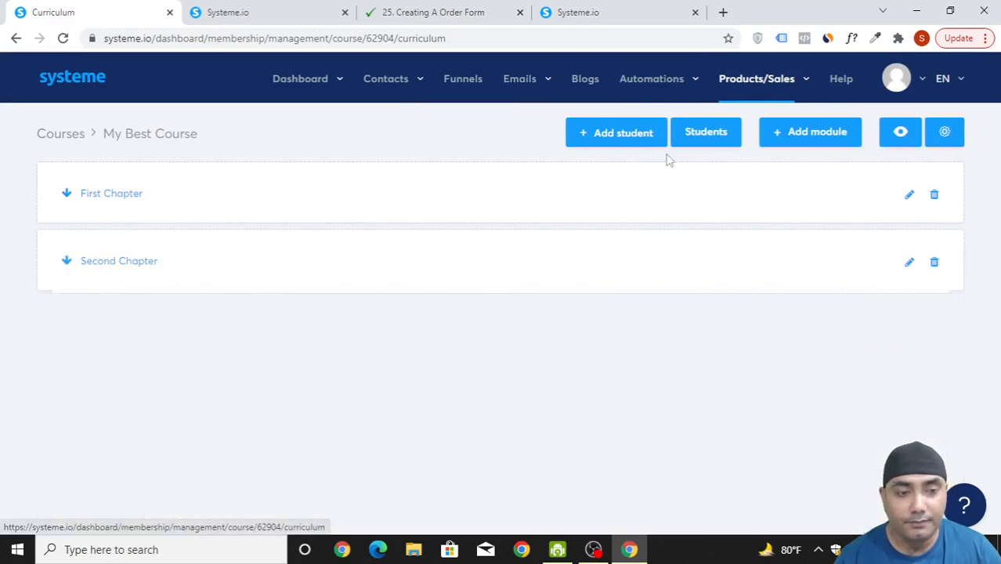
Add a module named "Third Chapter" to the course and save it.
click(775, 138)
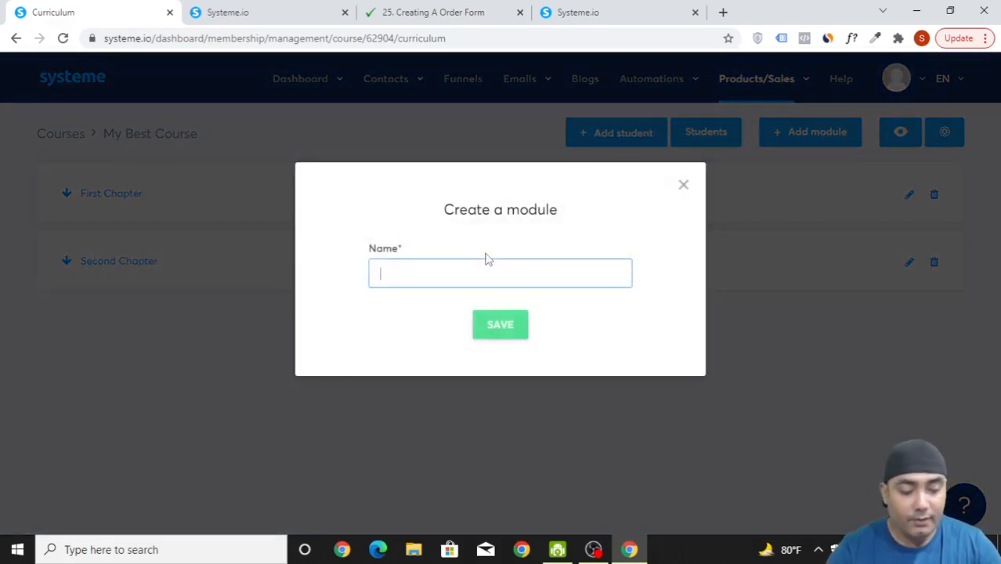
text(Thired)
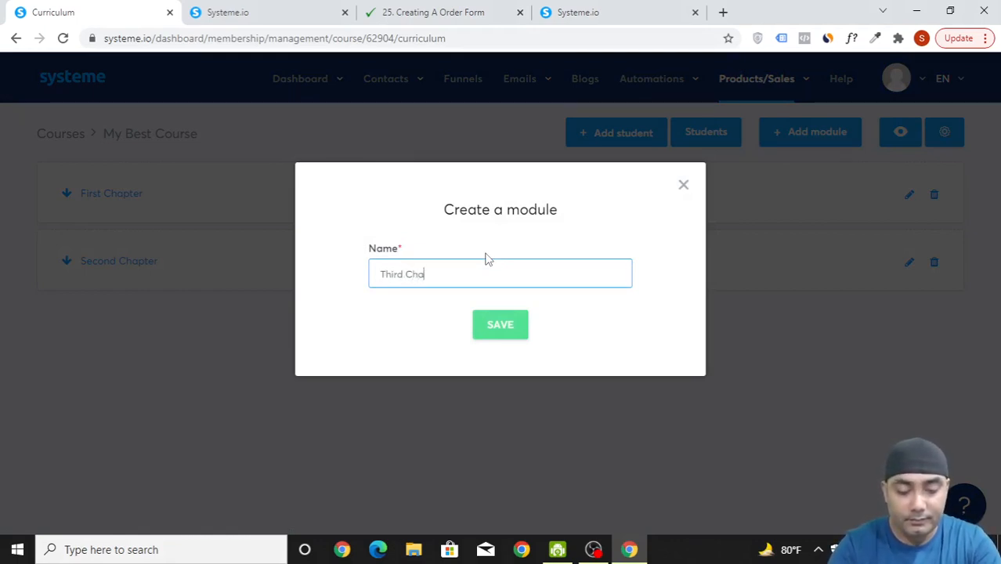
click(501, 334)
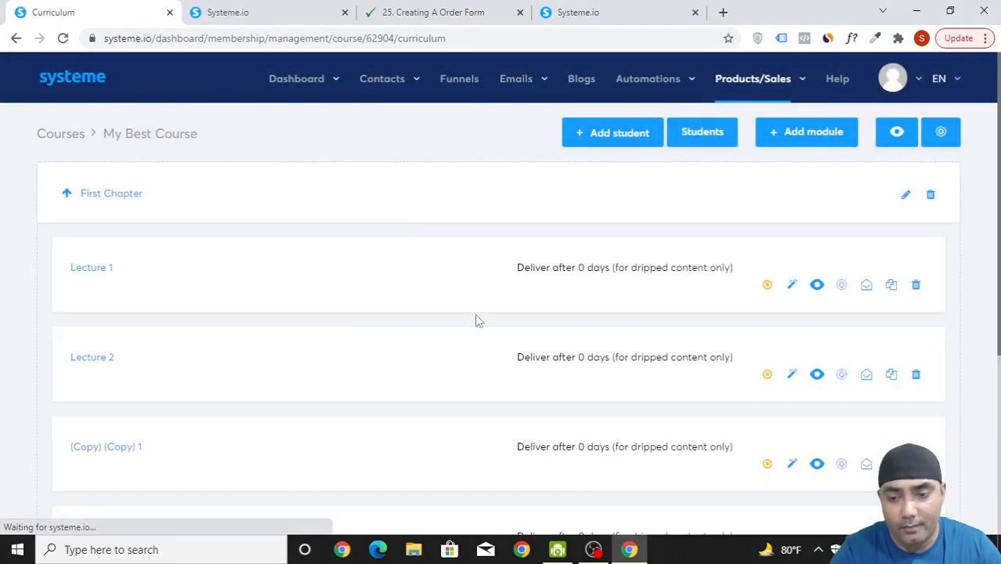
Collapse First Chapter, expand the other two modules and duplicate the last lecture of Second Chapter, "(Copy) (Copy) 1".
click(67, 197)
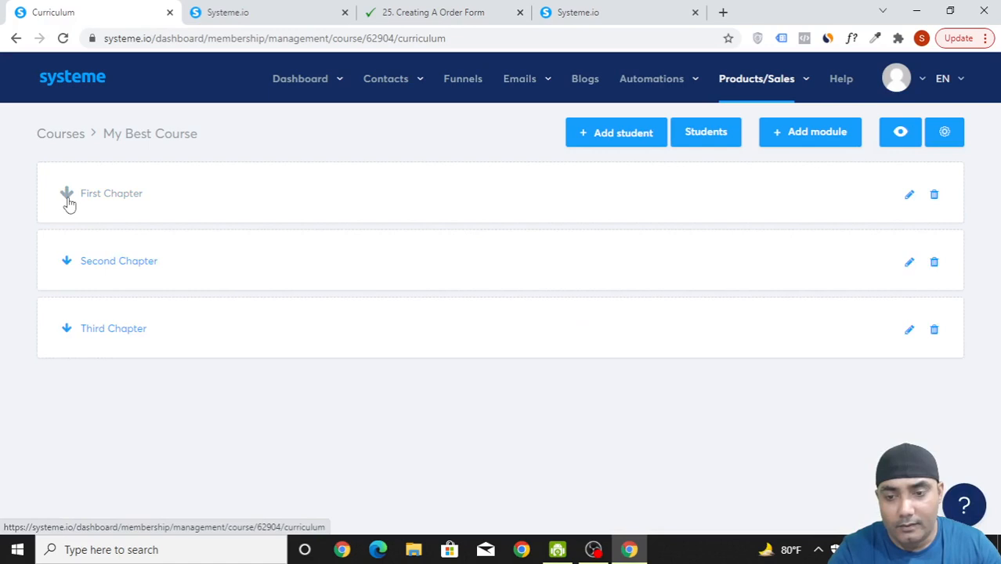
click(67, 332)
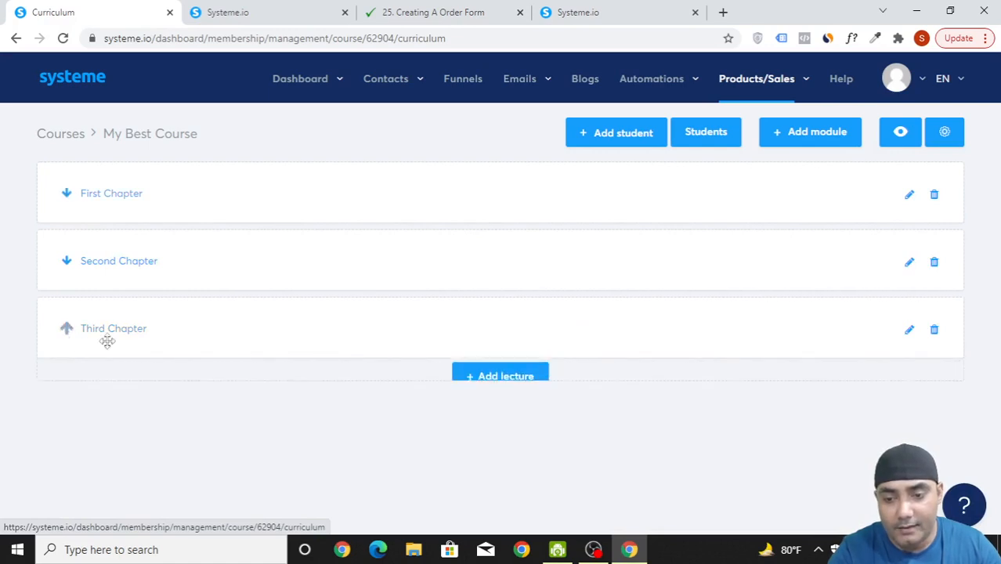
click(64, 265)
scroll(308, 325, down, 3)
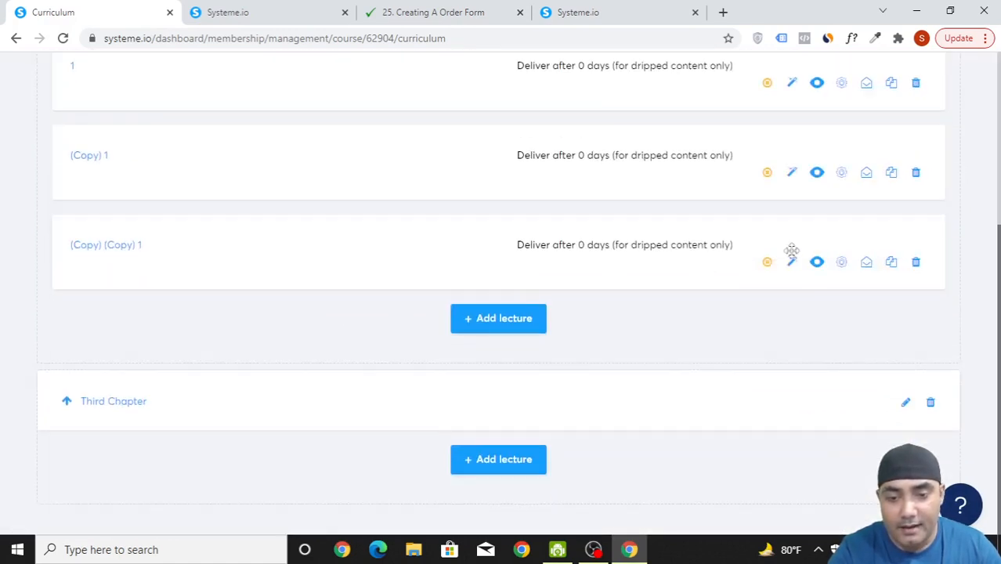
click(892, 263)
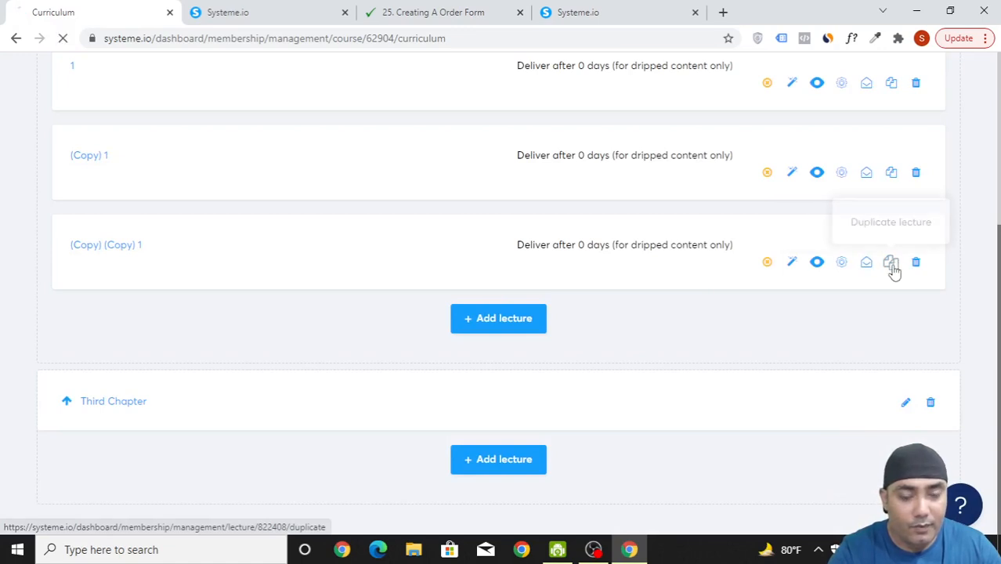
Move the newest lecture copy, "(Copy) (Copy) (Copy) 1", from Second Chapter into the Third Chapter module.
scroll(574, 369, down, 4)
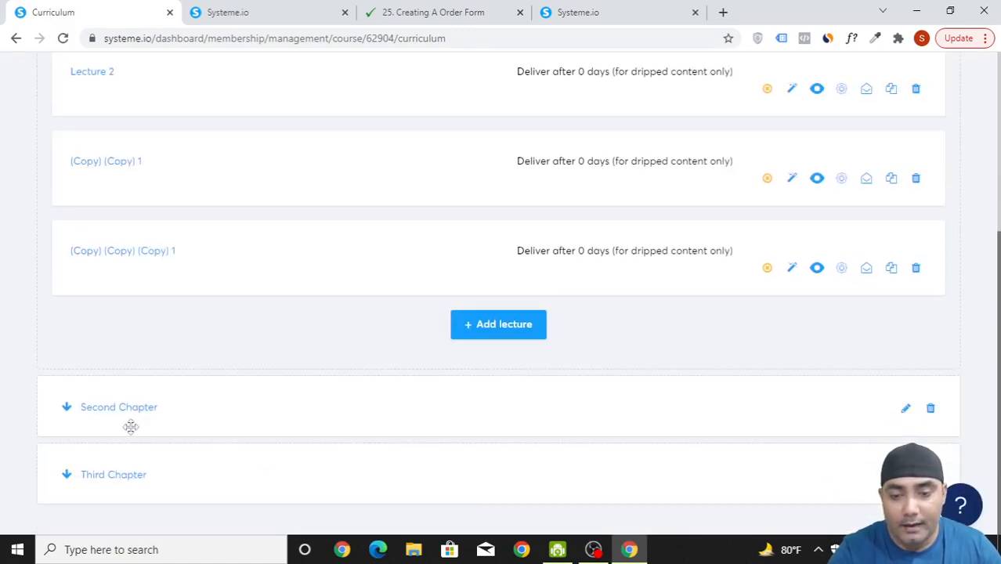
click(66, 408)
scroll(321, 373, down, 5)
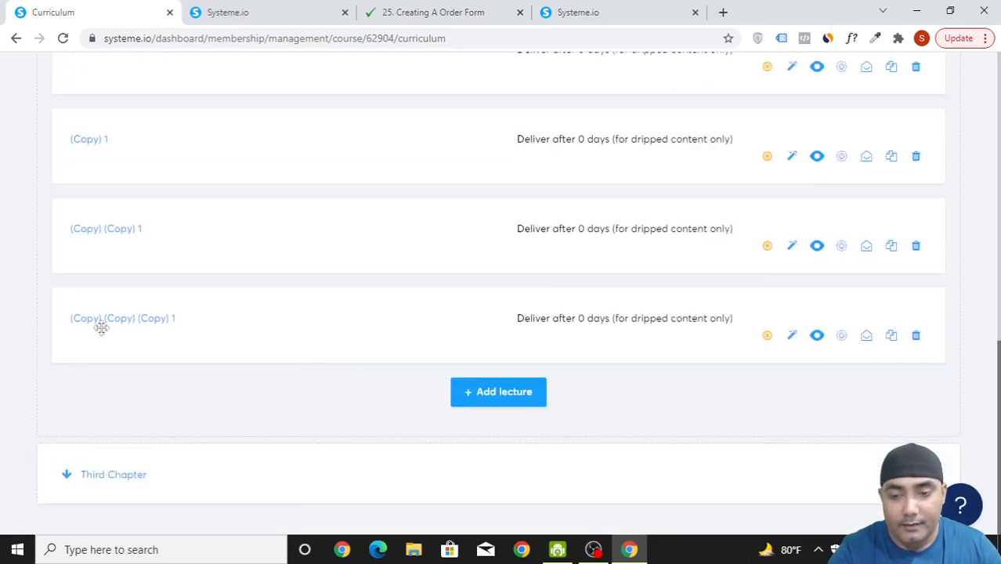
drag(95, 320, 101, 323)
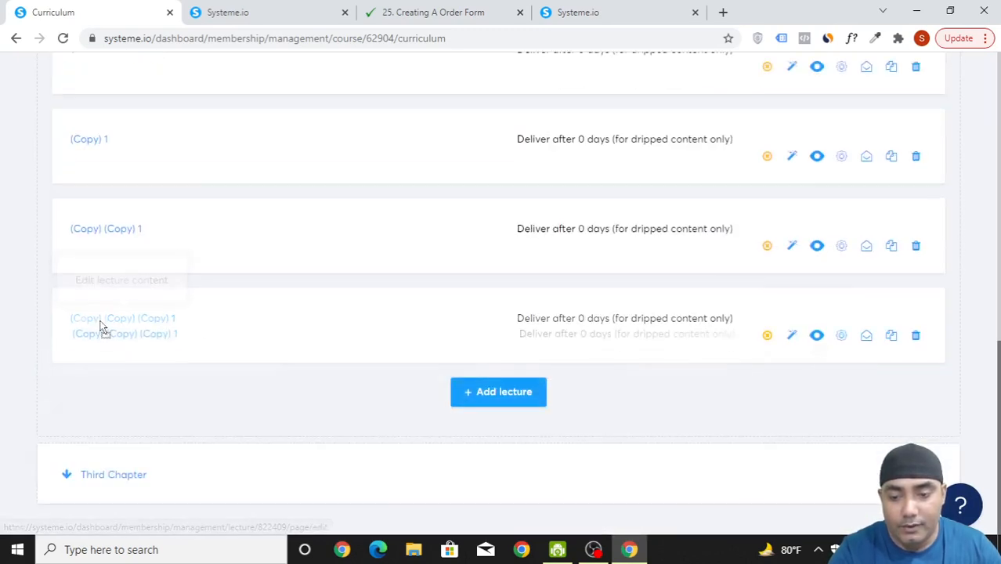
click(68, 475)
scroll(83, 282, down, 1)
drag(81, 262, 270, 505)
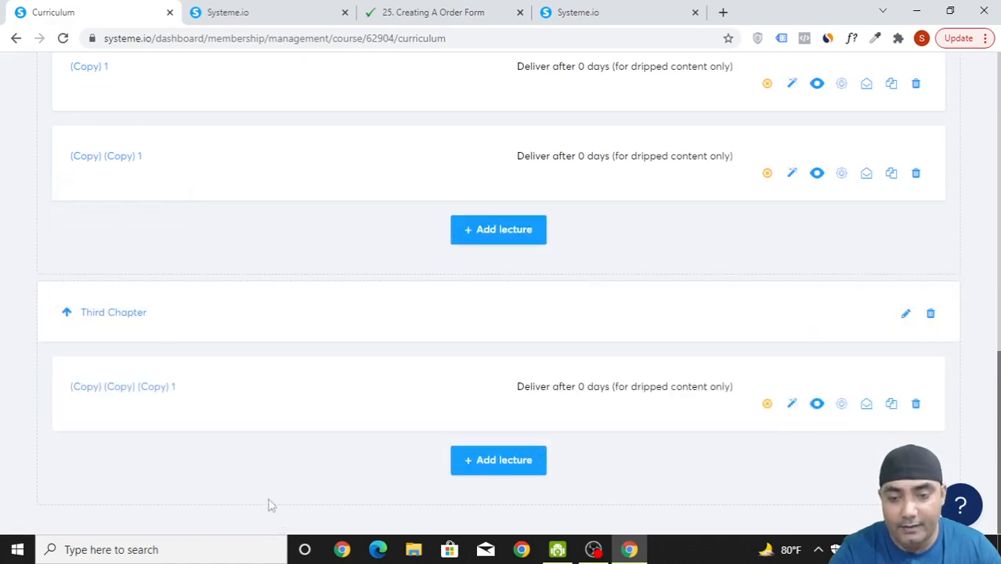
Rename the lecture in Third Chapter as "1" and save it.
click(841, 404)
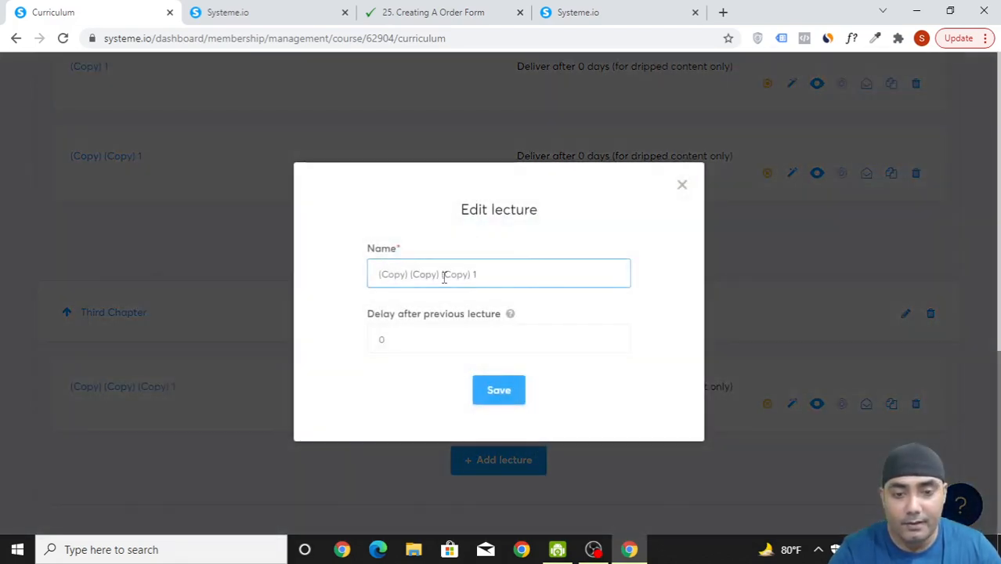
drag(477, 273, 338, 291)
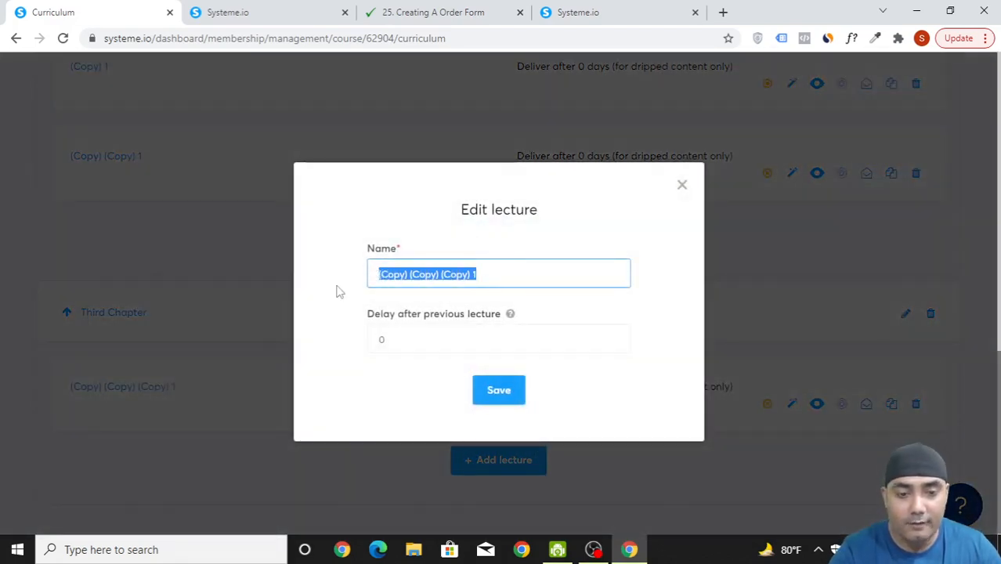
text(1)
click(509, 387)
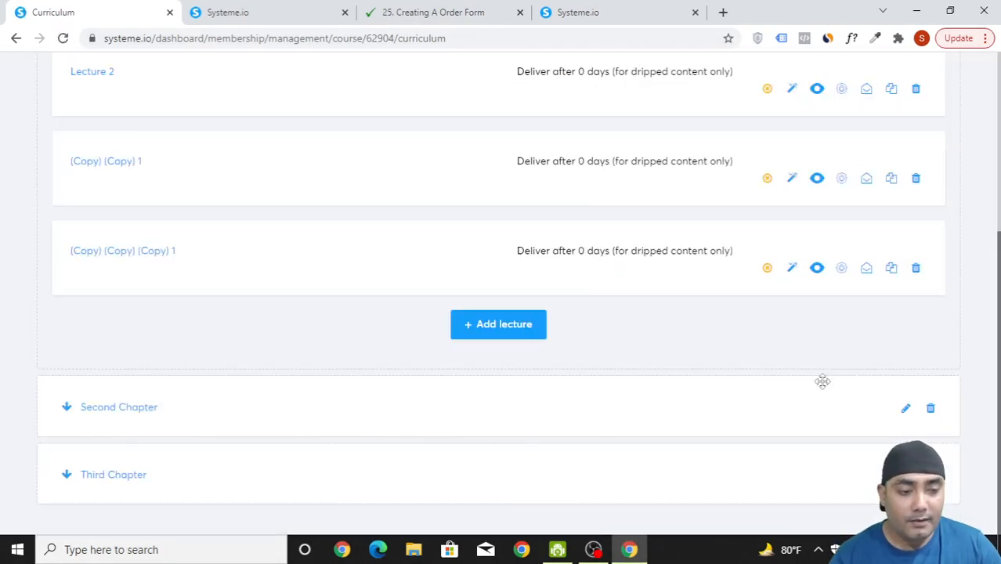
Expand Third Chapter and duplicate its lecture "1".
click(156, 475)
scroll(659, 440, down, 2)
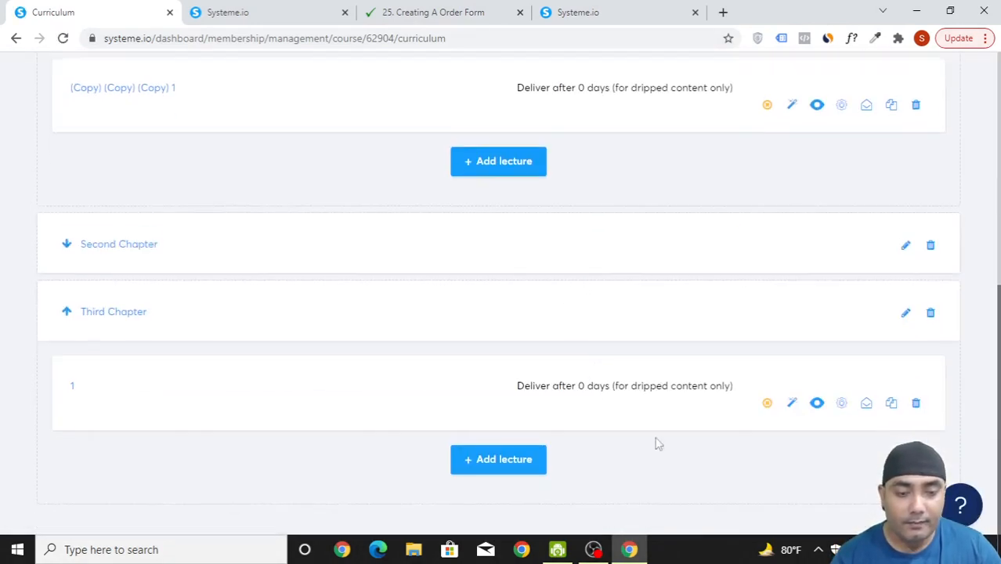
click(894, 402)
Expand Third Chapter again and duplicate its lecture "(Copy) 1".
scroll(438, 335, down, 4)
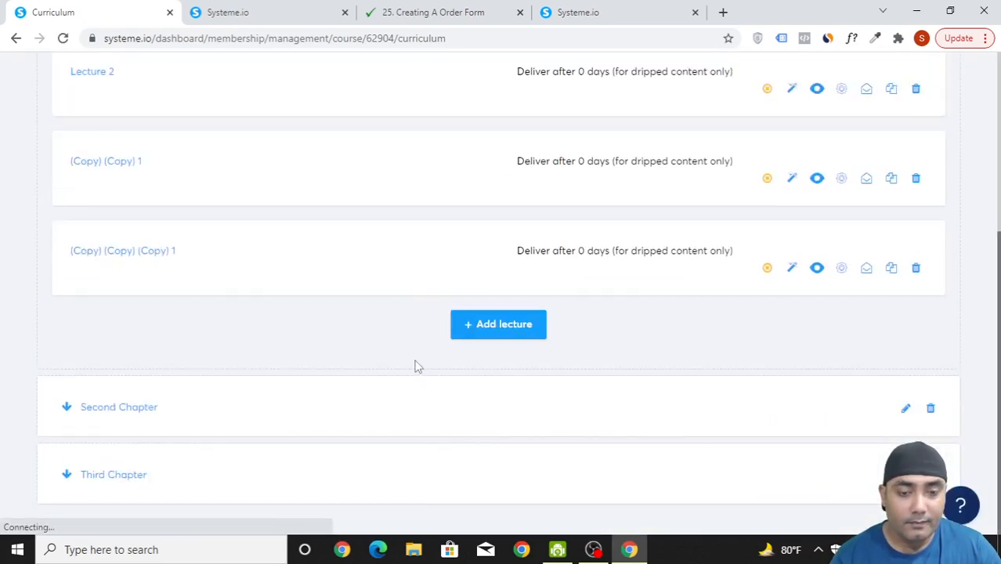
click(108, 475)
scroll(583, 478, down, 3)
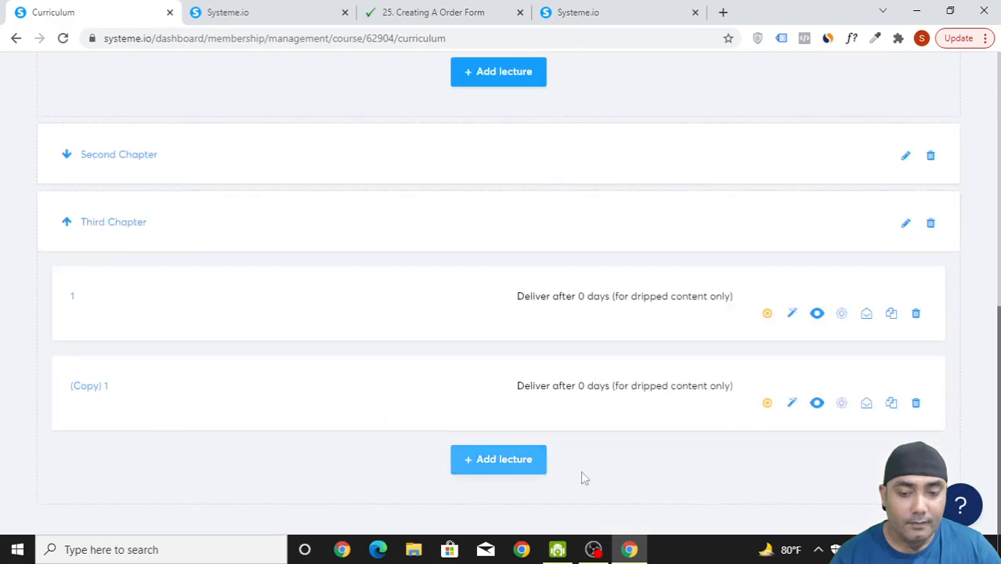
click(890, 403)
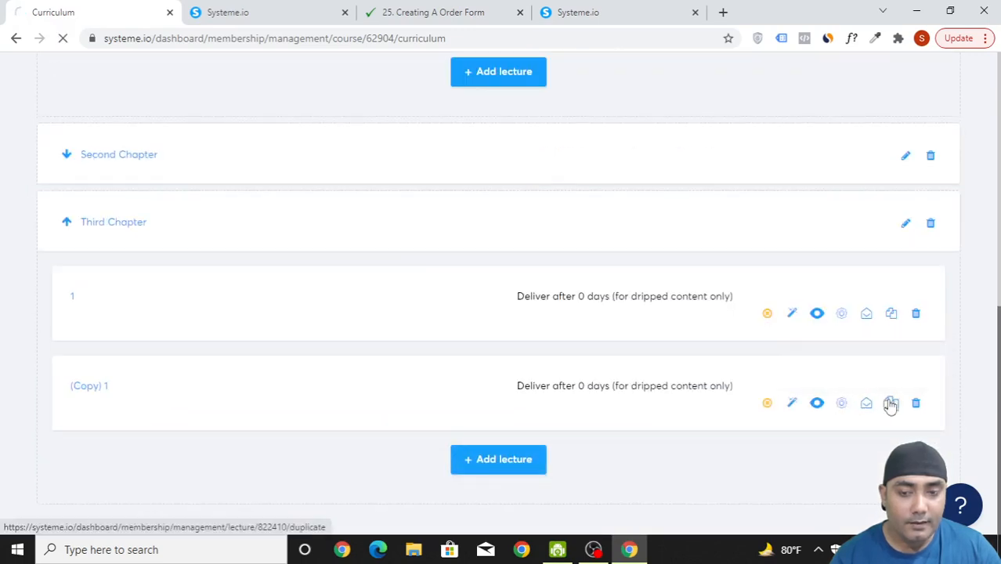
Collapse First Chapter and review the lectures inside Third Chapter, leaving all modules collapsed.
scroll(175, 392, down, 3)
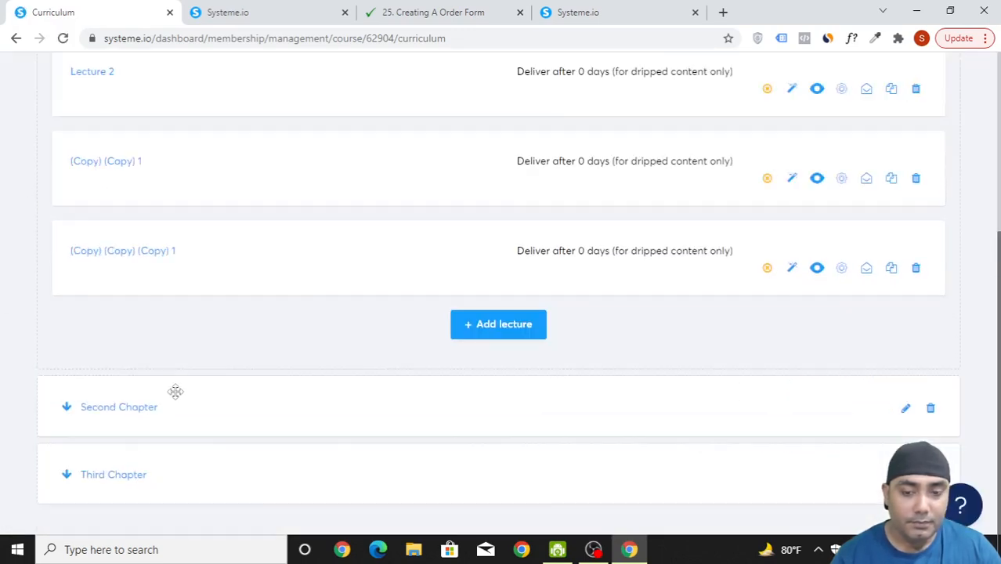
scroll(101, 160, up, 3)
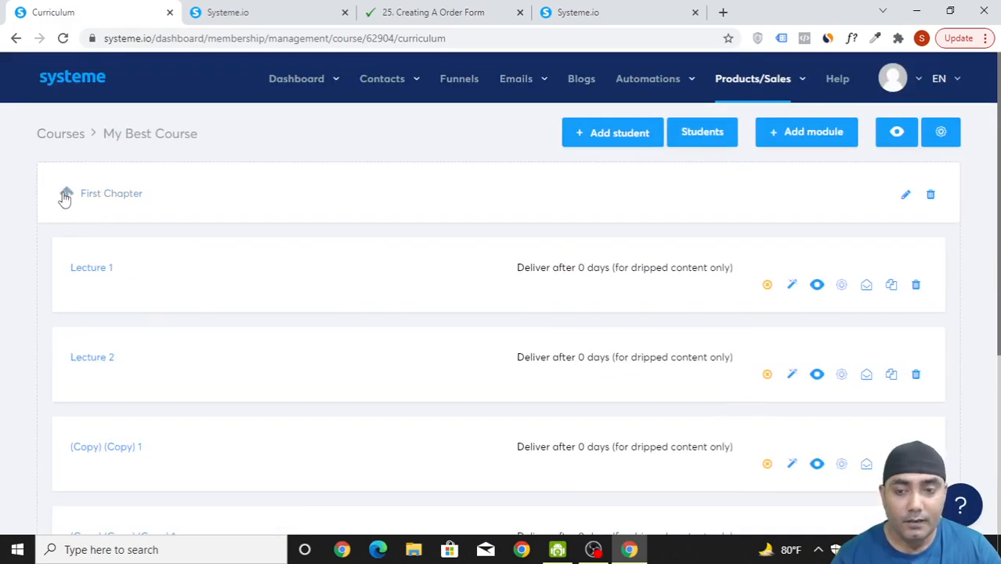
click(65, 196)
click(78, 332)
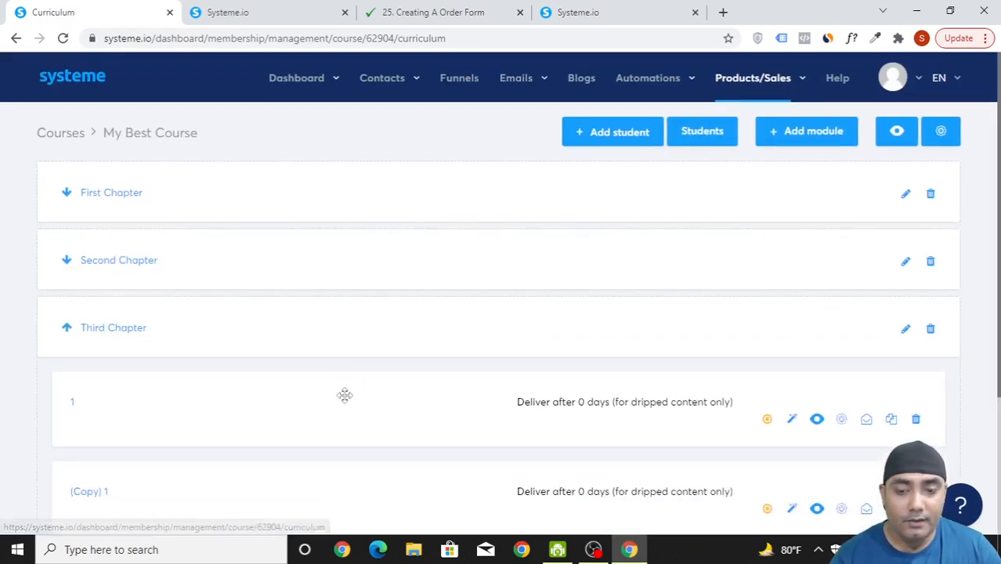
scroll(344, 394, down, 2)
scroll(516, 429, up, 2)
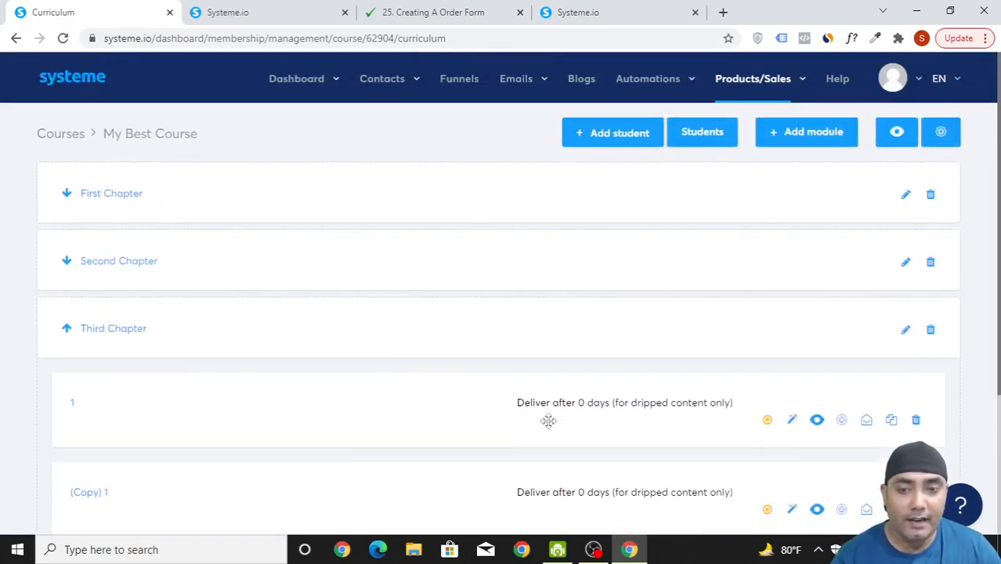
click(73, 336)
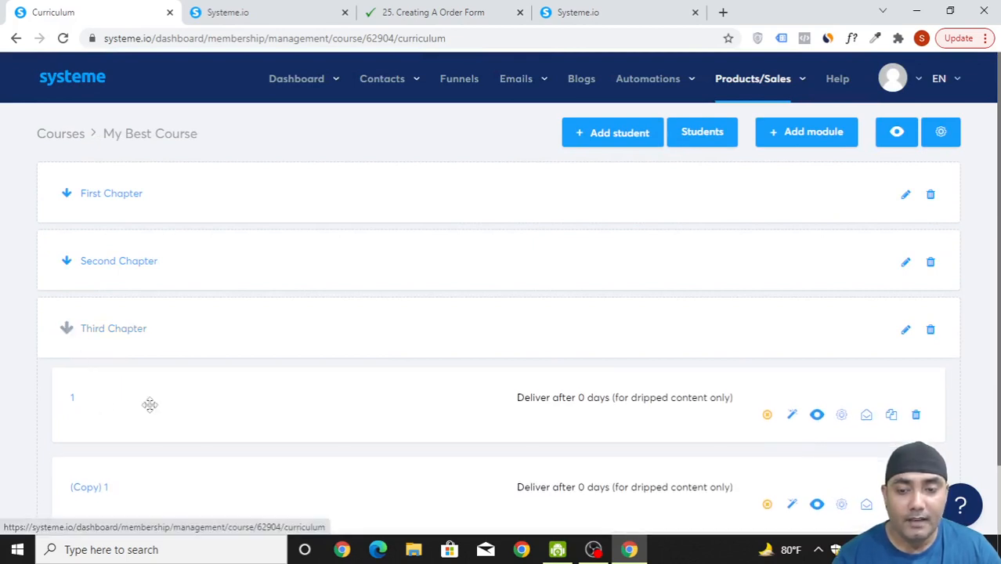
Switch to the "25. Creating A Order Form" lecture page and examine the lectures listed under the STEP 1 and STEP 2 modules.
click(481, 6)
scroll(263, 157, up, 2)
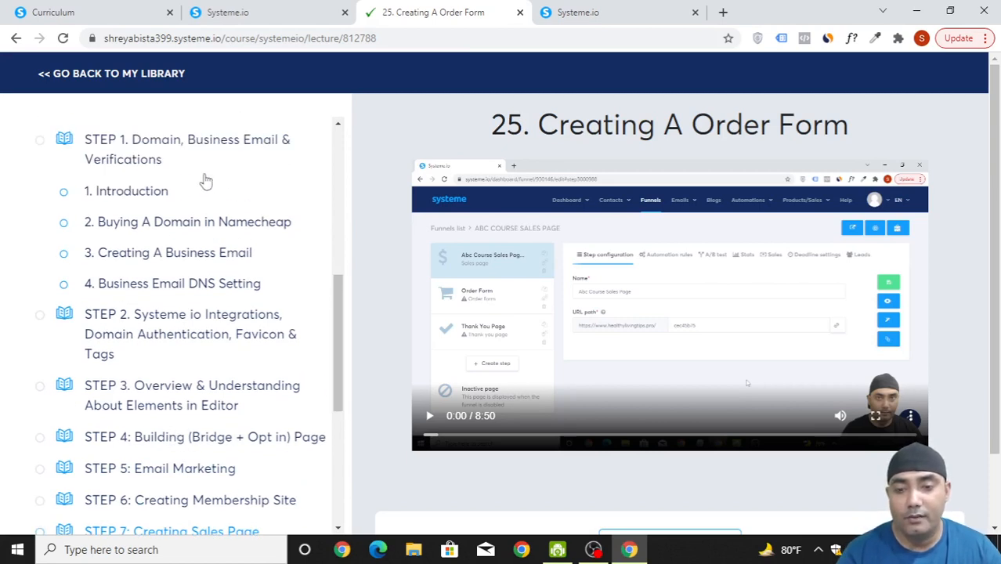
click(199, 149)
click(199, 149)
click(165, 155)
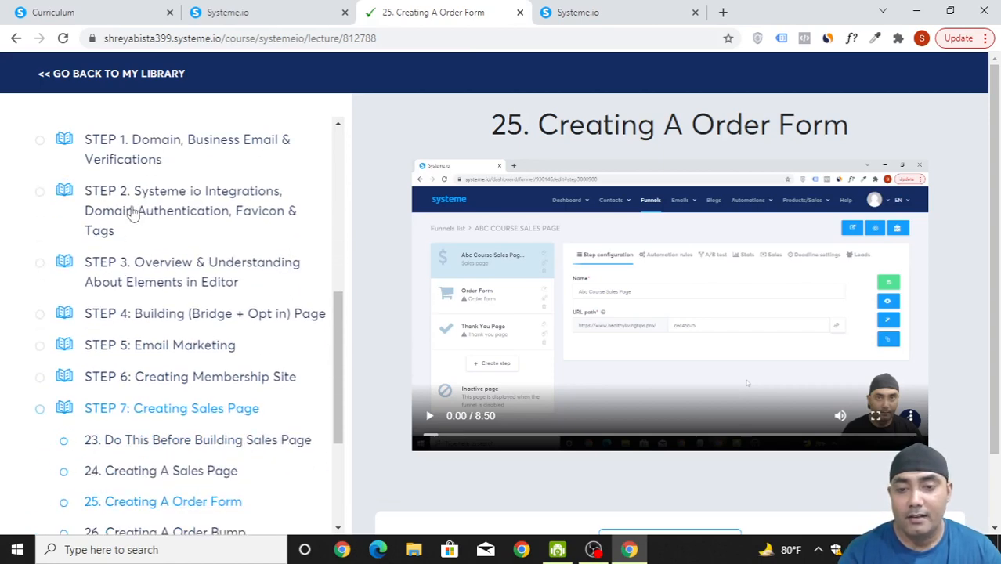
click(130, 209)
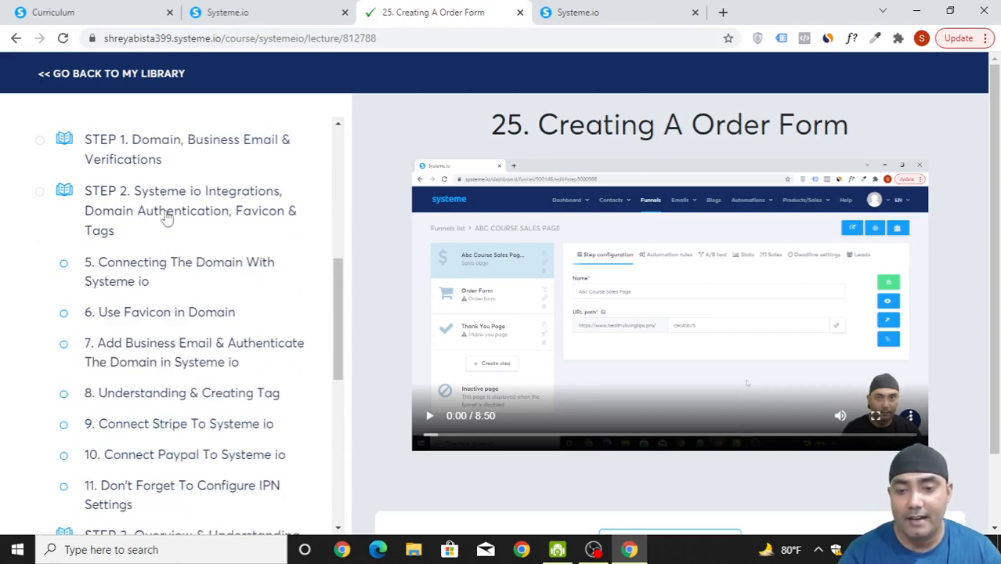
Collapse the STEP 2 module, view the lectures under STEP 3, and leave STEP 3 collapsed.
click(166, 219)
click(179, 198)
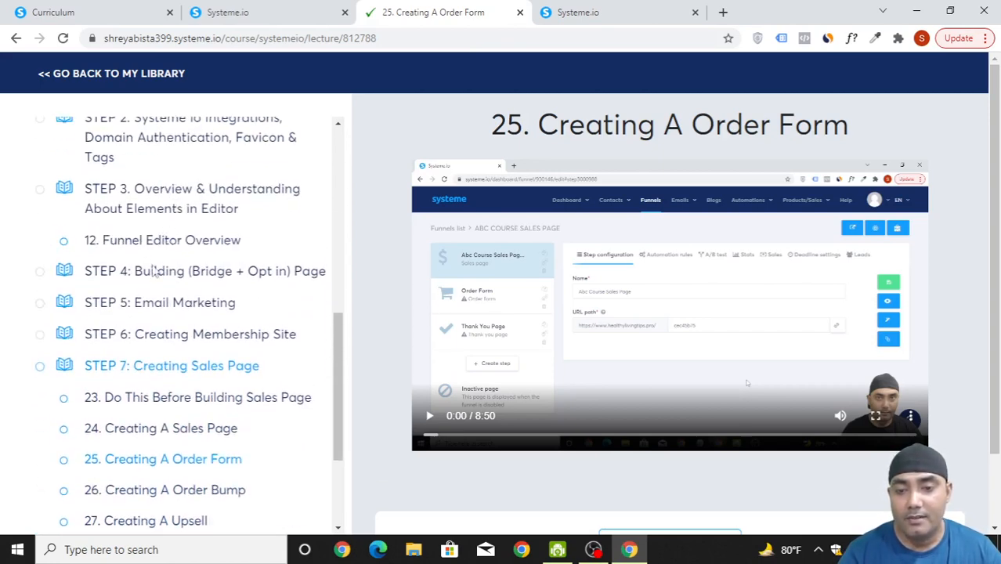
click(175, 209)
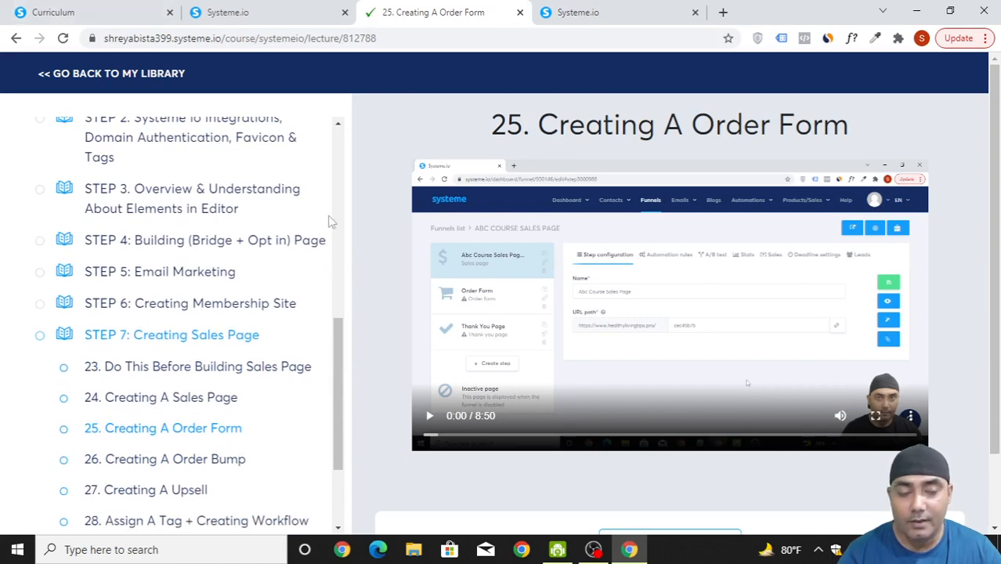
scroll(192, 279, up, 1)
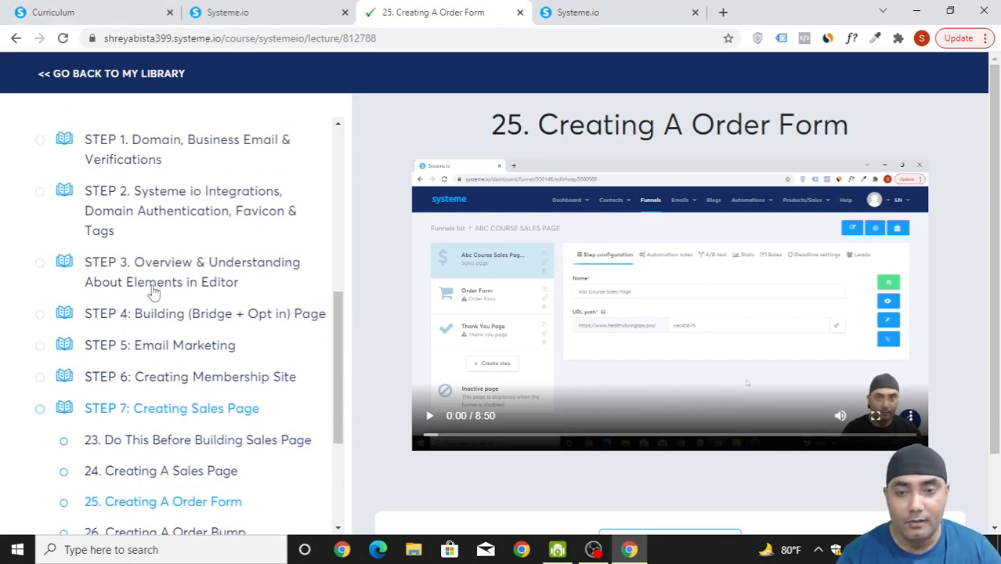
Preview My Best Course from its curriculum page and examine the Lecture 1 page and its lecture list.
click(76, 9)
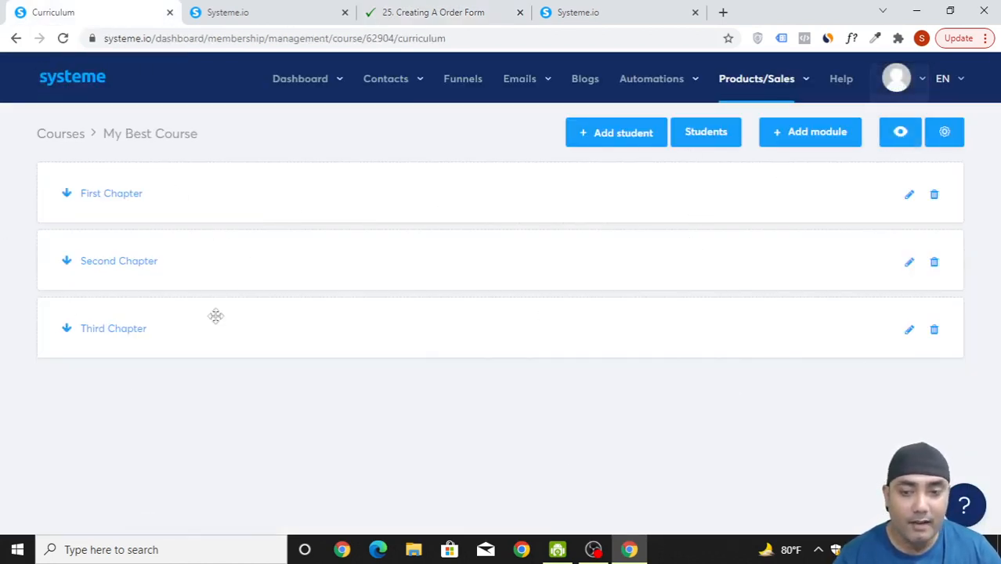
click(901, 133)
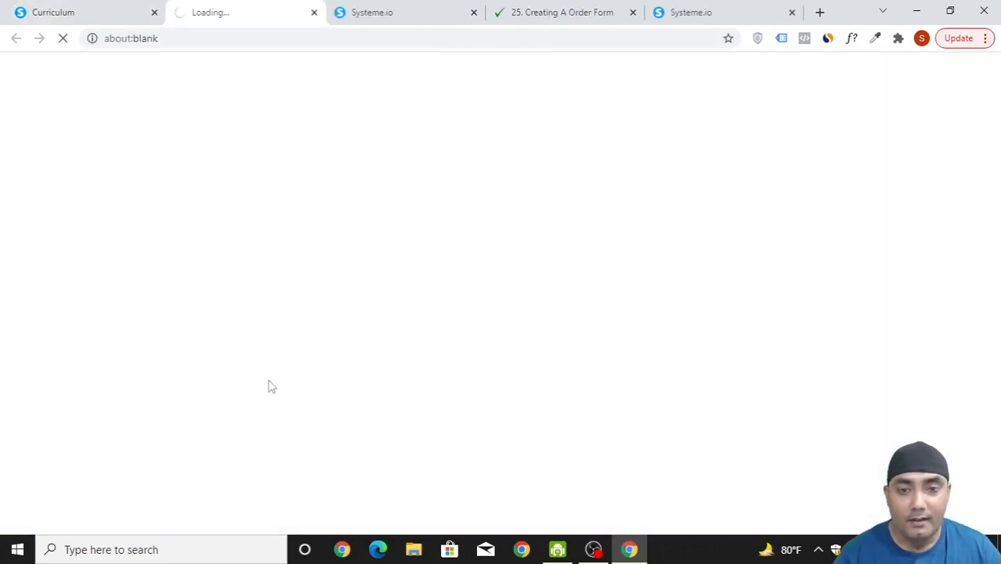
click(87, 16)
click(263, 7)
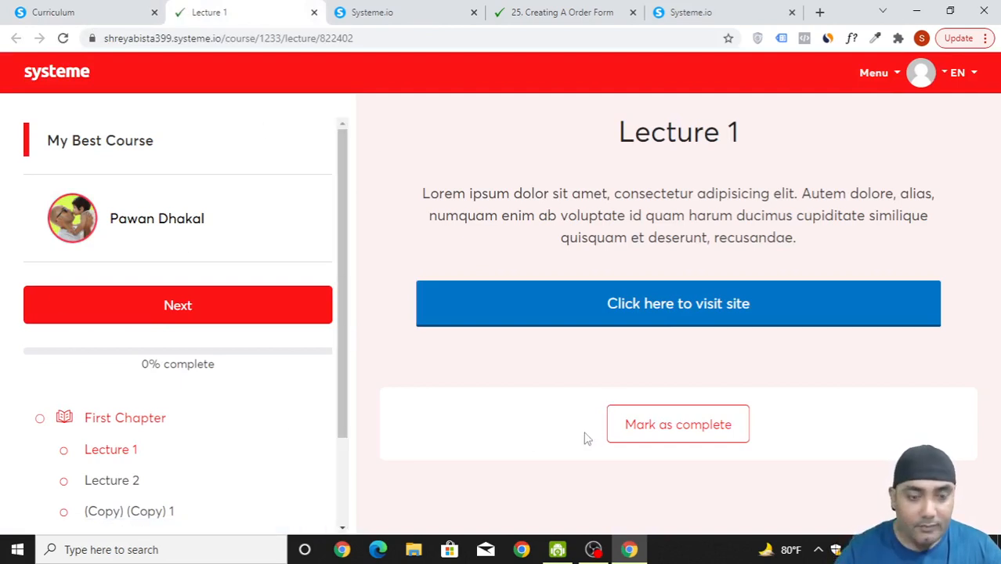
scroll(125, 449, down, 2)
scroll(140, 495, up, 2)
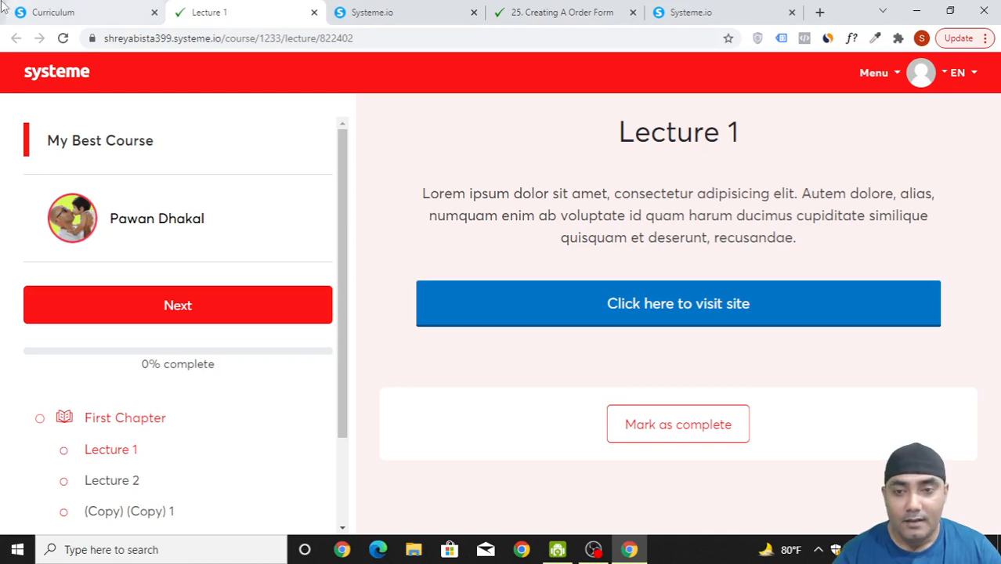
Review the school's course library and the finished "25. Creating A Order Form" lecture page, ending on the My Best Course curriculum.
click(71, 12)
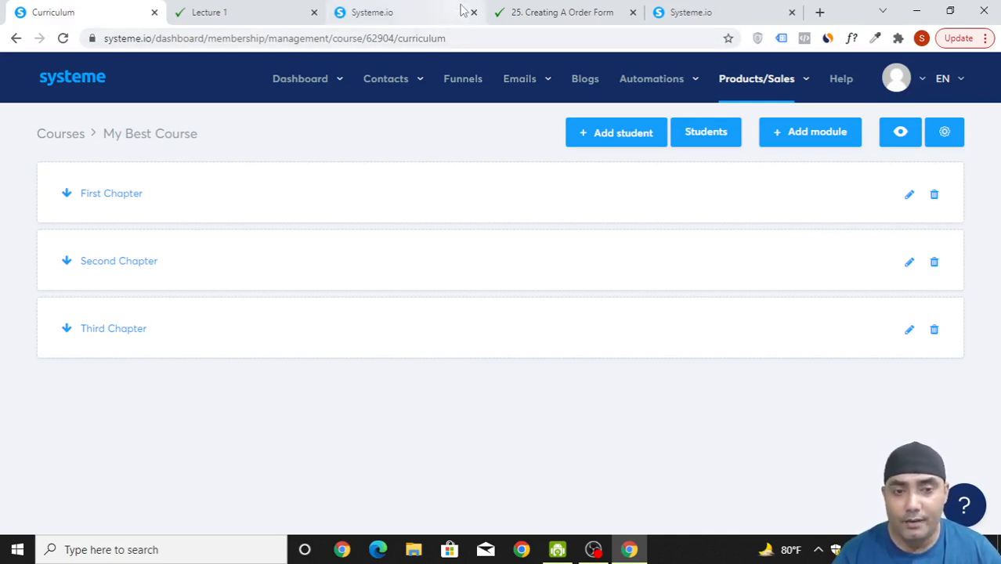
click(437, 6)
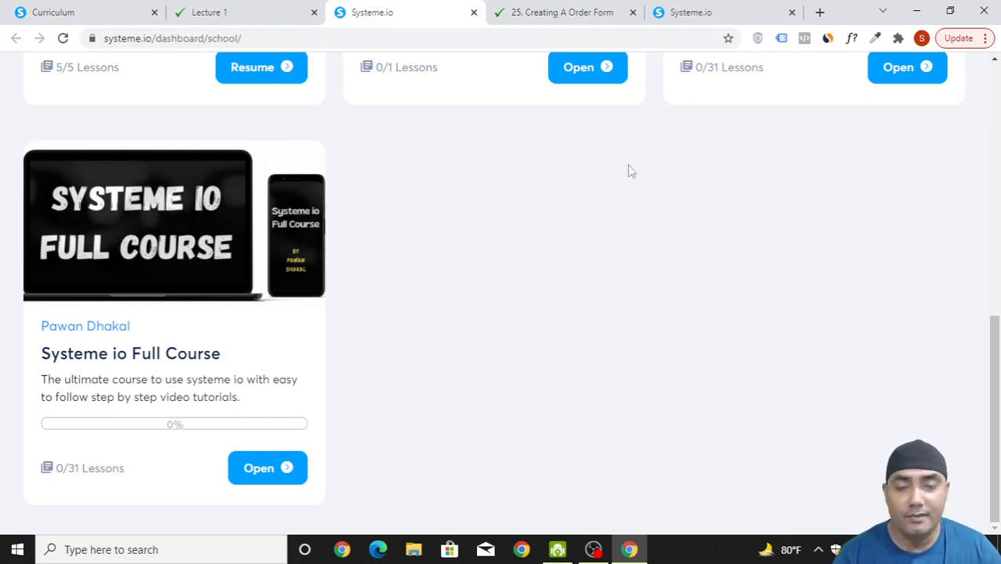
click(562, 11)
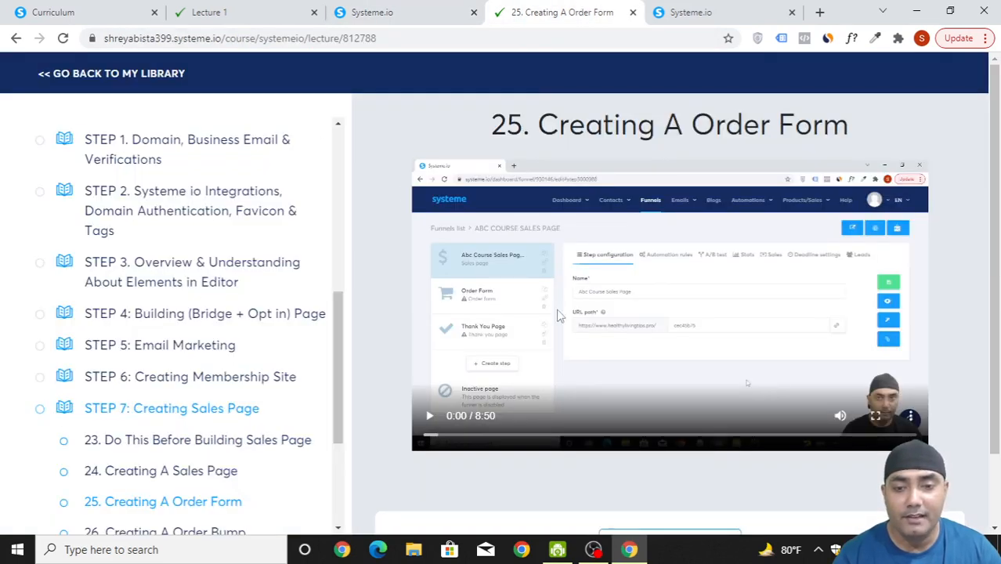
click(118, 12)
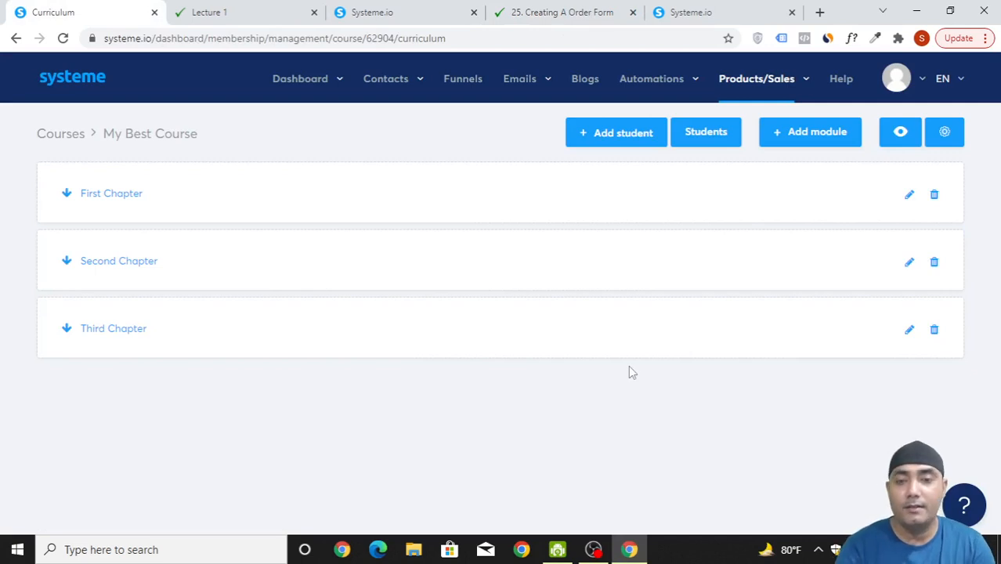